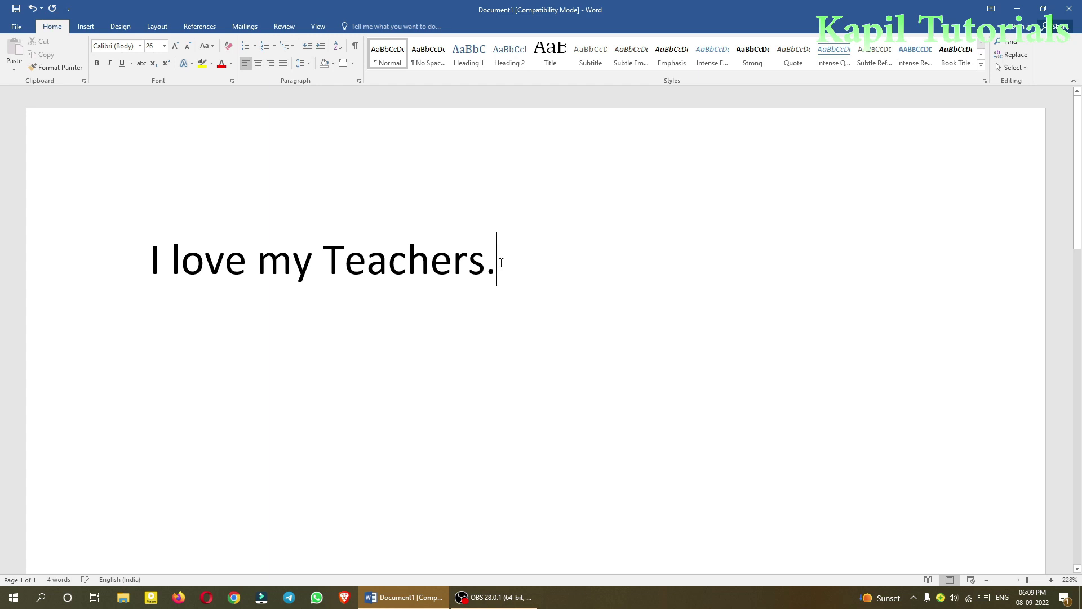
Step: Apply the white-filled, red-outlined text effect with a hard red shadow to the sentence "I love my Teachers."
drag(493, 262, 149, 249)
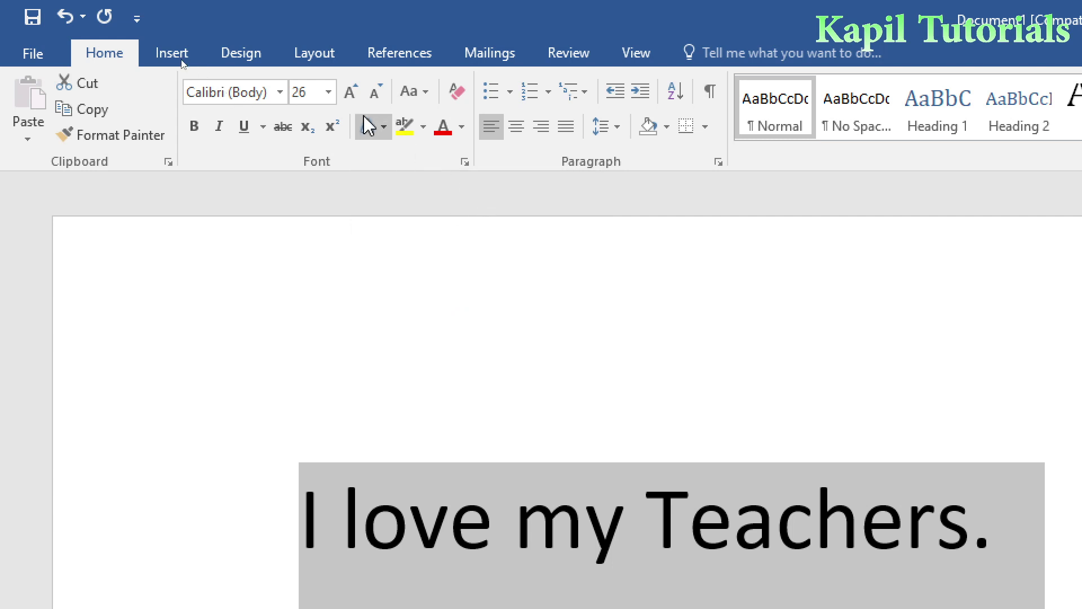
click(383, 127)
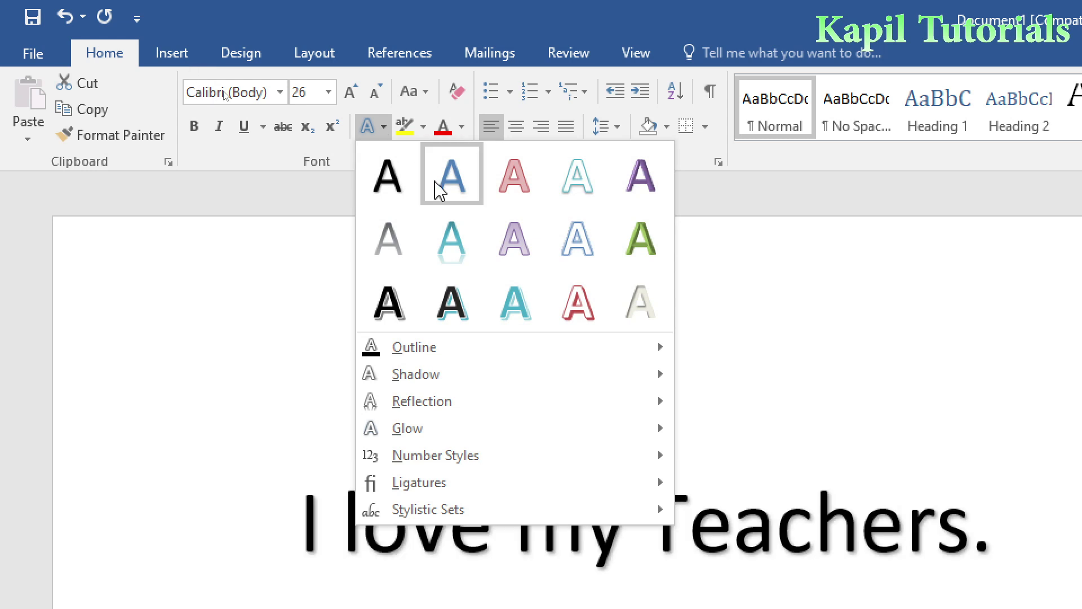
click(571, 304)
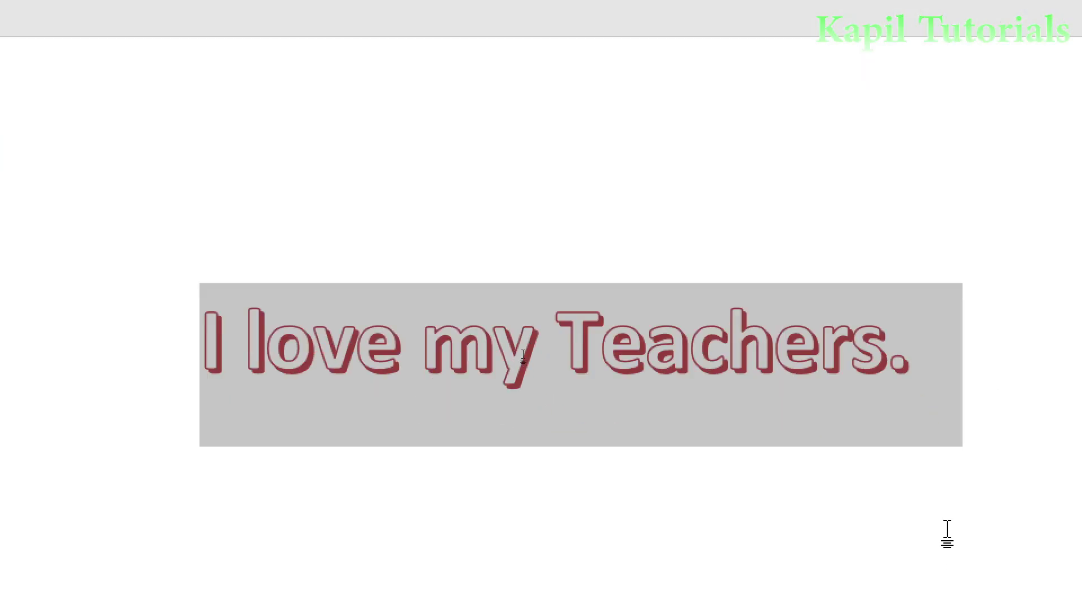
Step: Try the black and the teal hard-shadow text effects on the selected sentence
click(276, 127)
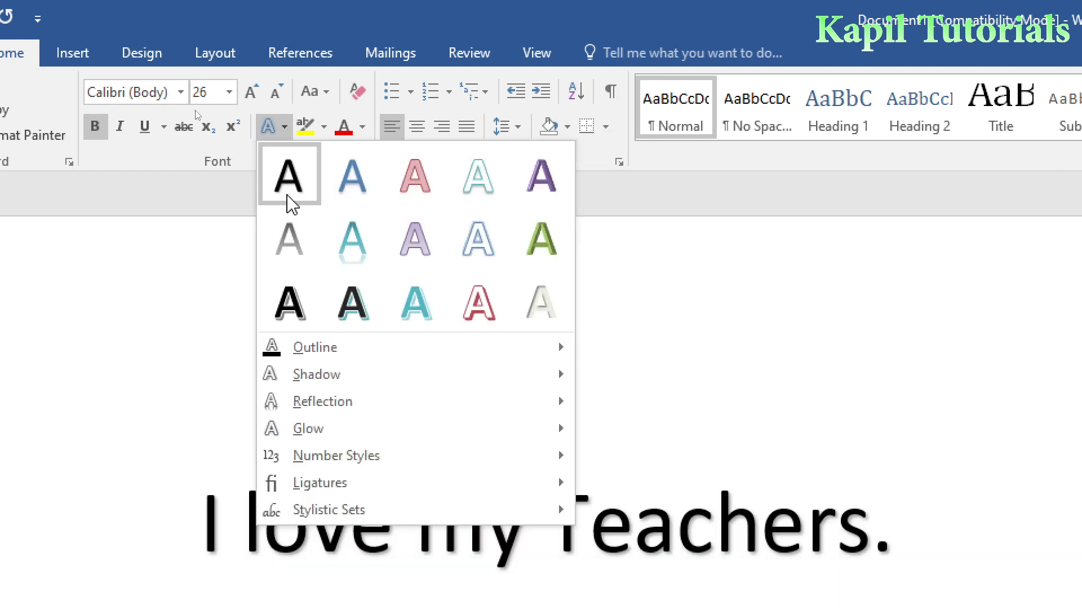
click(288, 301)
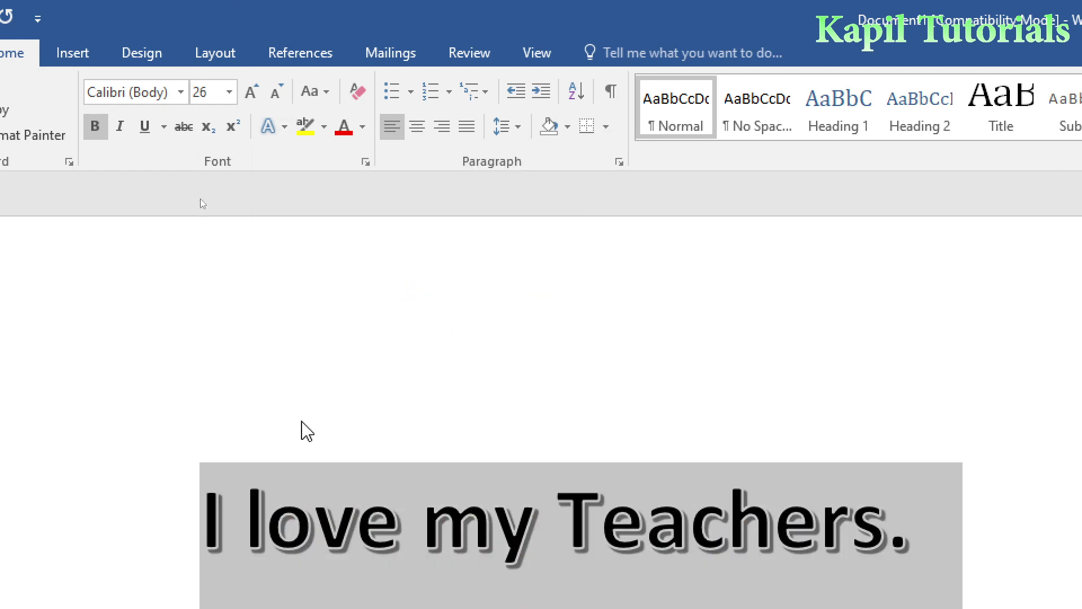
click(276, 128)
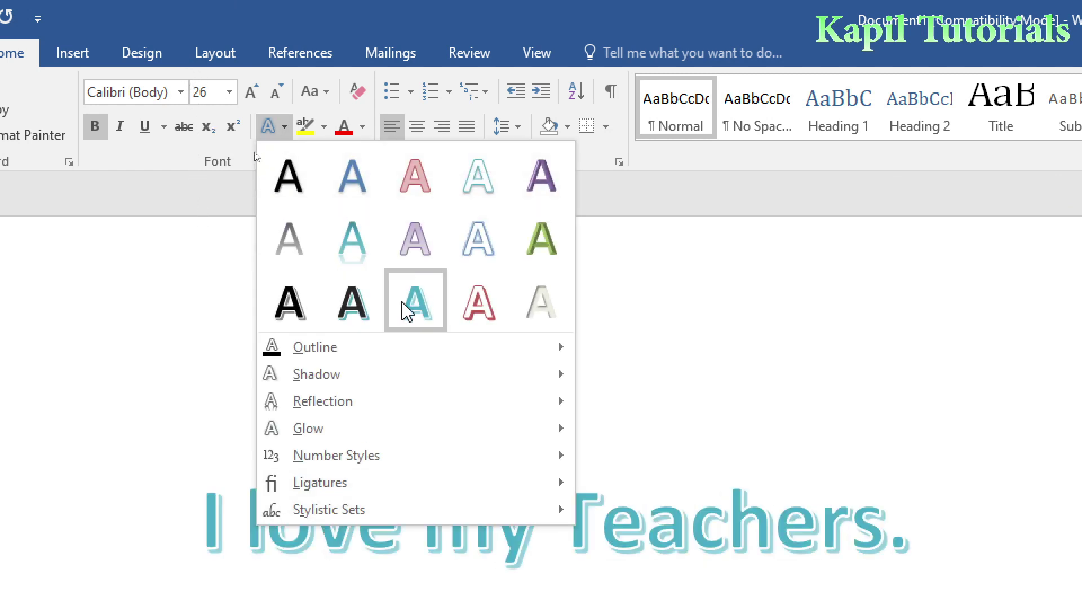
click(416, 310)
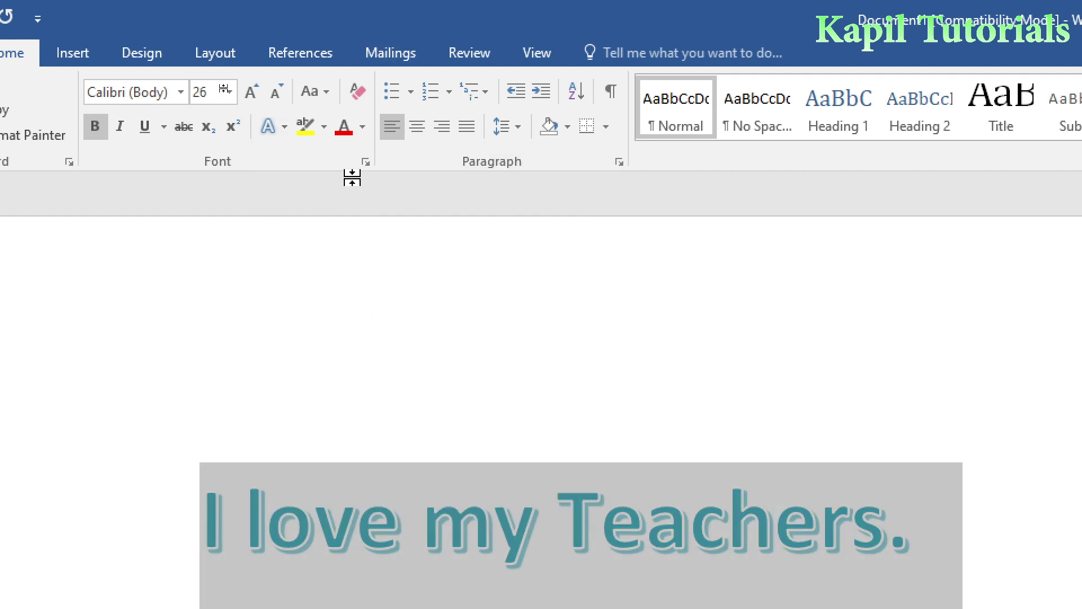
Step: Reapply the white-filled, red-outlined text effect to the sentence and set its font color to standard yellow
click(281, 128)
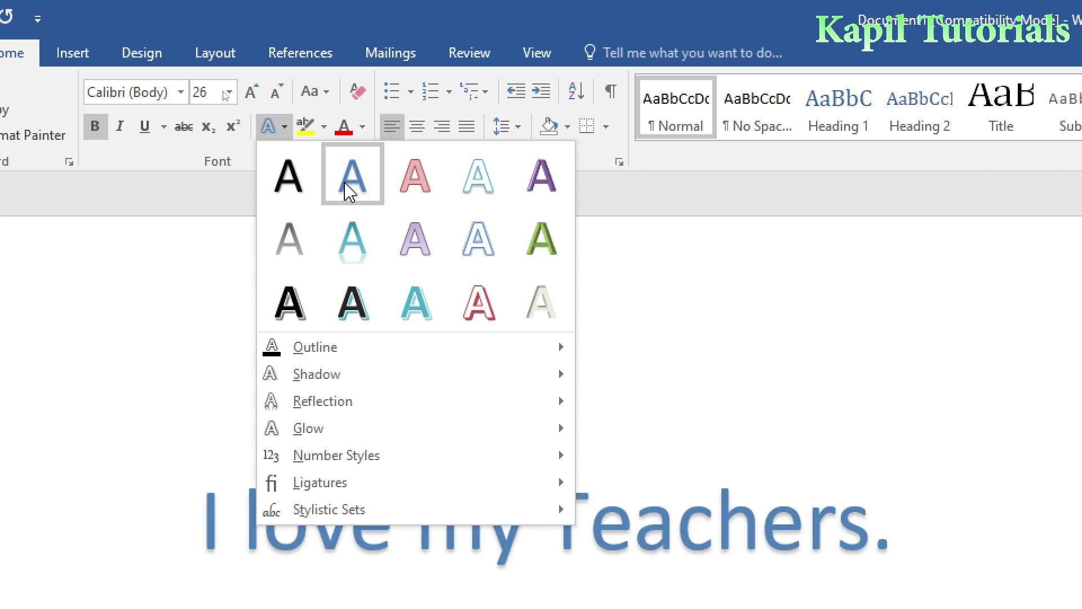
click(479, 307)
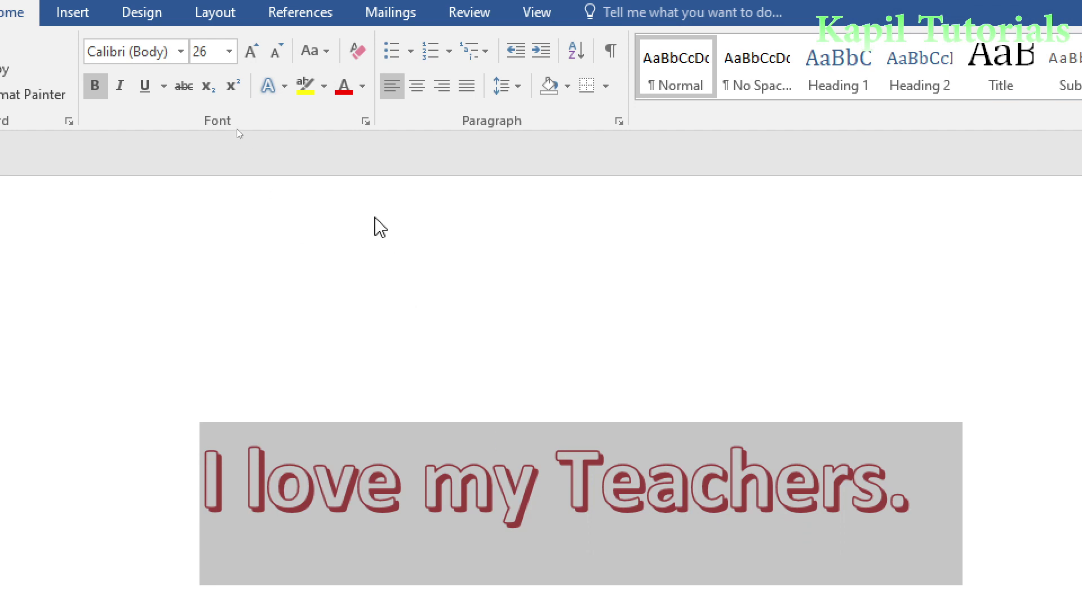
click(362, 90)
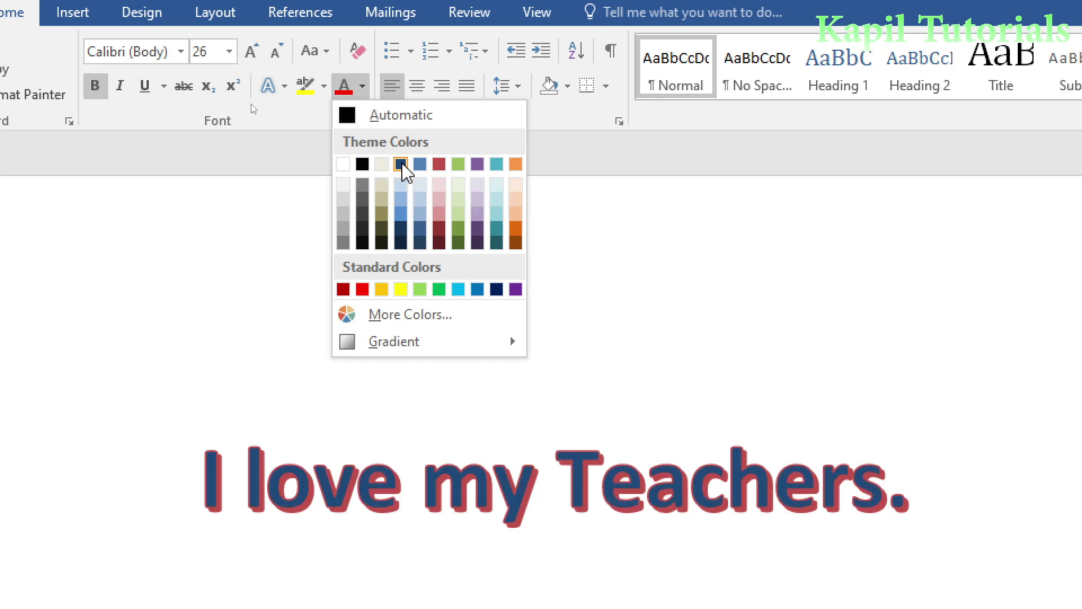
click(401, 290)
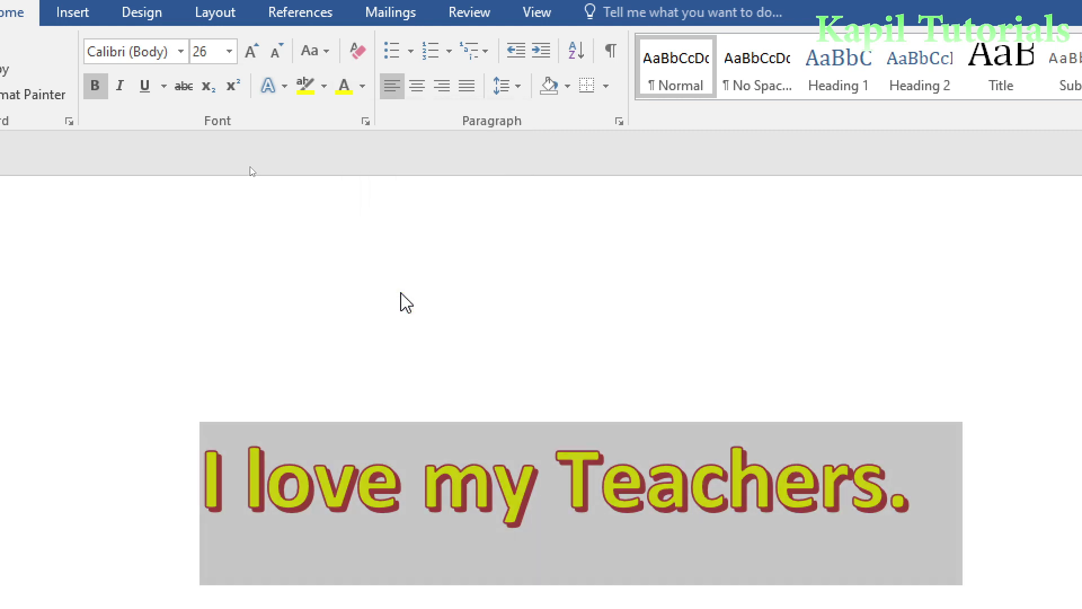
Step: Set the sentence's text outline to the dark blue theme color and deselect the text
click(284, 87)
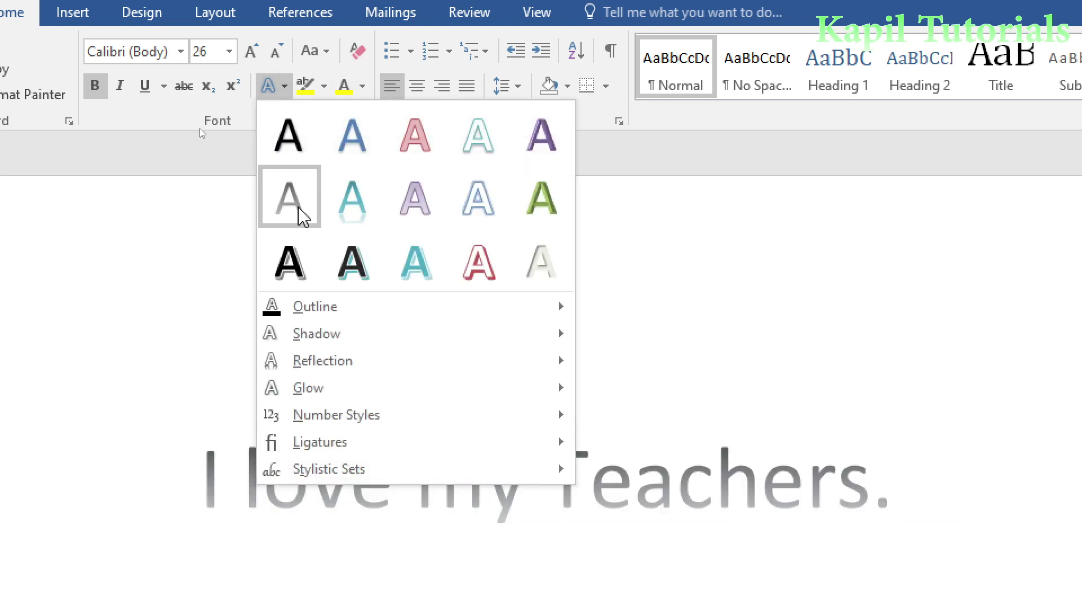
mouse_move(307, 314)
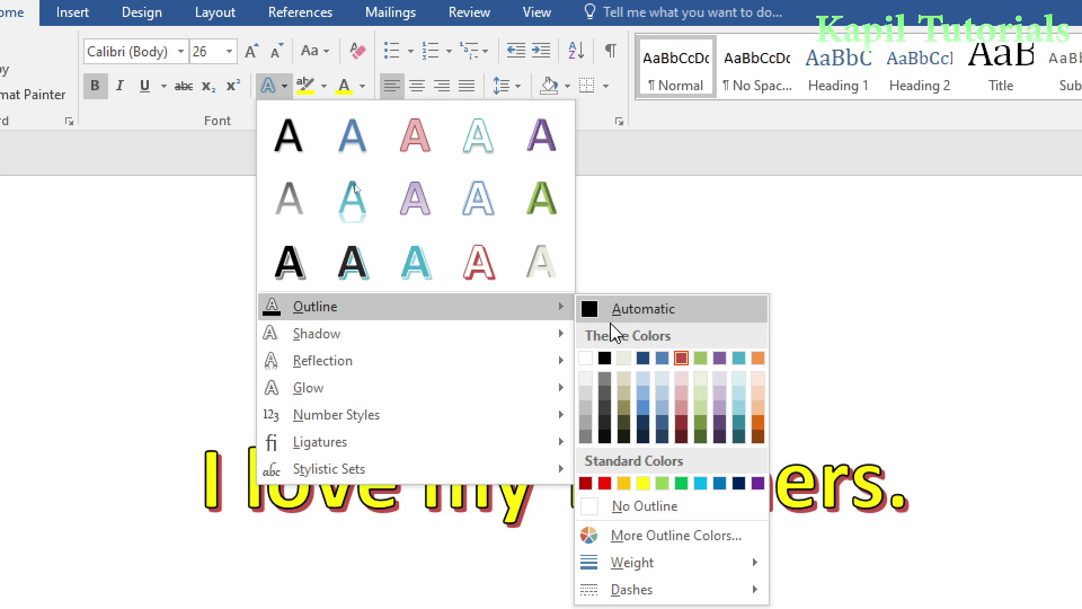
click(643, 359)
click(587, 526)
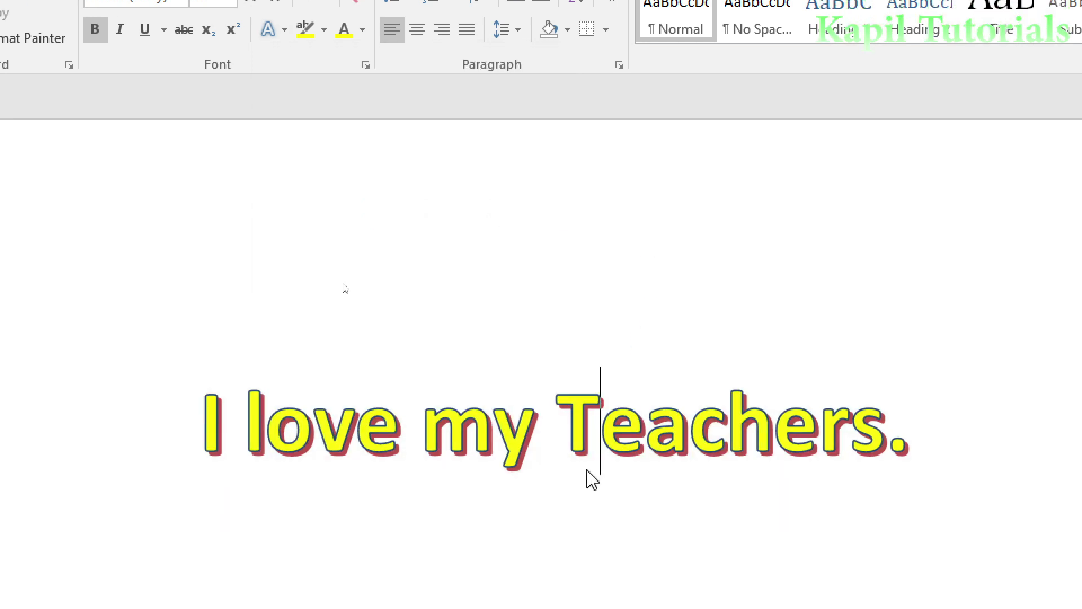
Step: Select the whole sentence and change its text outline to the standard green color
drag(194, 402, 910, 408)
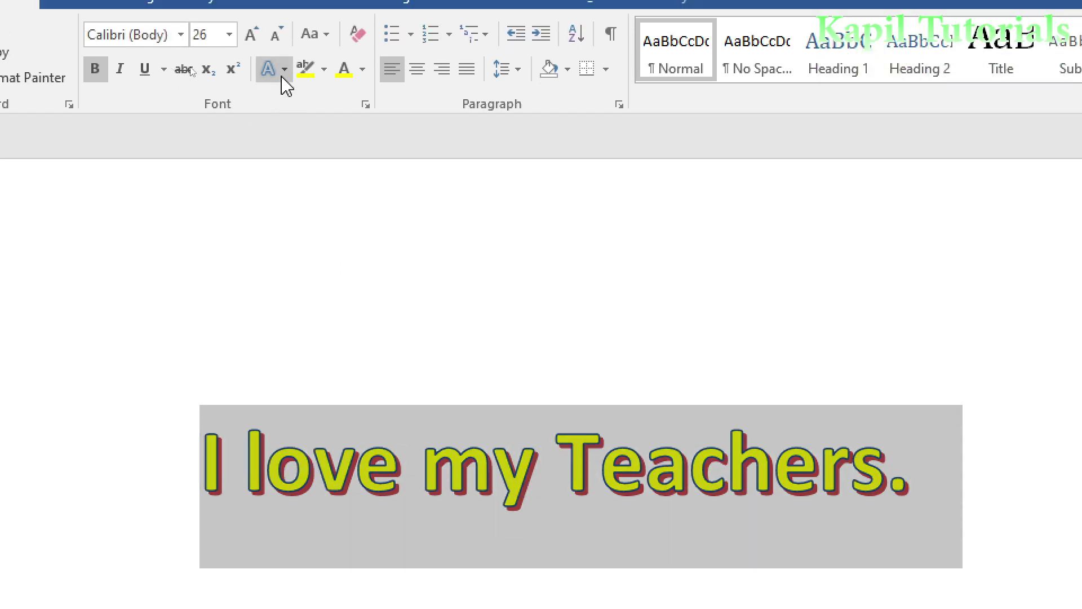
click(283, 78)
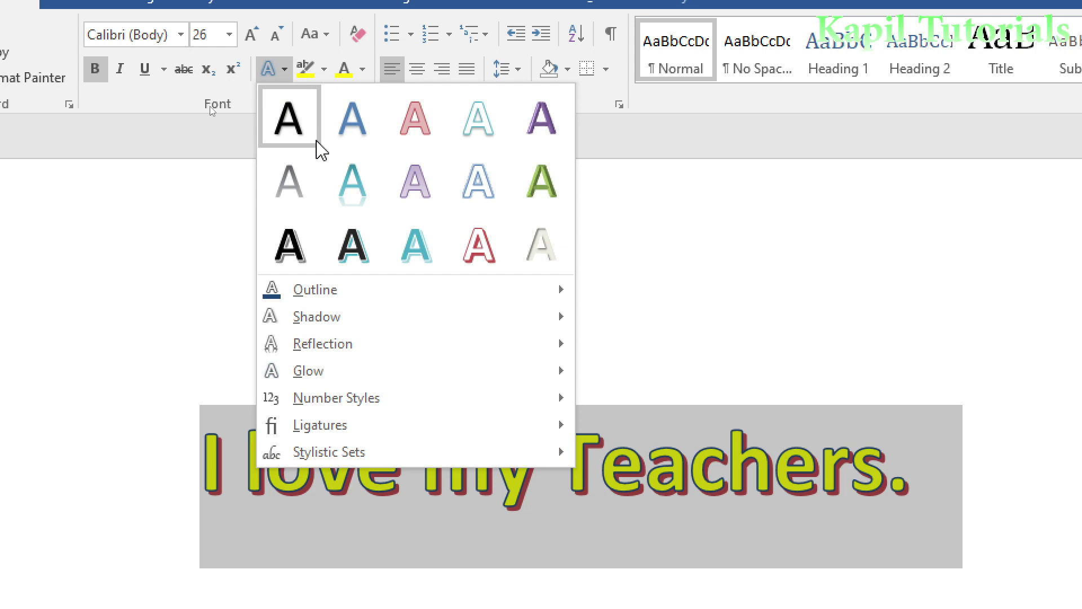
mouse_move(451, 293)
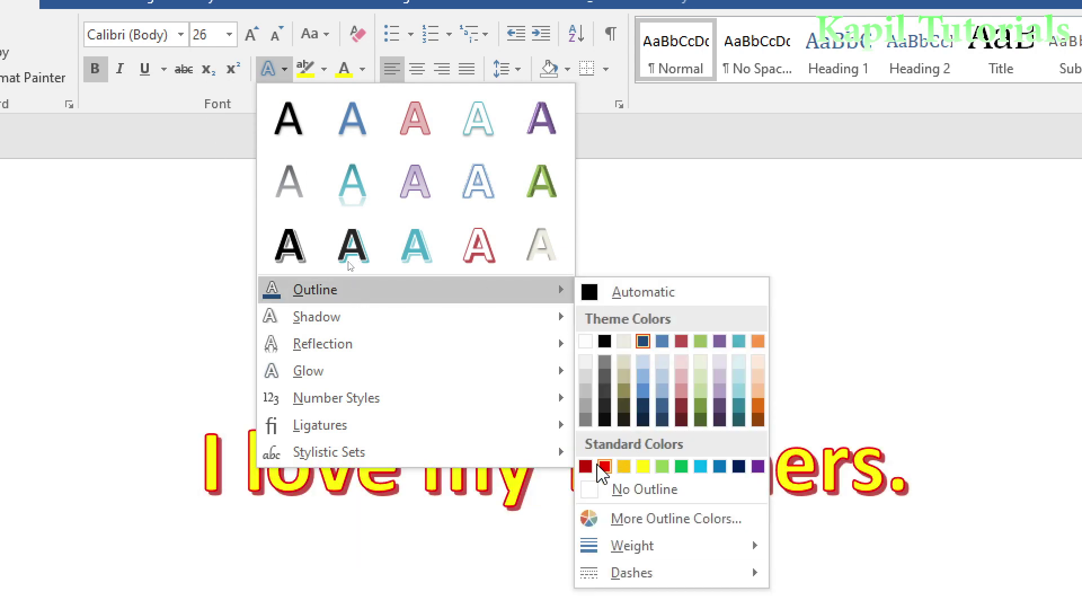
click(679, 466)
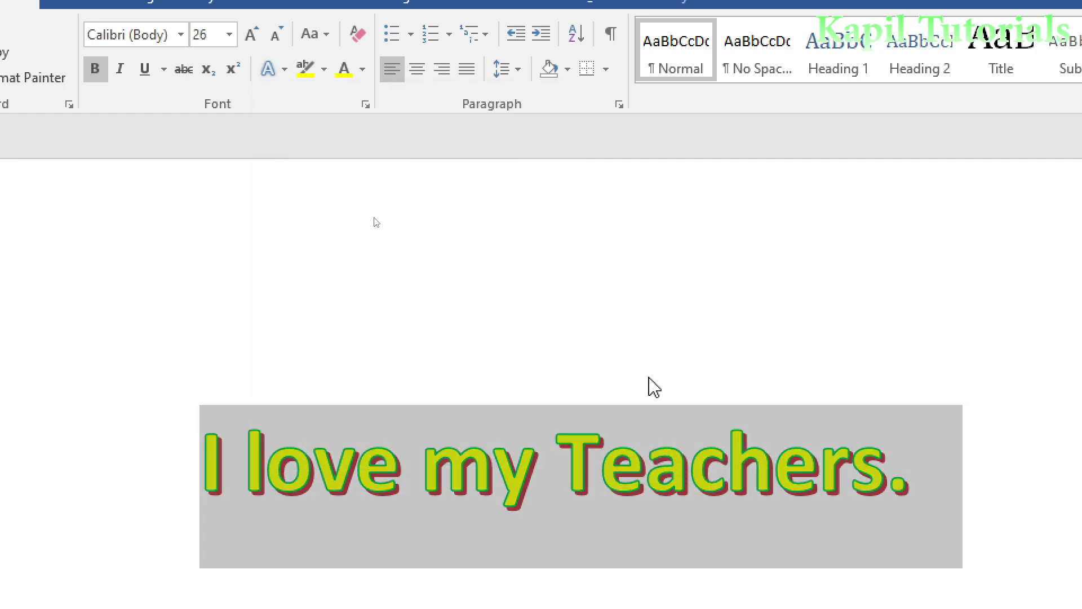
Step: Remove the text outline from the selected sentence
click(279, 92)
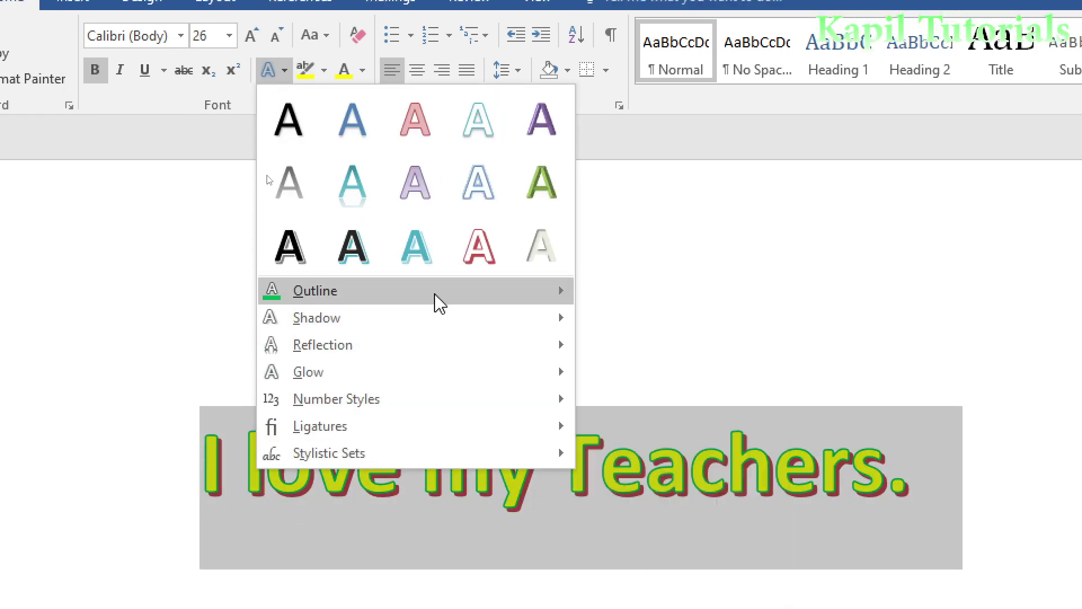
mouse_move(437, 294)
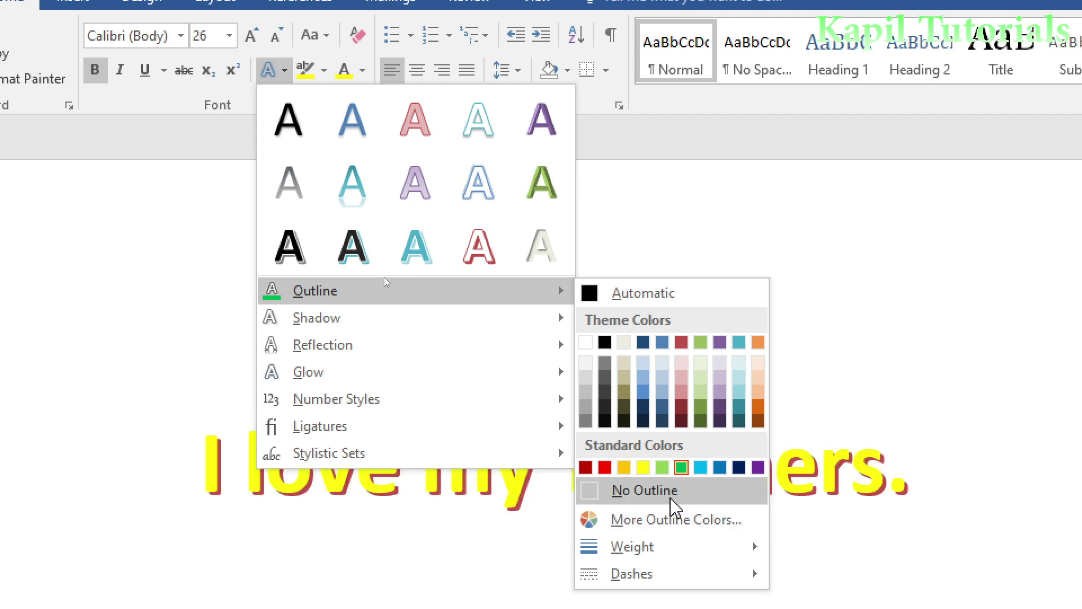
click(591, 494)
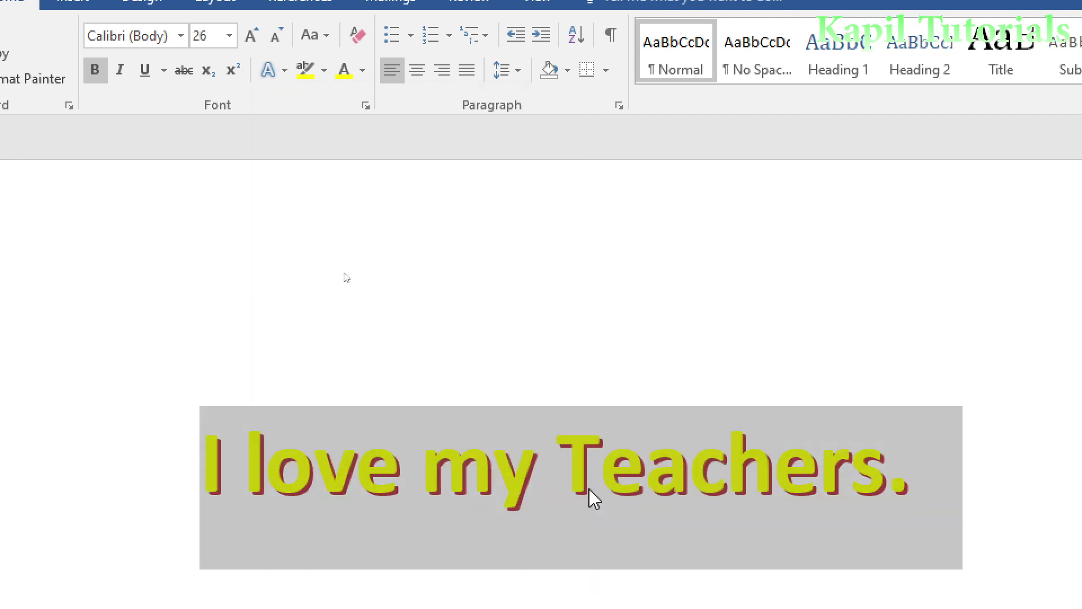
Step: Give the sentence a standard green text outline again
click(270, 70)
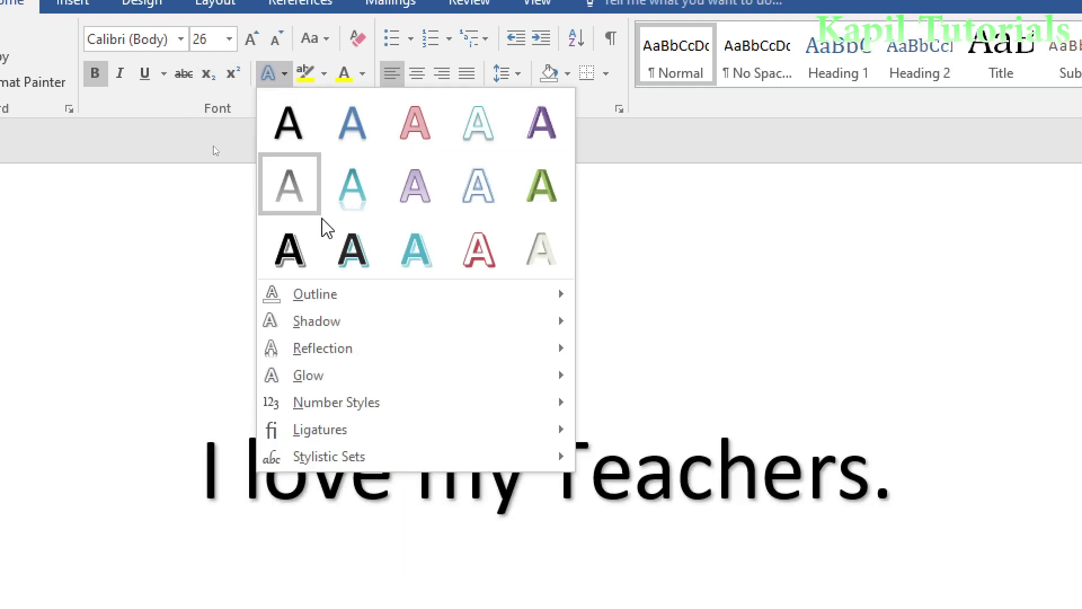
mouse_move(535, 294)
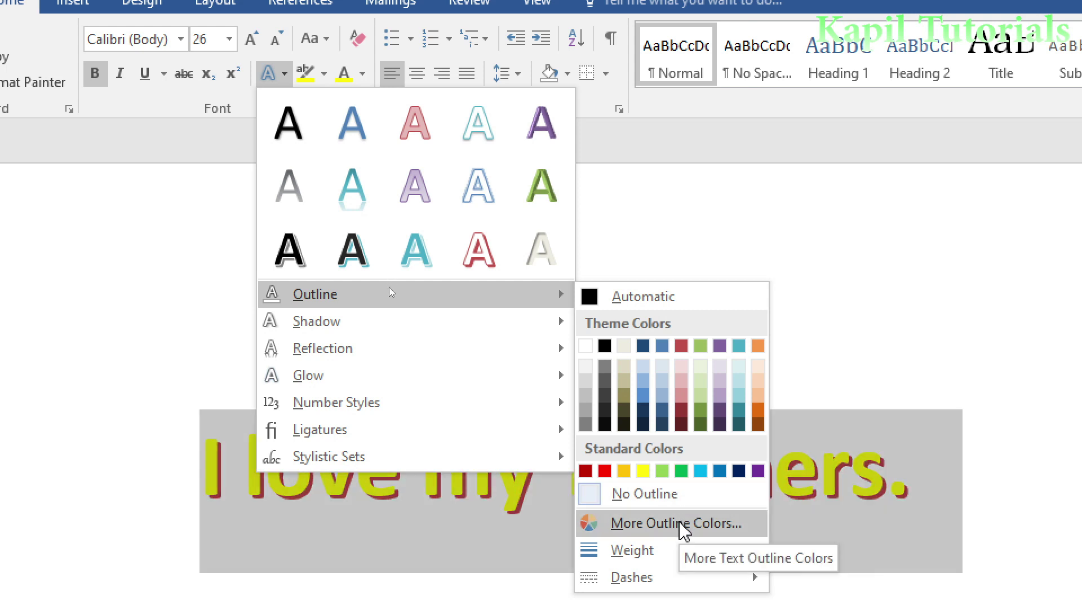
click(681, 471)
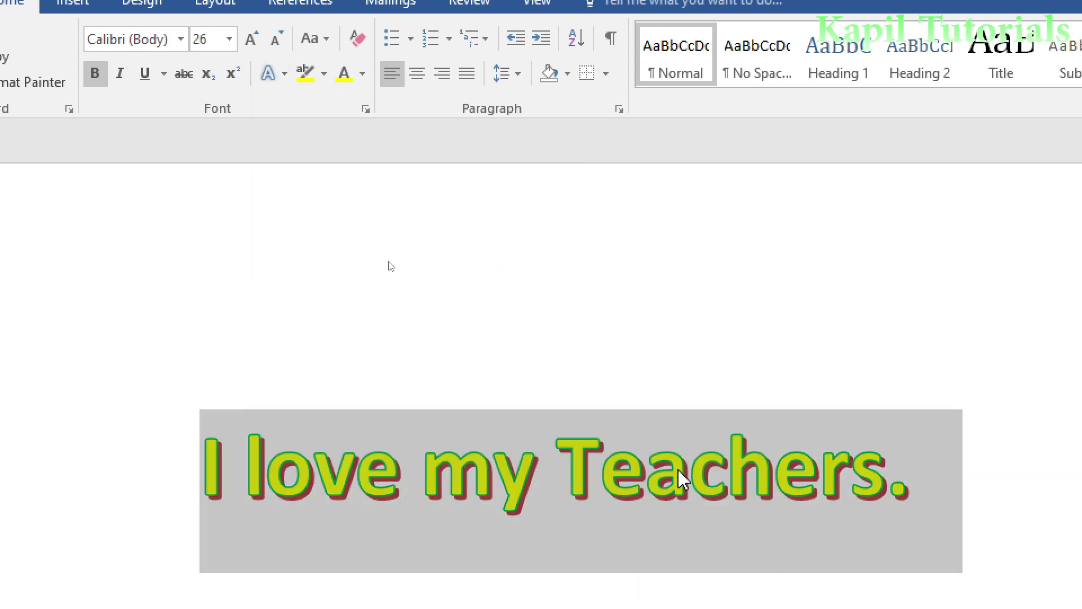
Step: Set the sentence's text outline to a custom purple with Red 93, Green 13 and Blue 237
click(283, 77)
mouse_move(394, 299)
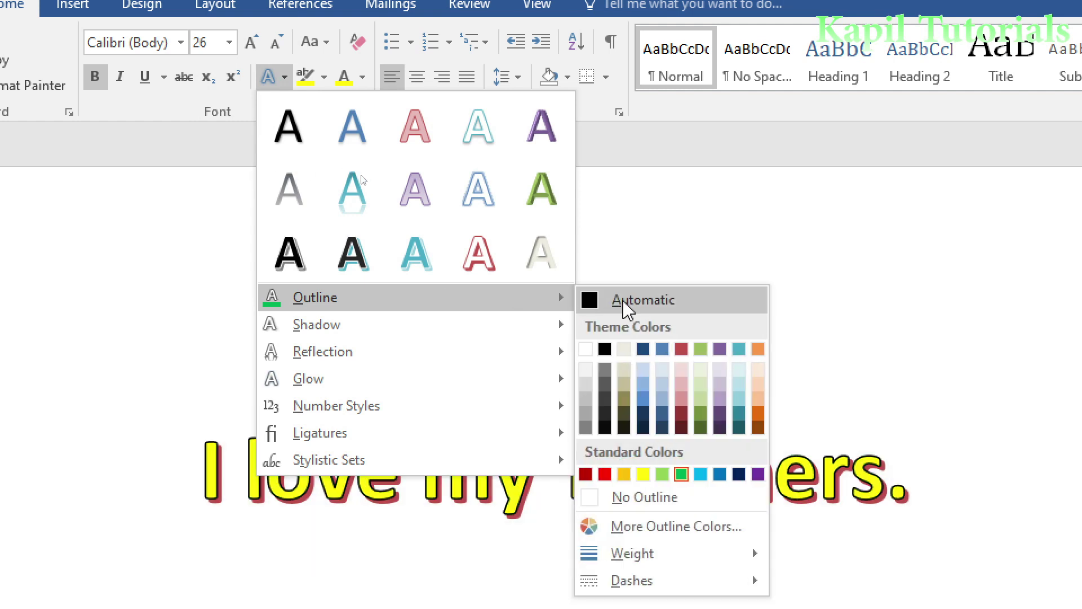
click(679, 525)
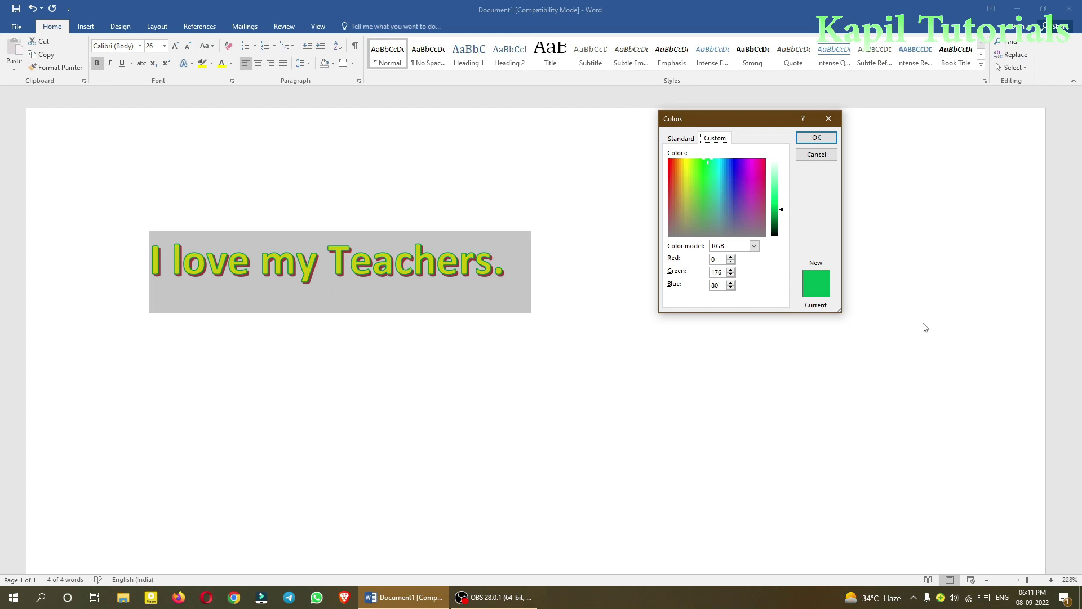
drag(720, 126, 619, 154)
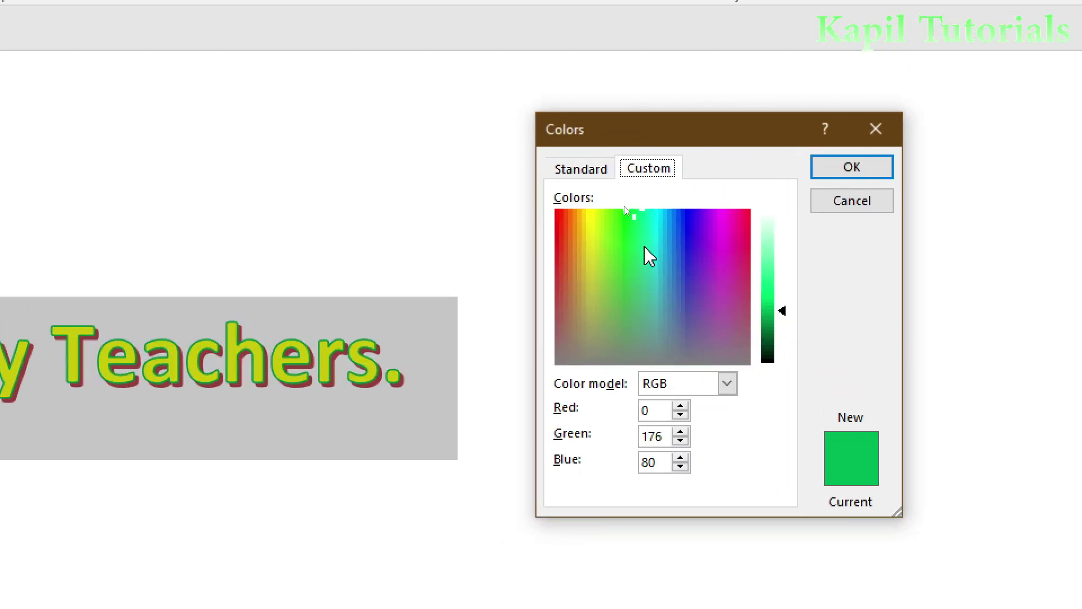
drag(581, 248, 561, 219)
drag(689, 217, 697, 224)
mouse_move(783, 312)
mouse_down()
mouse_move(782, 249)
mouse_move(785, 299)
mouse_up()
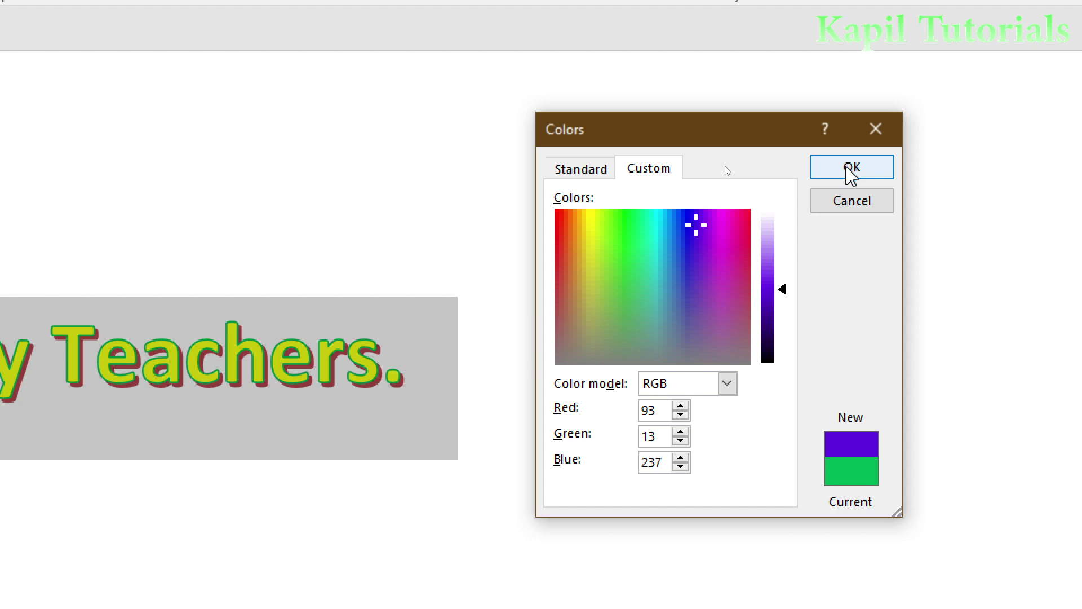
click(576, 173)
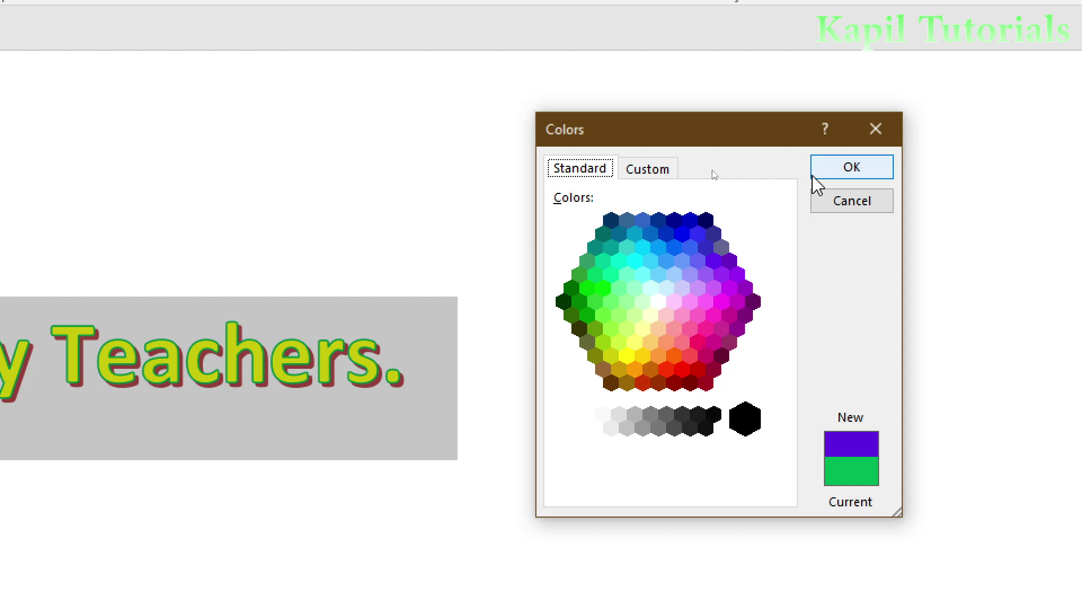
click(845, 174)
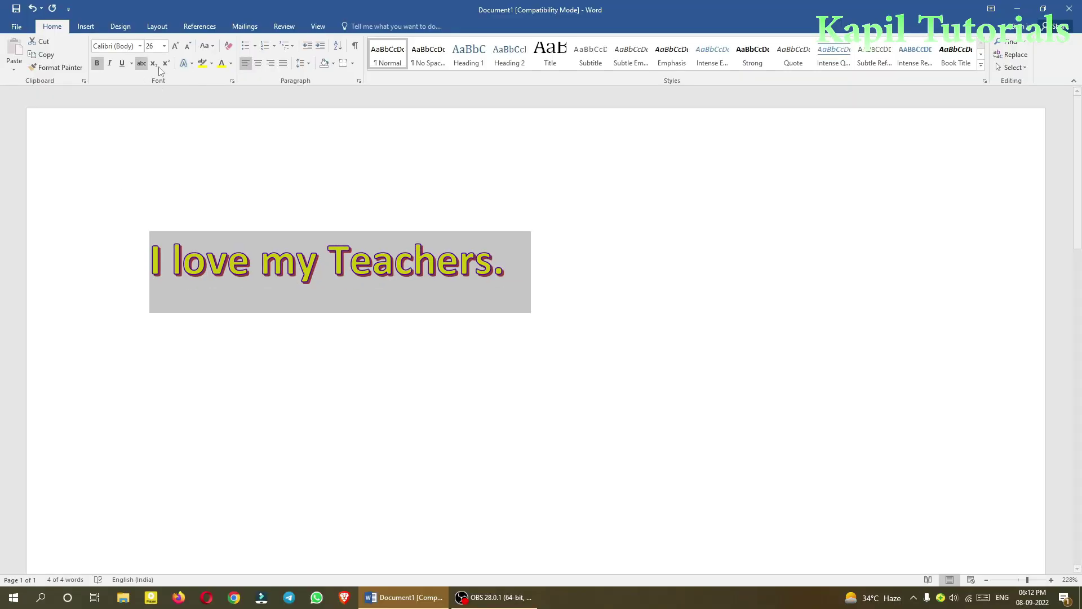
Step: Set the weight of the sentence's text outline to ¾ pt
click(192, 63)
mouse_move(215, 174)
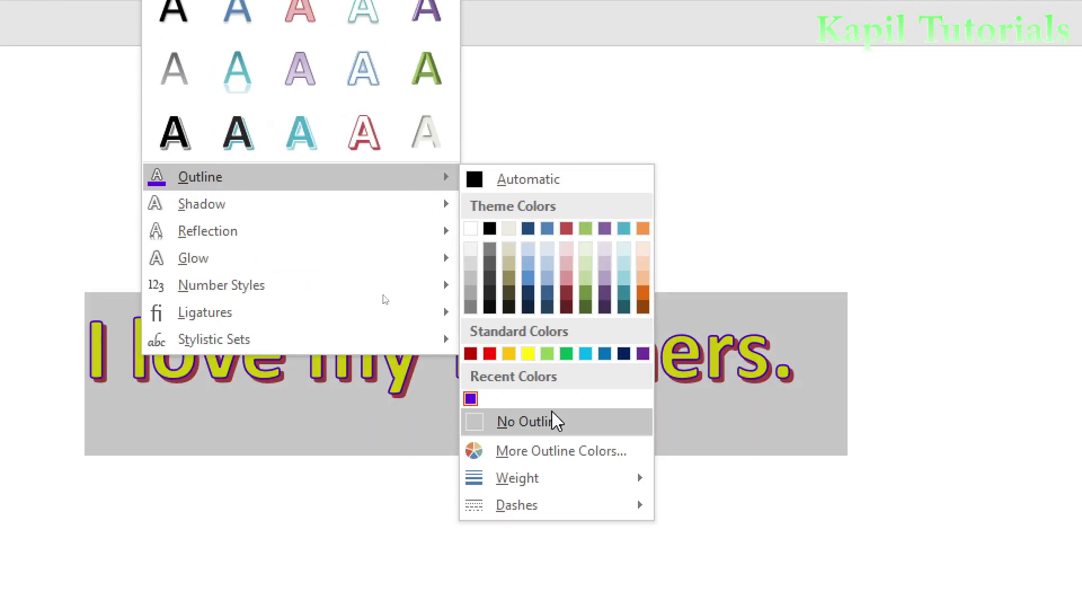
mouse_move(539, 478)
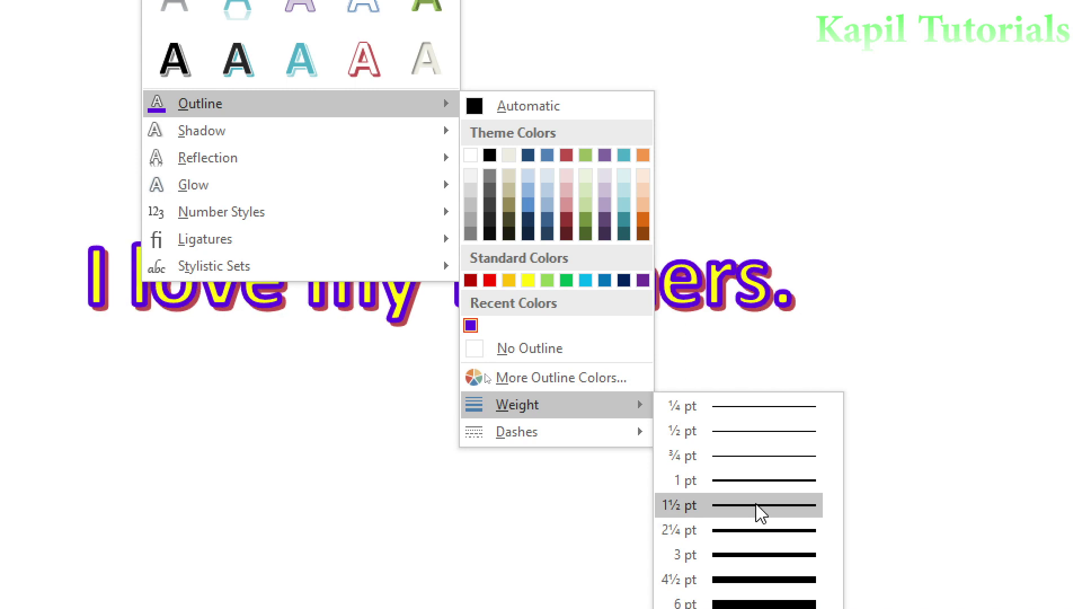
click(753, 468)
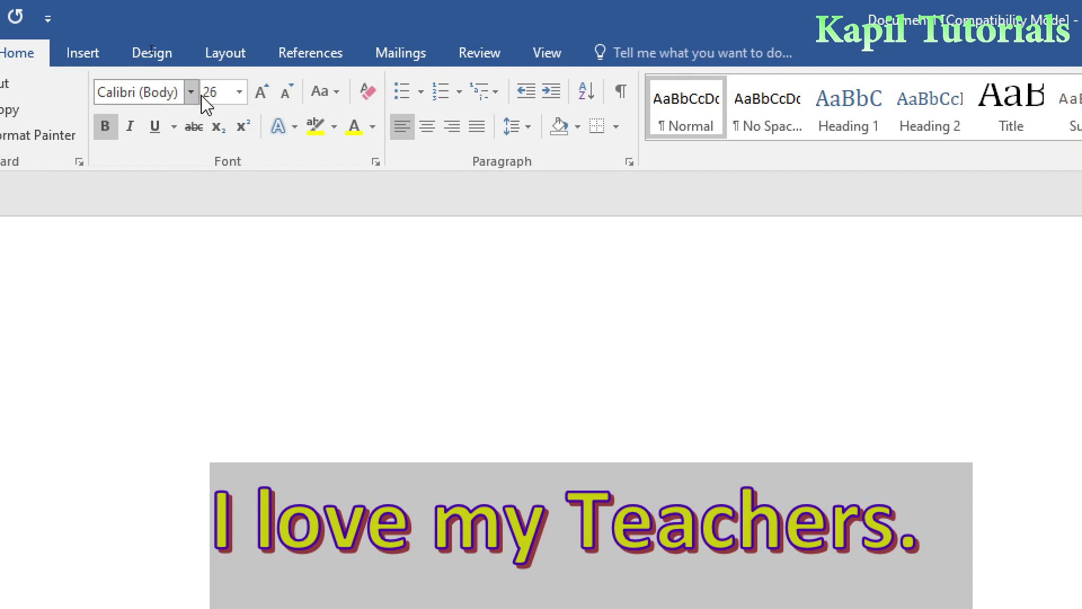
Step: Open the detailed line settings for the sentence's text outline and look through the outline color choices
click(294, 128)
mouse_move(400, 357)
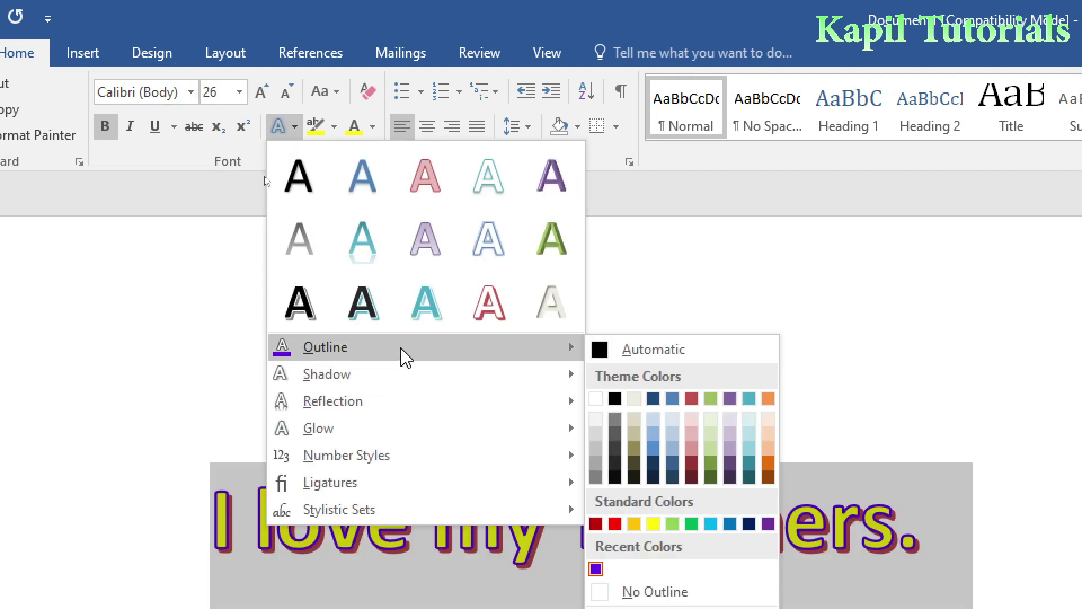
mouse_move(693, 526)
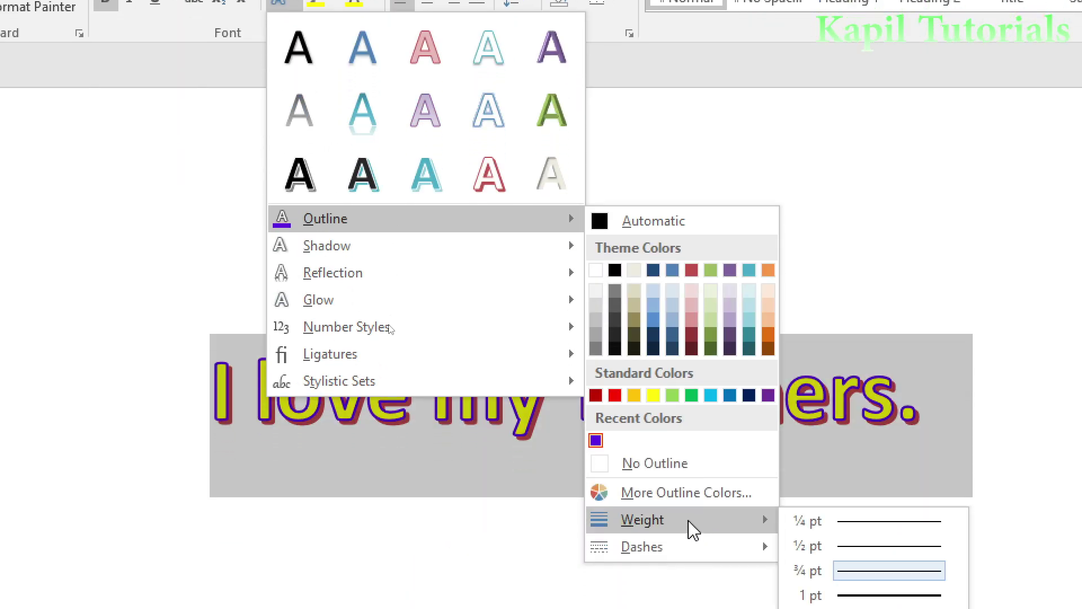
mouse_move(690, 550)
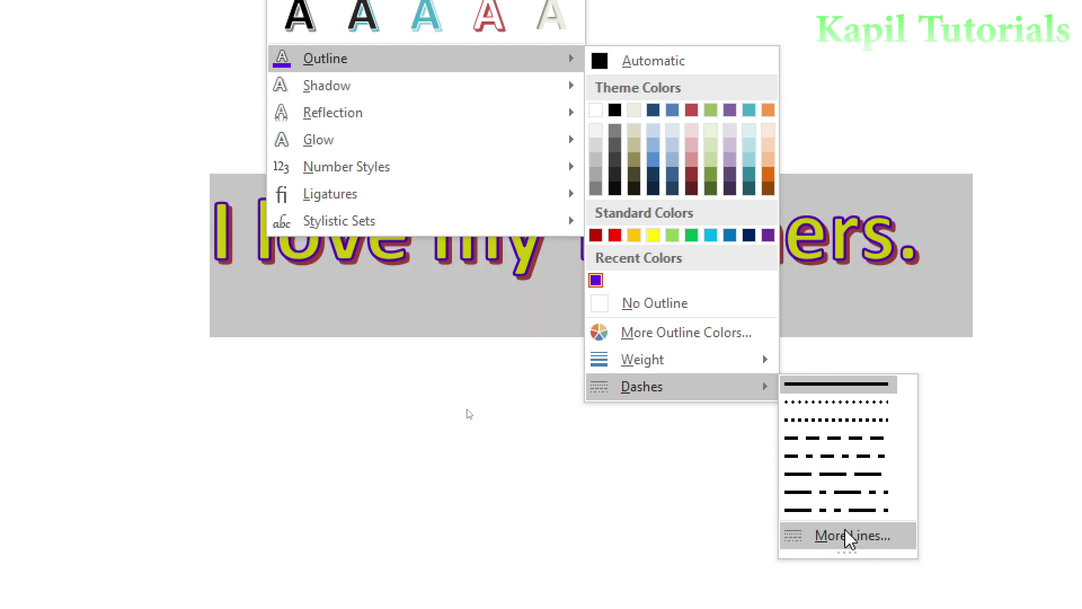
click(850, 536)
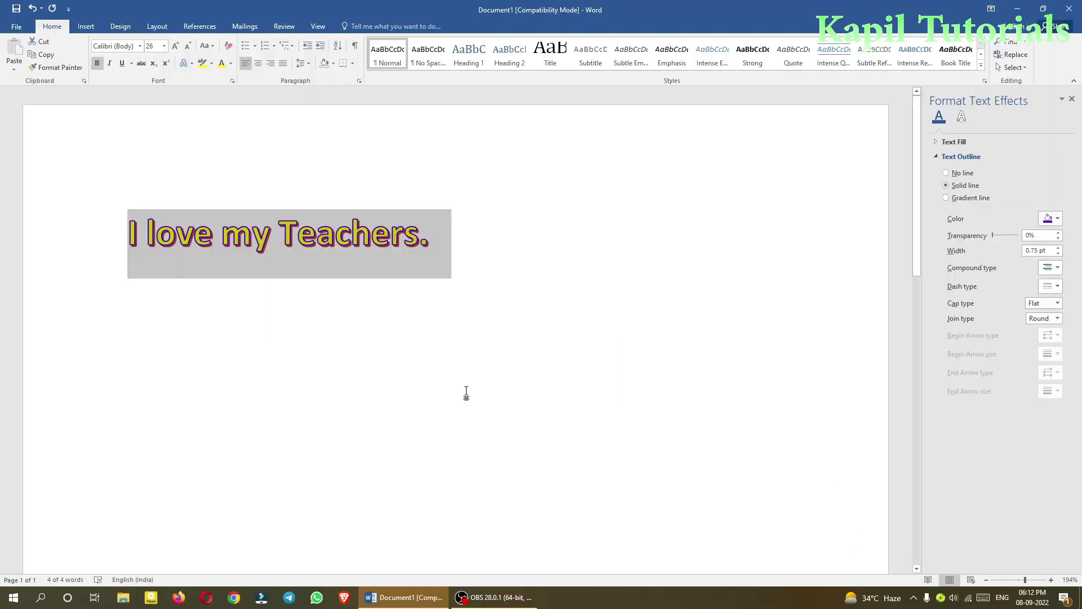
click(1057, 220)
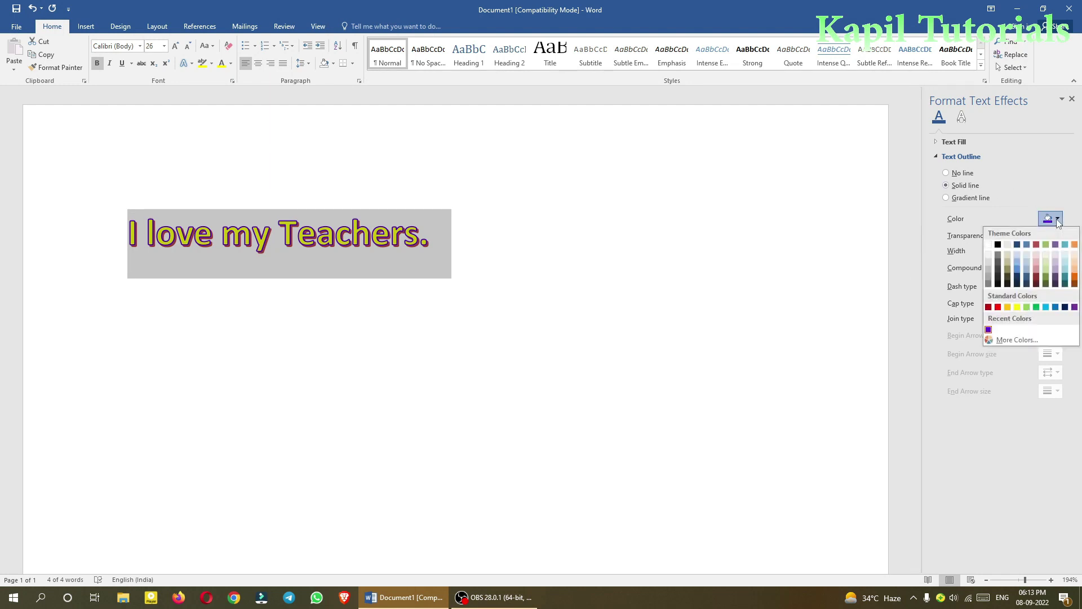
click(985, 269)
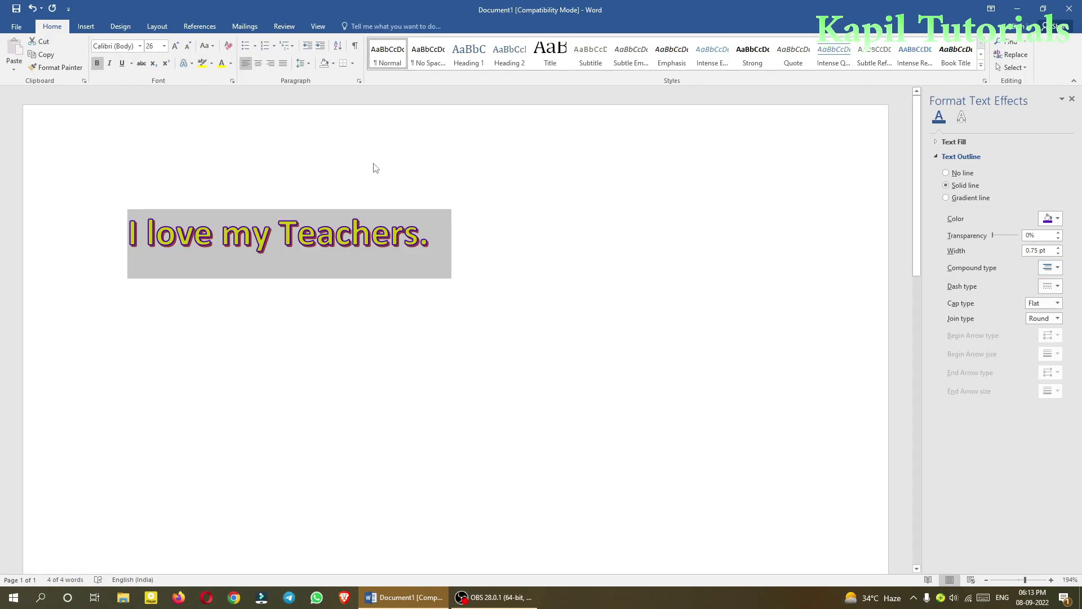
Step: Apply the first Perspective shadow preset to the sentence and deselect the text
click(185, 63)
mouse_move(210, 180)
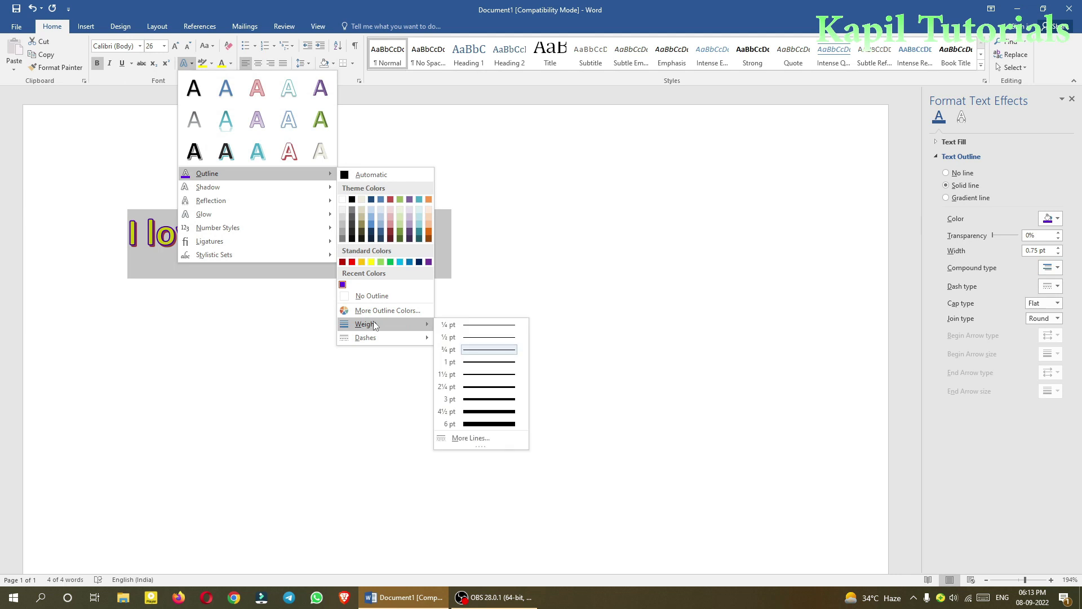
mouse_move(374, 337)
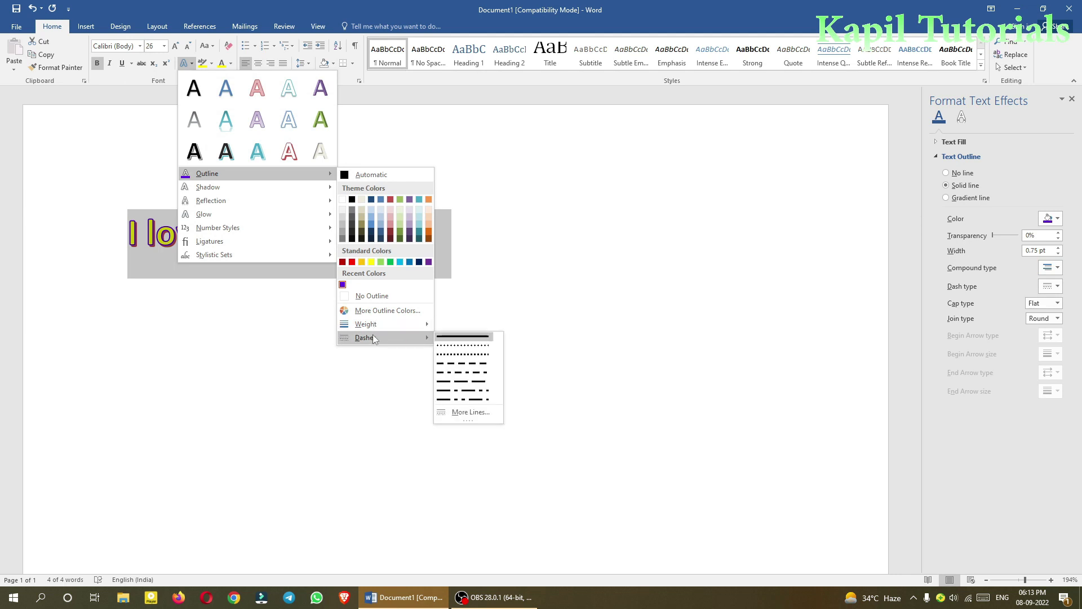
mouse_move(263, 195)
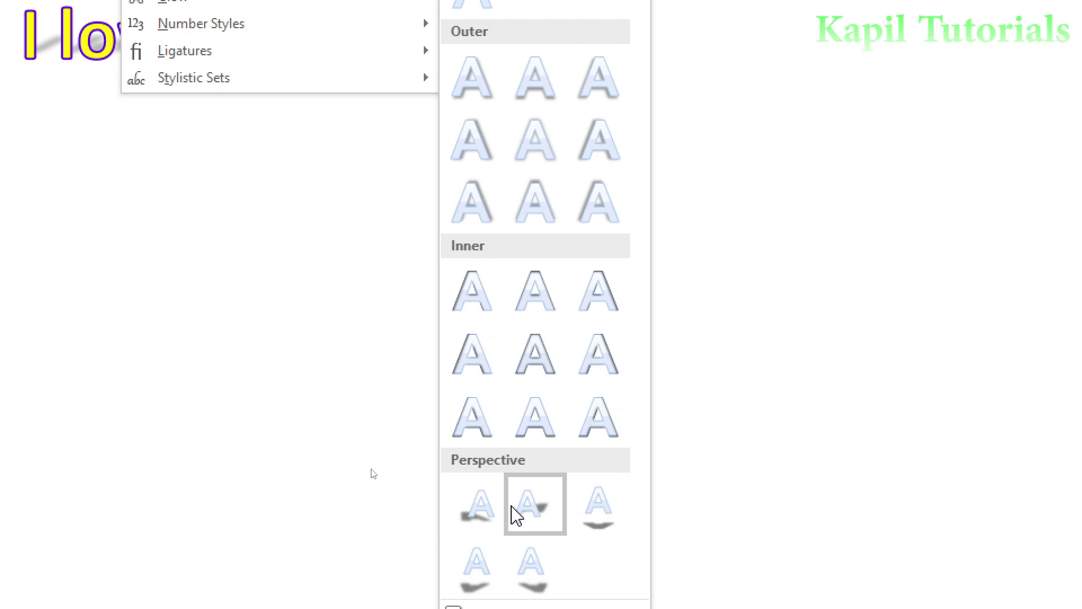
click(493, 516)
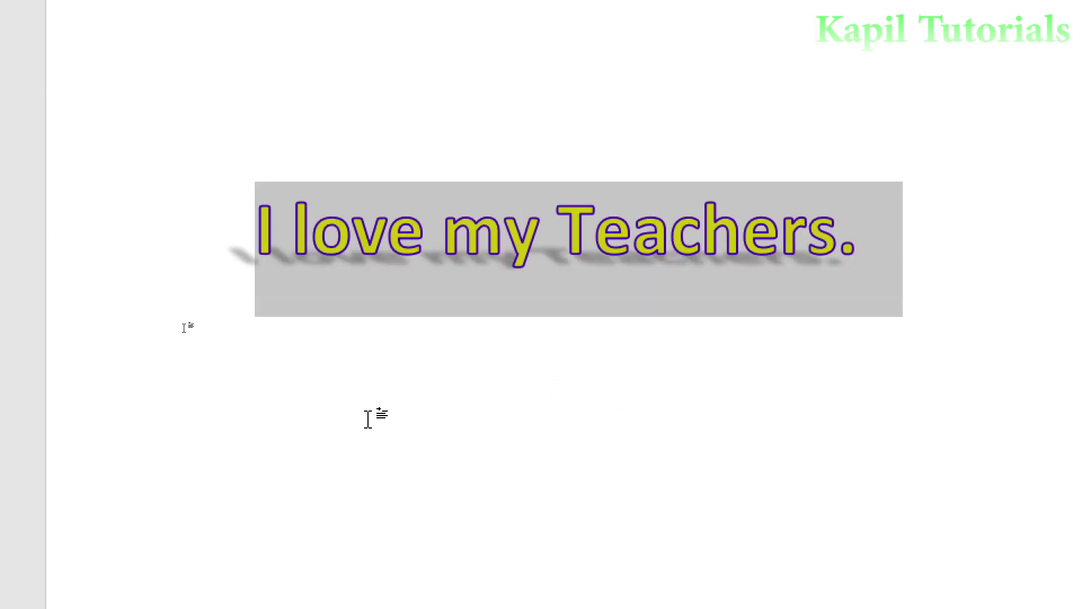
click(119, 31)
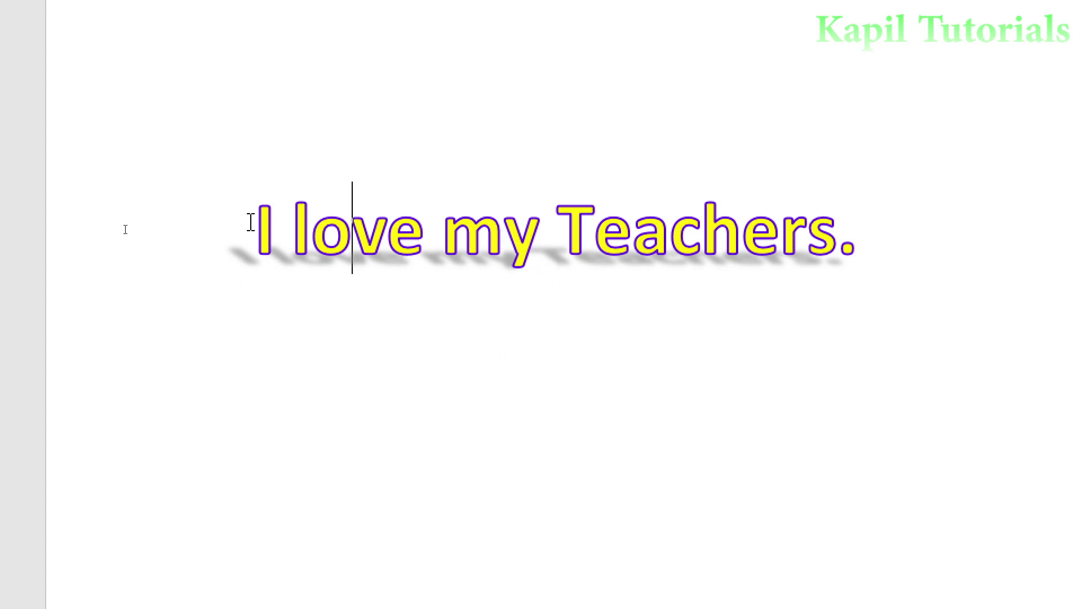
Step: Reselect the sentence and change its shadow to the last Perspective preset
drag(250, 222, 901, 226)
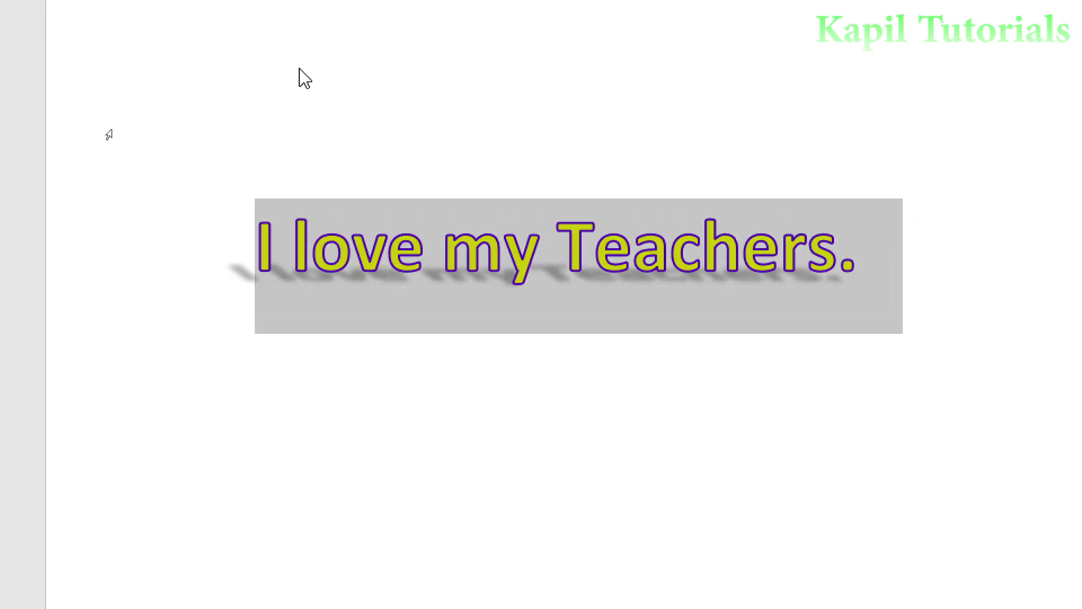
click(377, 129)
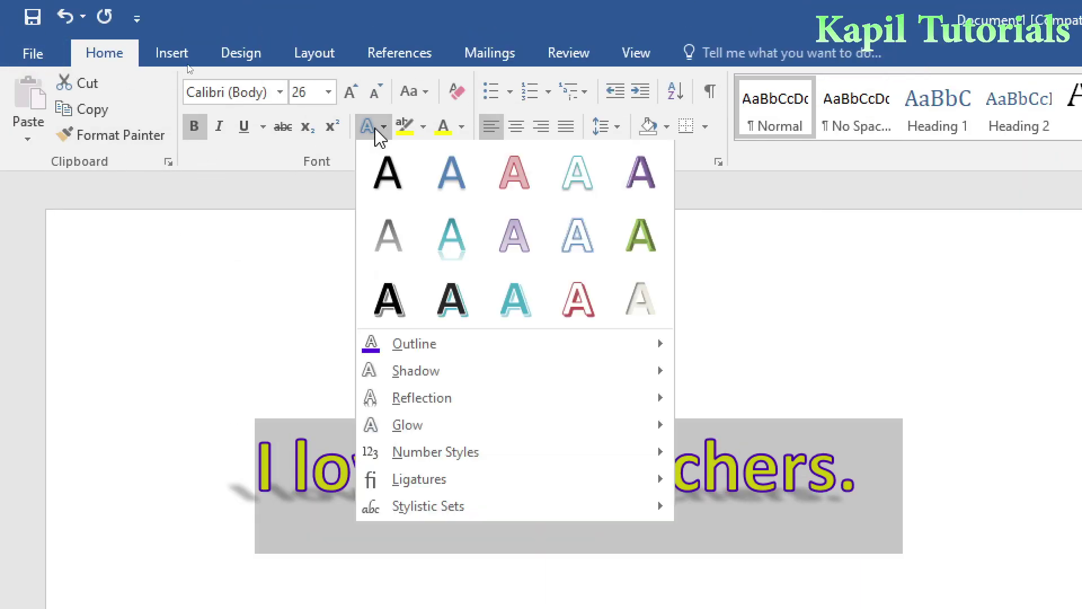
mouse_move(439, 374)
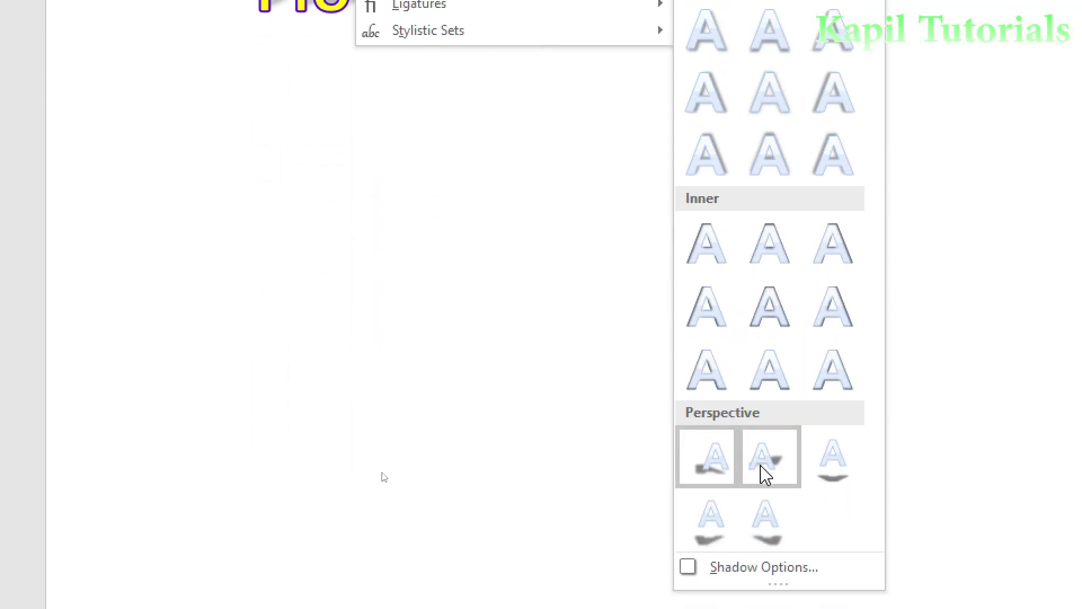
click(770, 530)
click(654, 54)
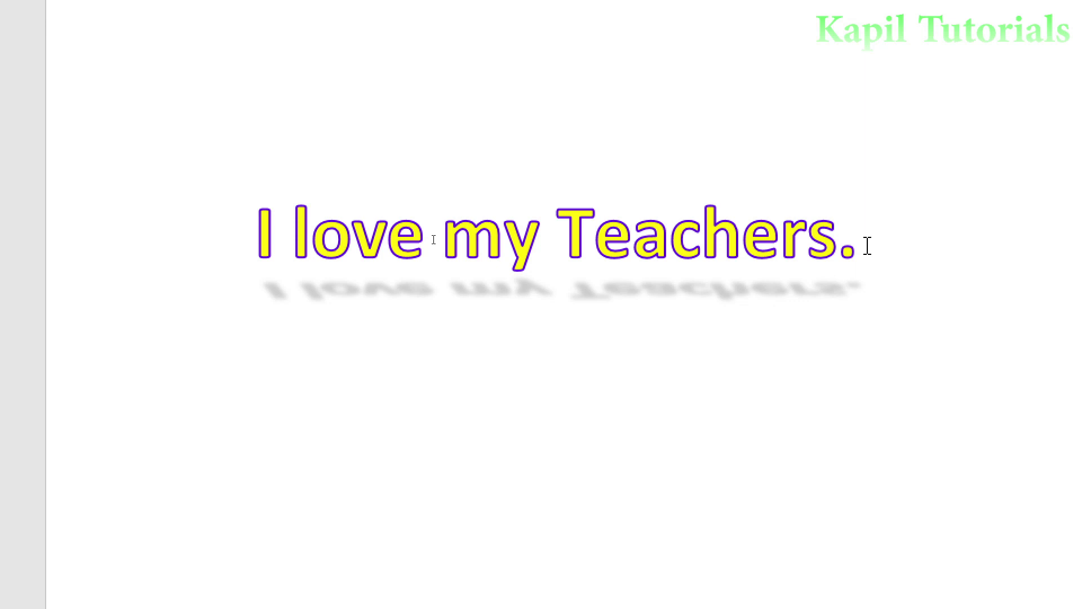
Step: Select the sentence again and switch its shadow to the second Perspective preset
drag(866, 246, 145, 237)
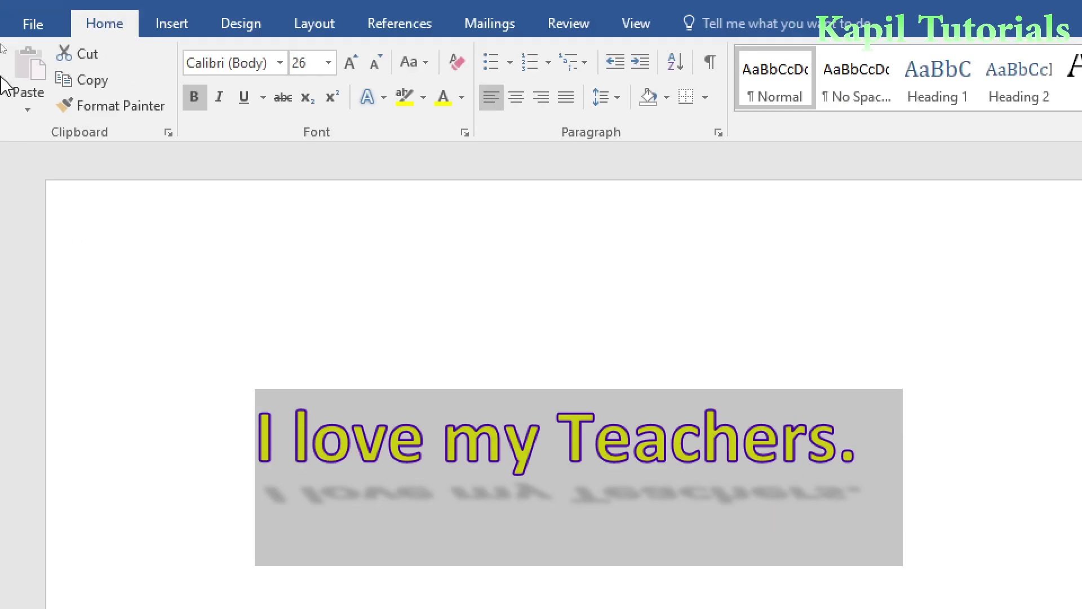
click(373, 121)
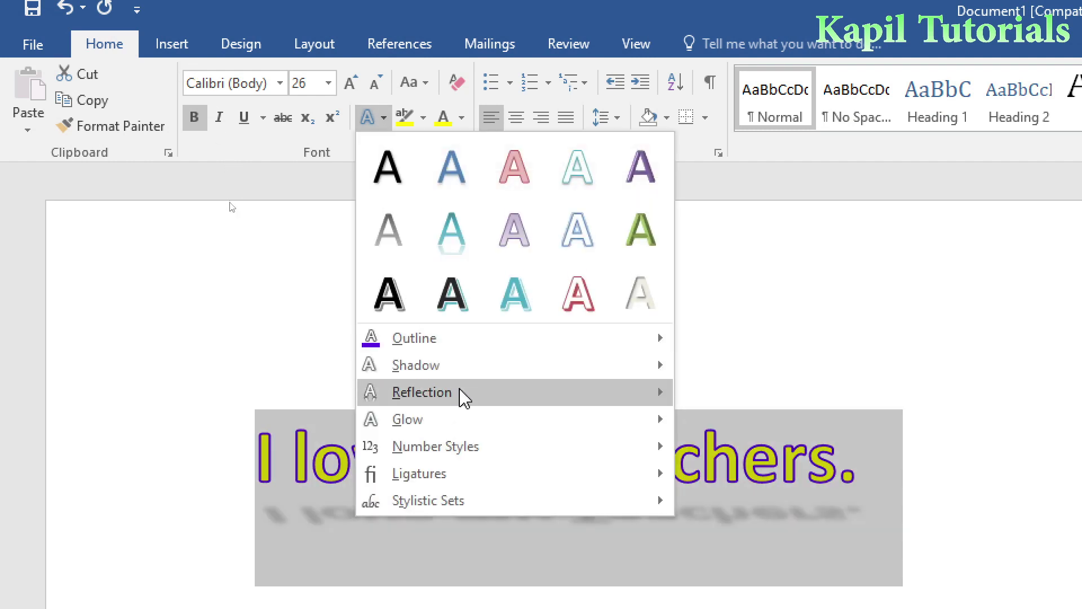
mouse_move(489, 372)
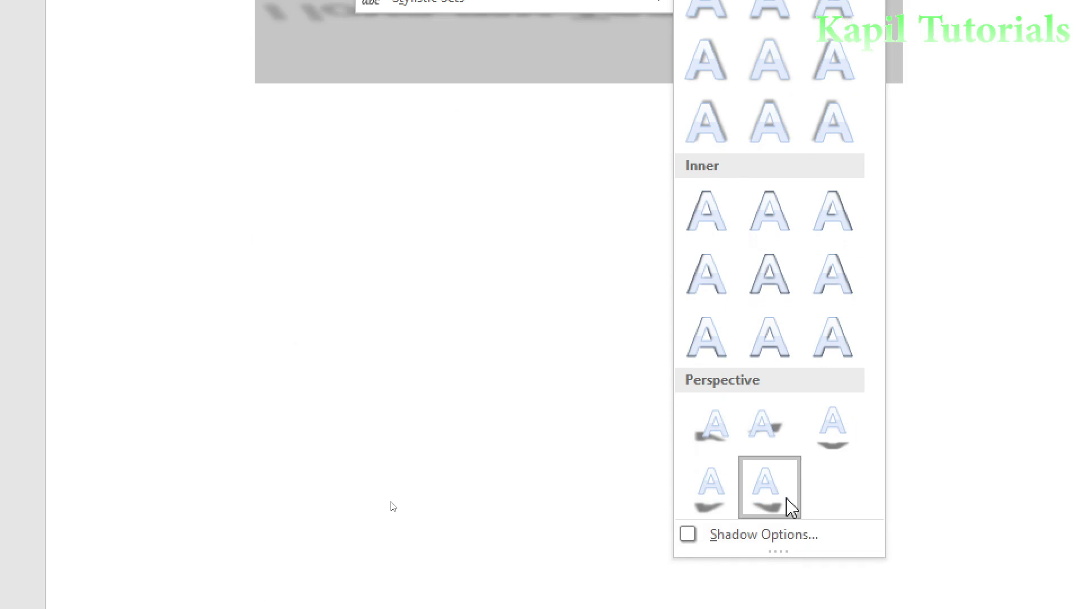
click(772, 440)
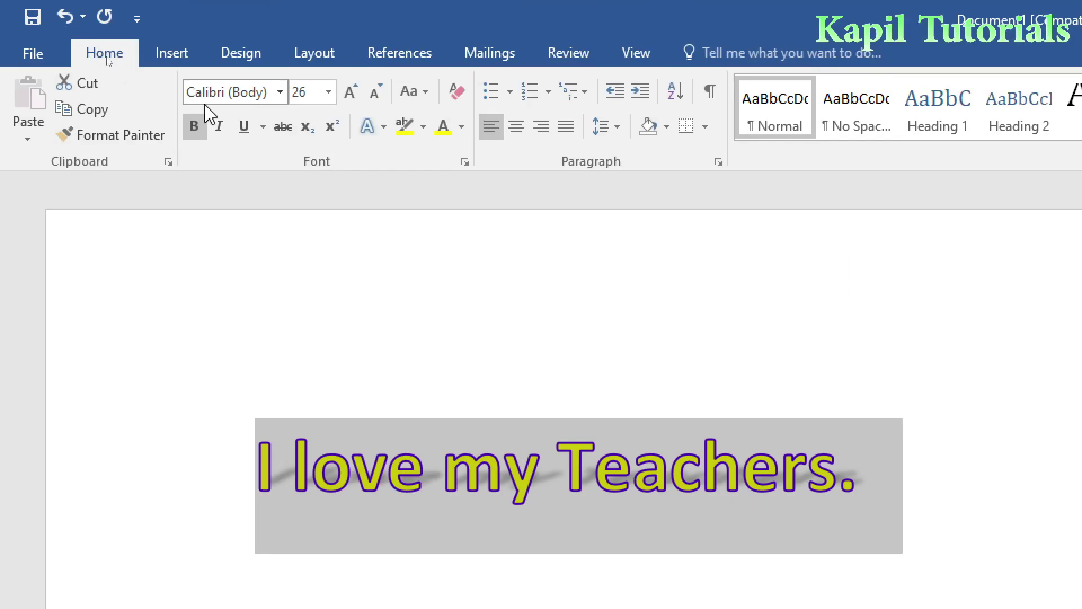
Step: Open the detailed shadow settings for the sentence and look through the shadow presets
click(383, 8)
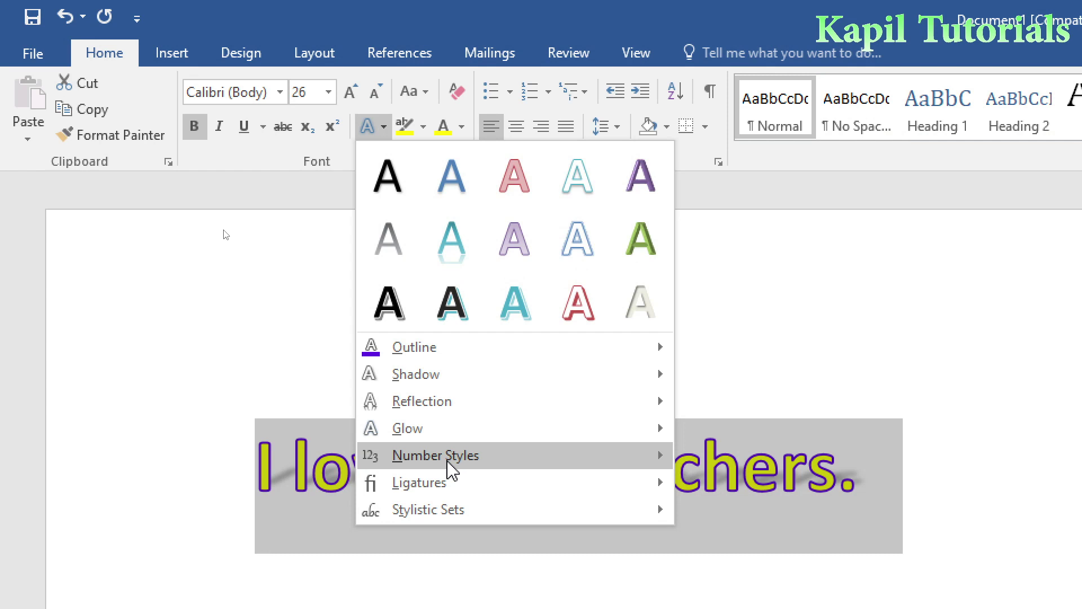
mouse_move(461, 408)
mouse_move(513, 379)
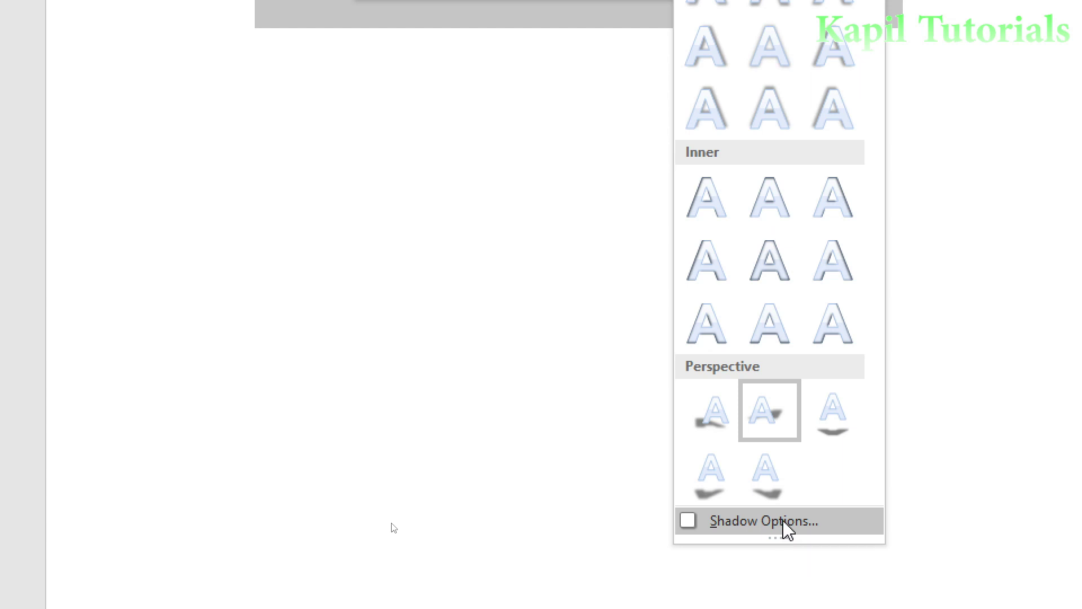
key(Escape)
key(Escape)
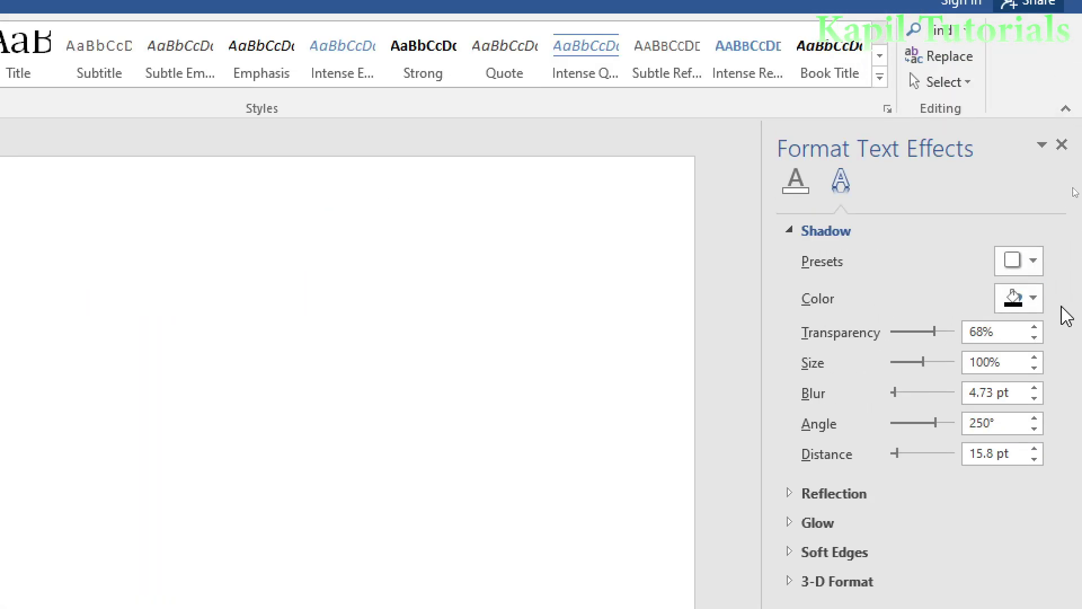
click(1032, 261)
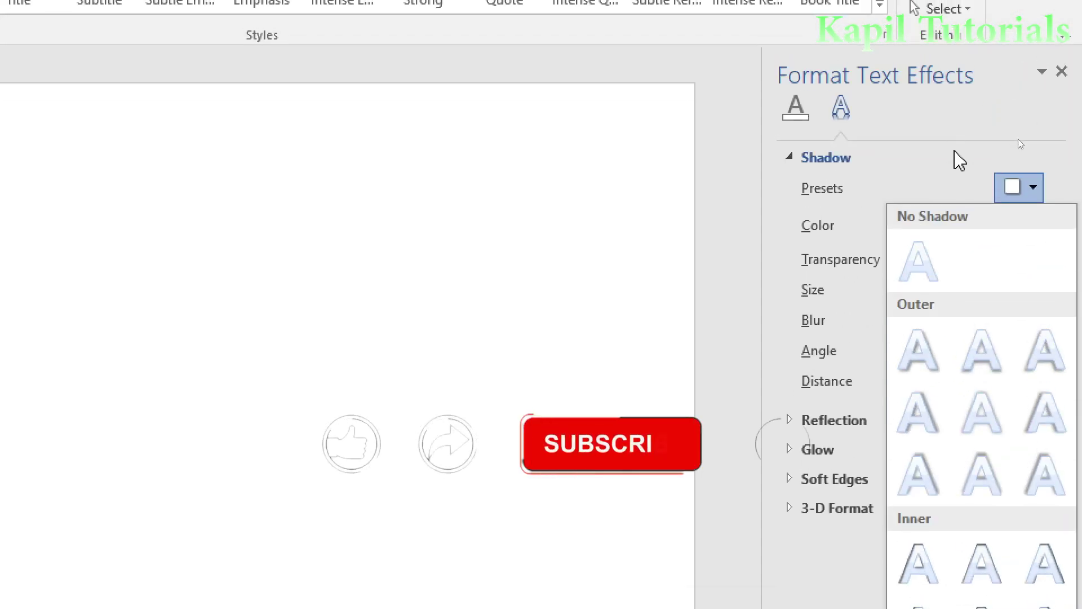
click(954, 152)
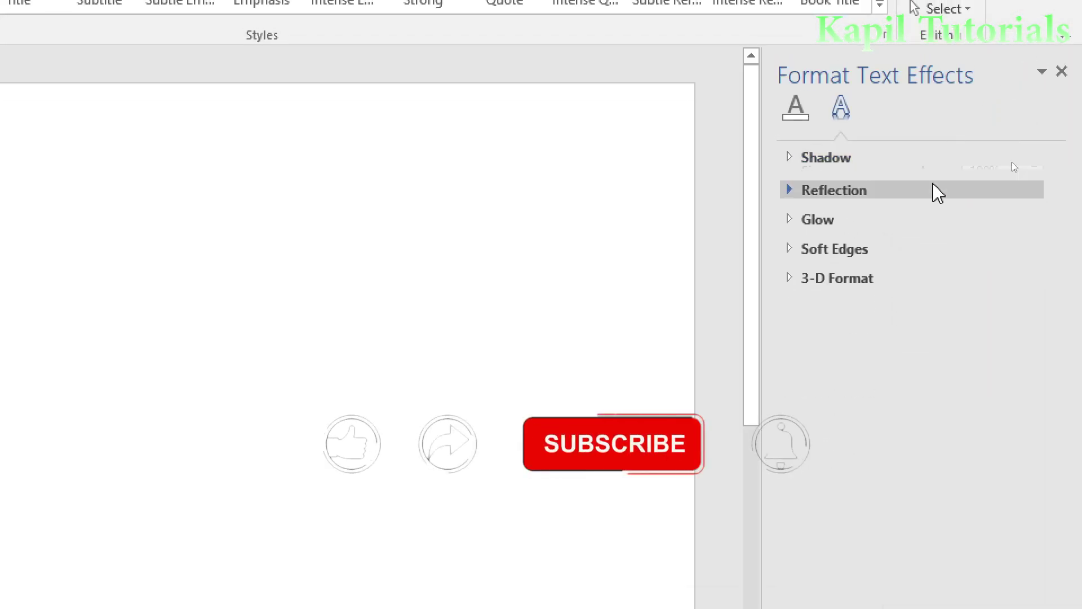
click(791, 159)
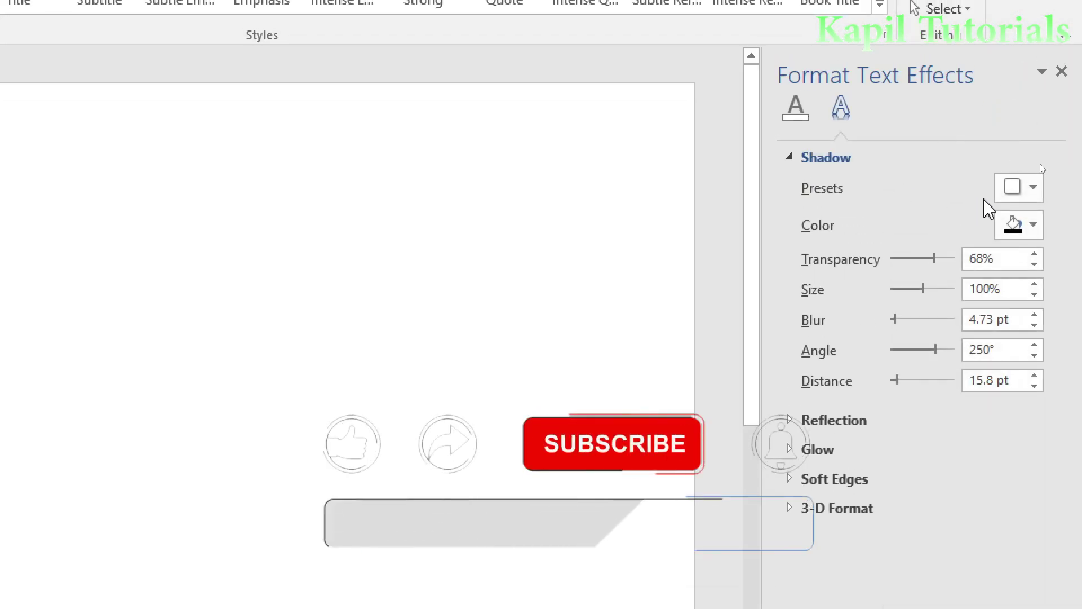
Step: Set the color of the sentence's shadow to standard green
click(1032, 226)
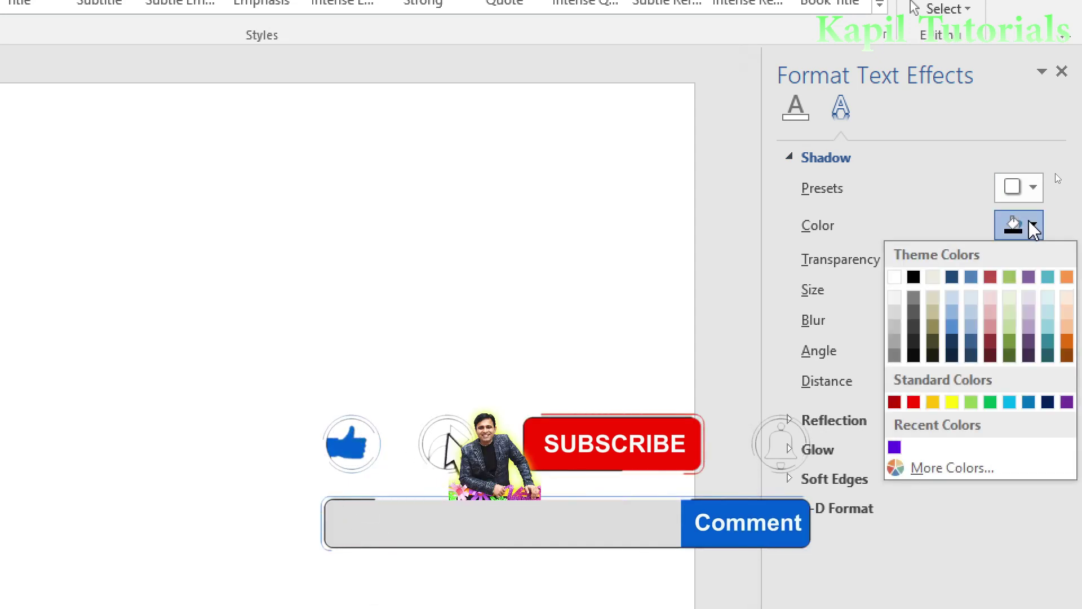
click(990, 401)
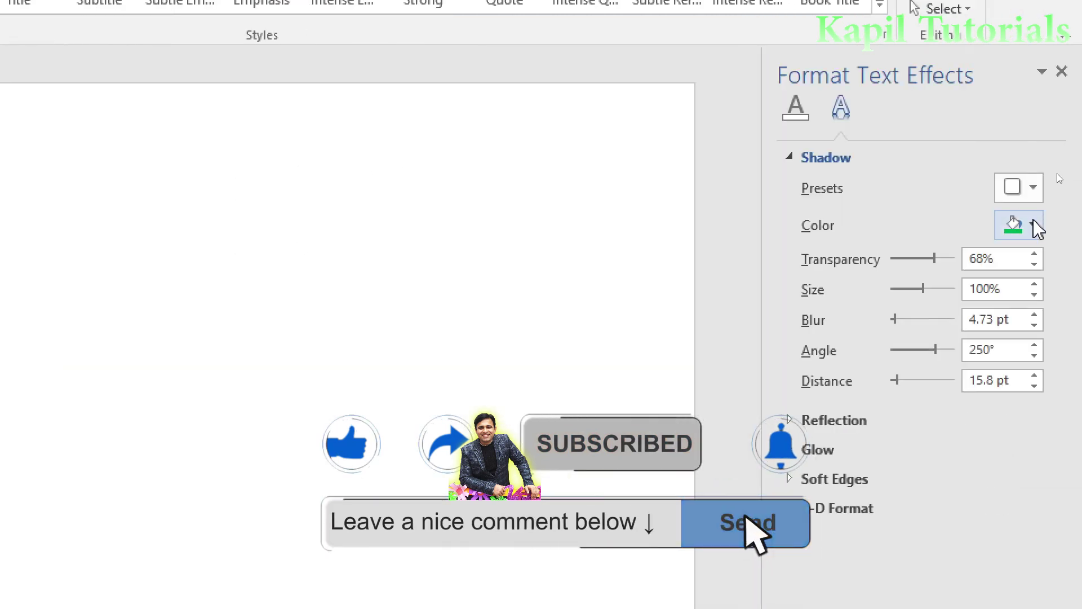
Step: Change the shadow color to a dark gray theme shade and reduce the shadow's size to 79%
click(1034, 225)
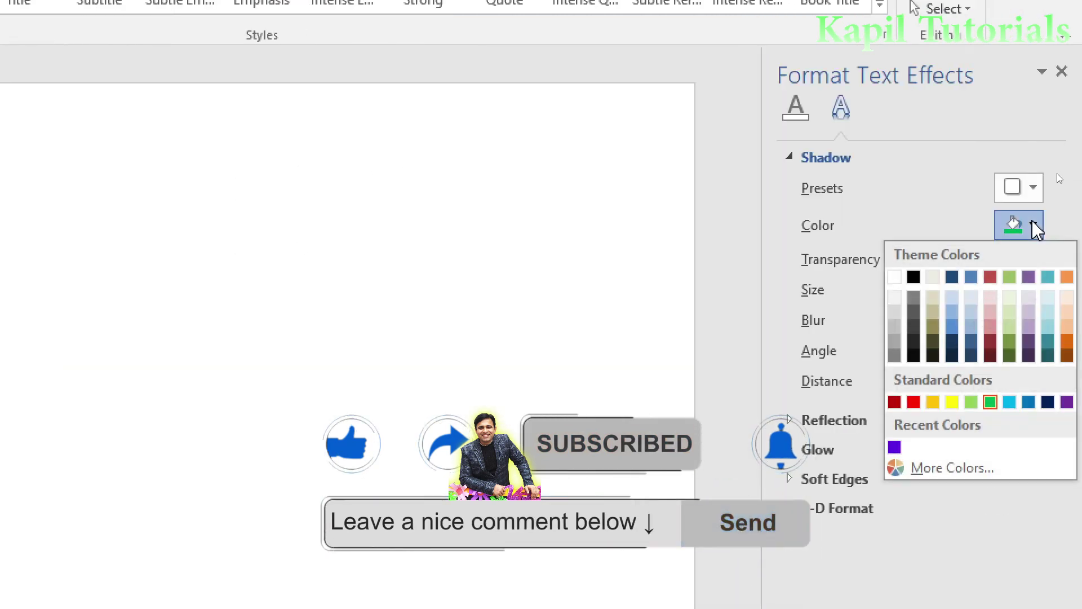
click(913, 313)
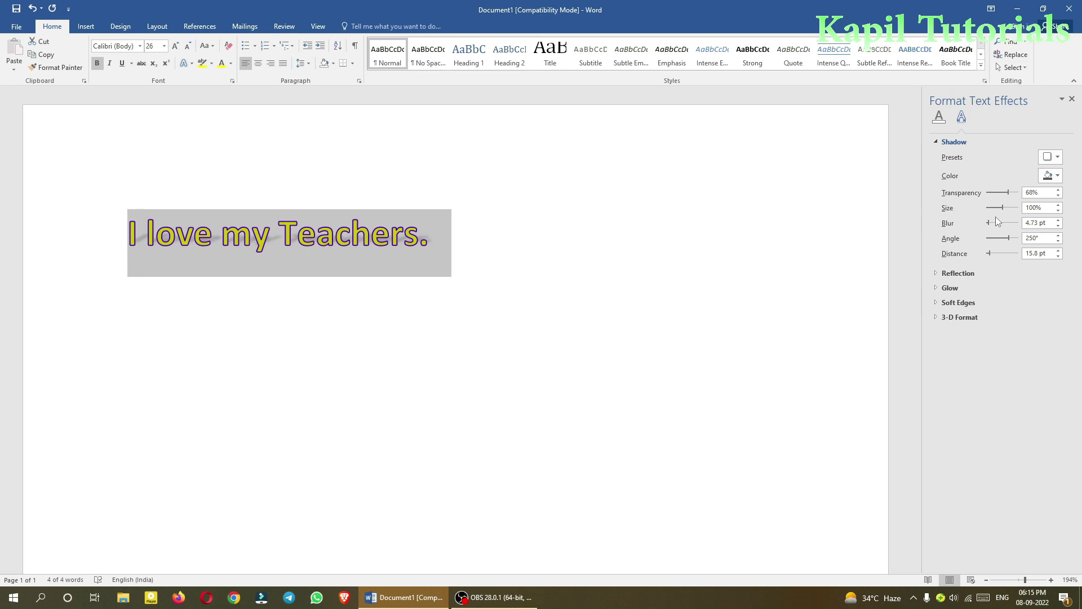
drag(1003, 207, 1000, 209)
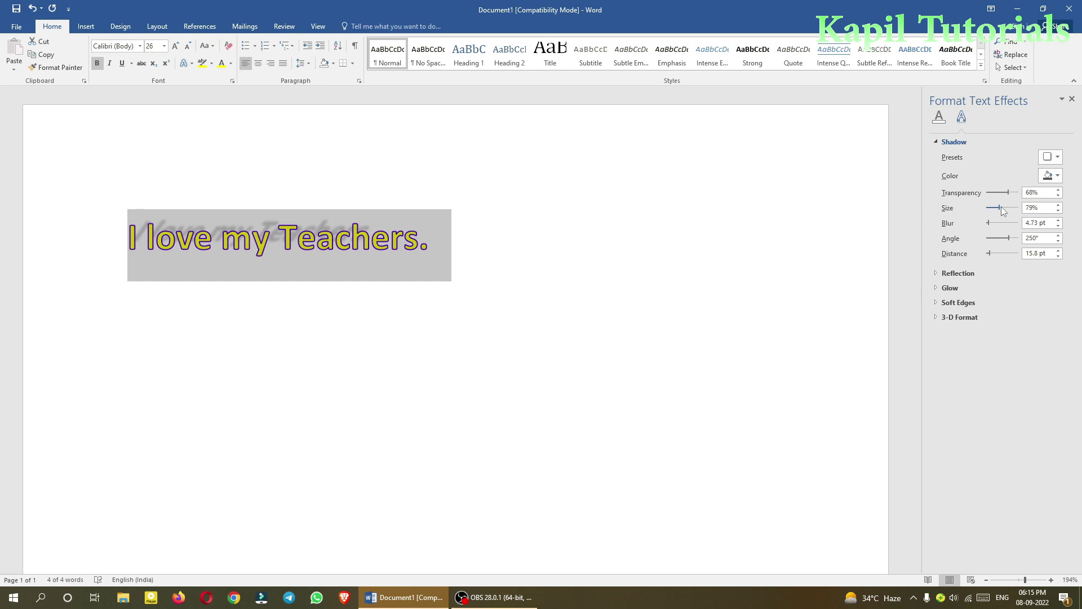
Step: Move the whole sentence toward the middle of the page by inserting tabs before its first word
click(129, 240)
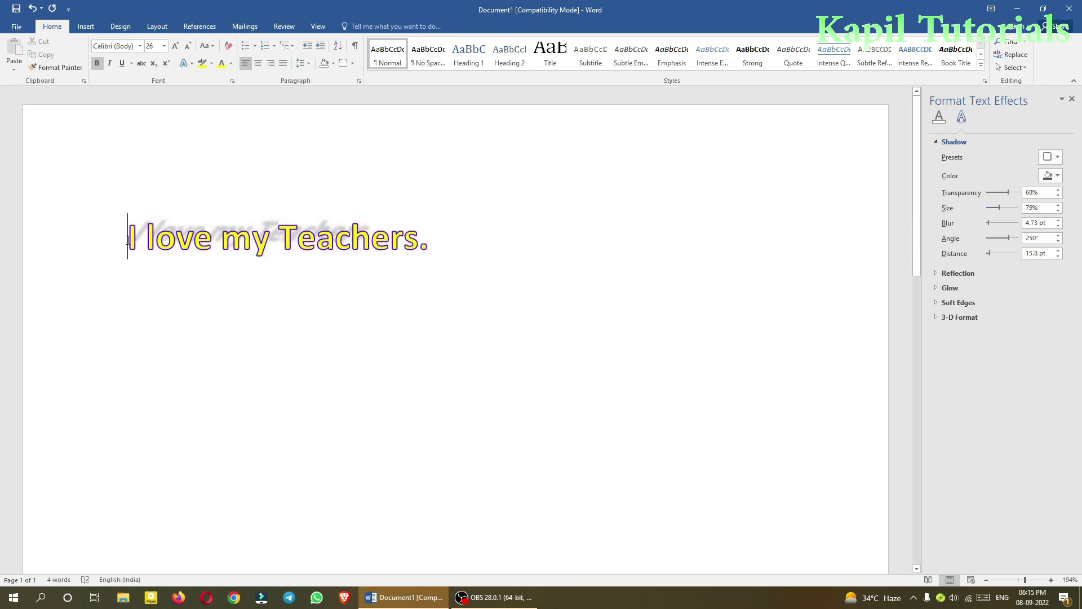
key(Tab)
key(Tab)
key(Tab)
key(Tab)
key(Tab)
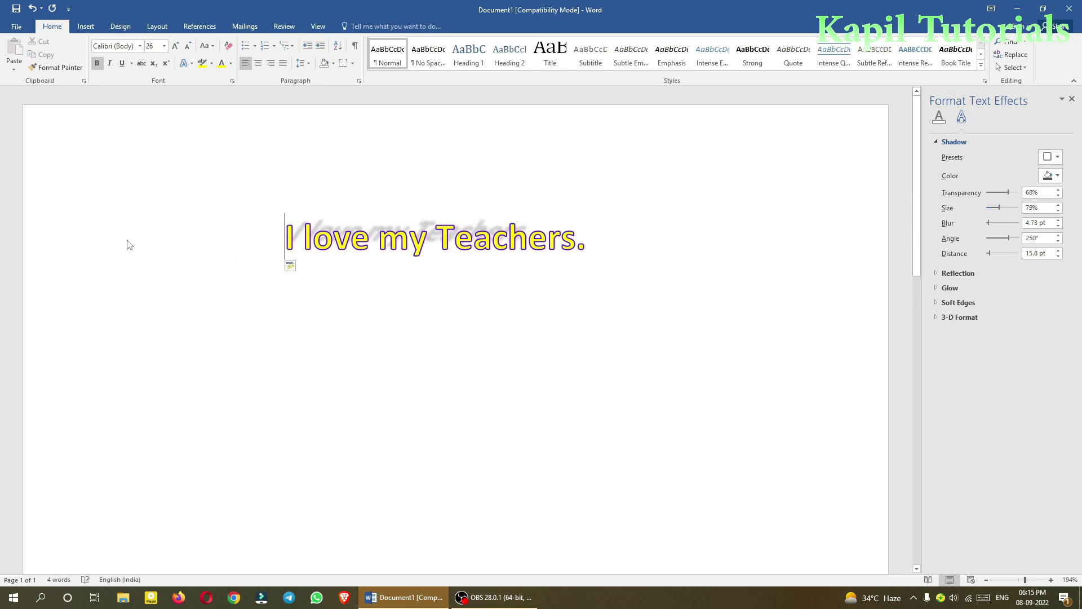
key(Tab)
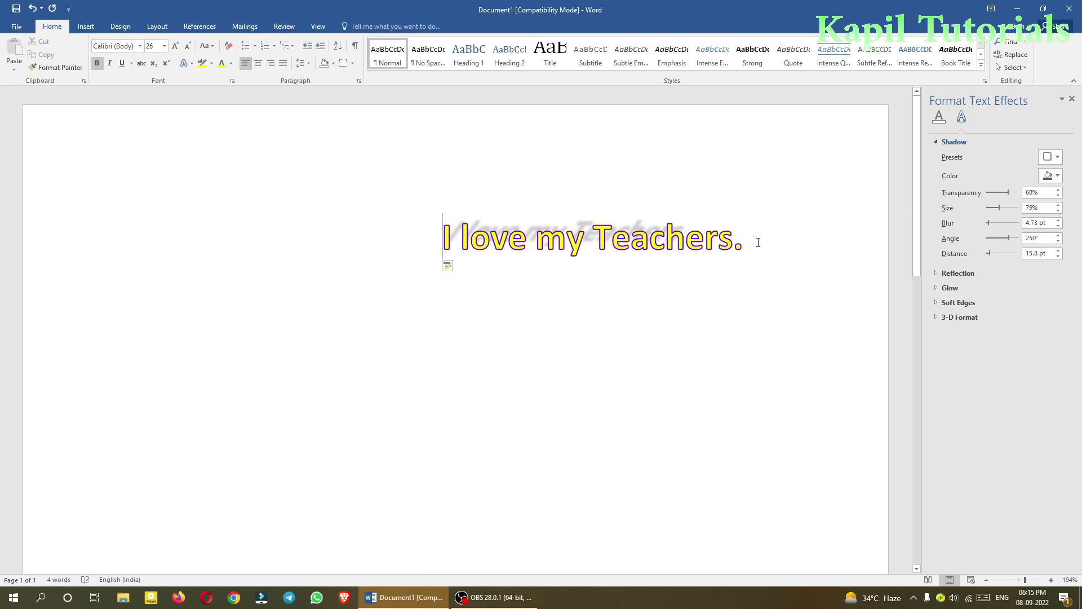
Step: Reselect the sentence and set its shadow's size to 103% and blur to 8 pt
drag(758, 242, 442, 248)
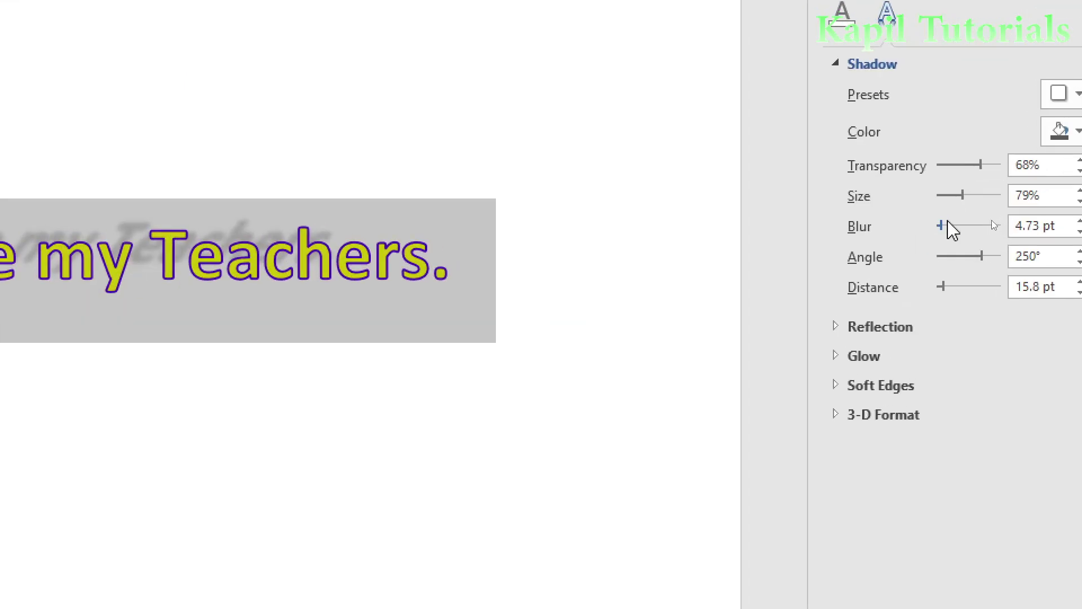
drag(932, 197, 904, 225)
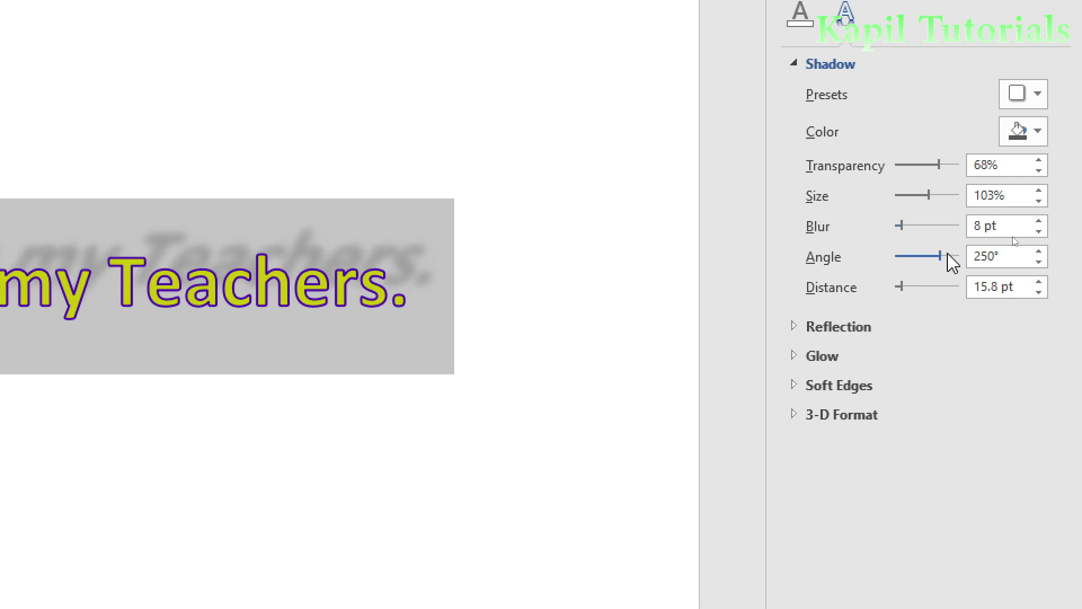
Step: Set the angle of the sentence's shadow to 275° and its distance to 16 pt
mouse_move(943, 257)
mouse_down()
mouse_move(874, 240)
mouse_move(940, 259)
mouse_up()
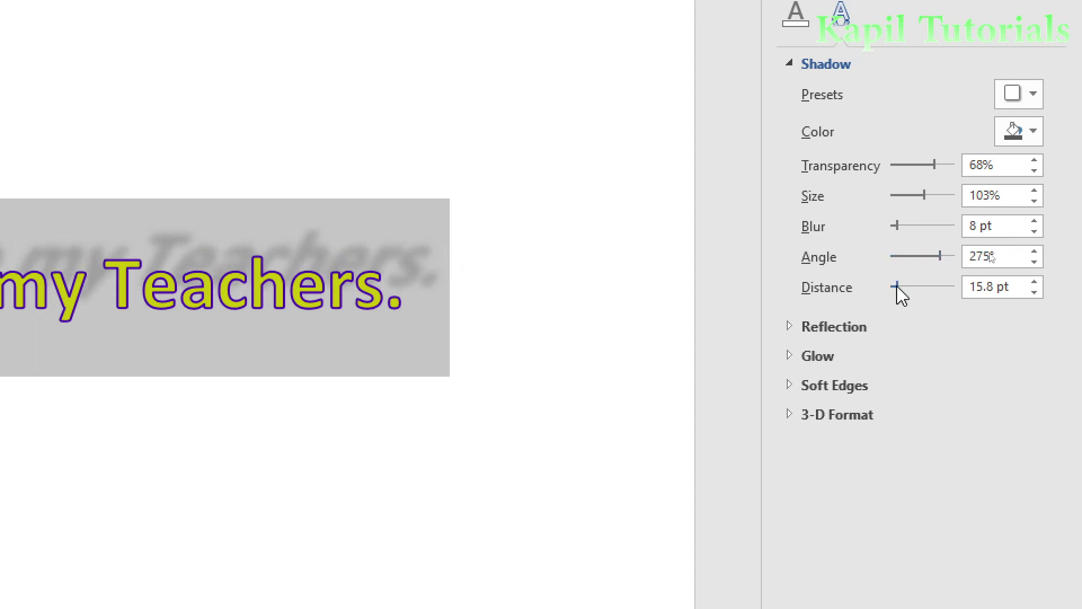
mouse_move(897, 288)
mouse_down()
mouse_move(924, 299)
mouse_move(901, 286)
mouse_up()
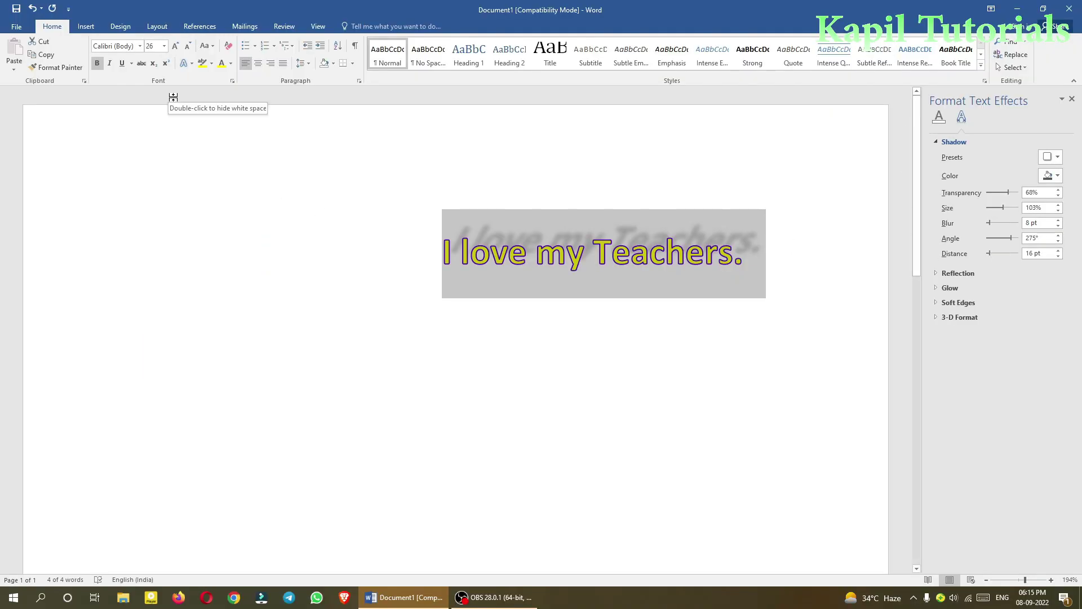
Step: Apply the middle variation in the third row of the reflection presets to the sentence
click(187, 64)
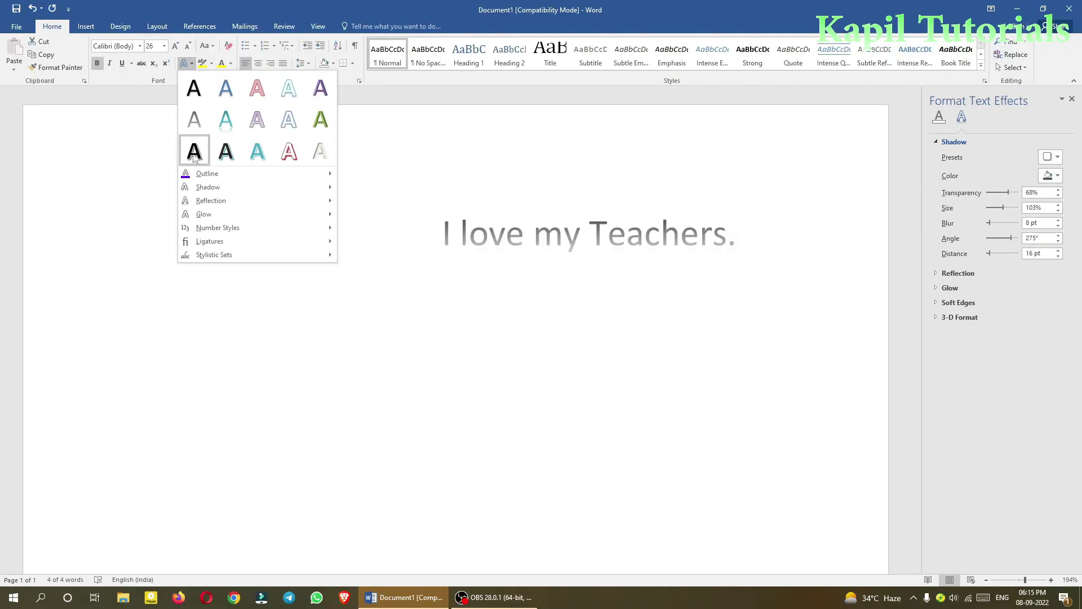
mouse_move(201, 203)
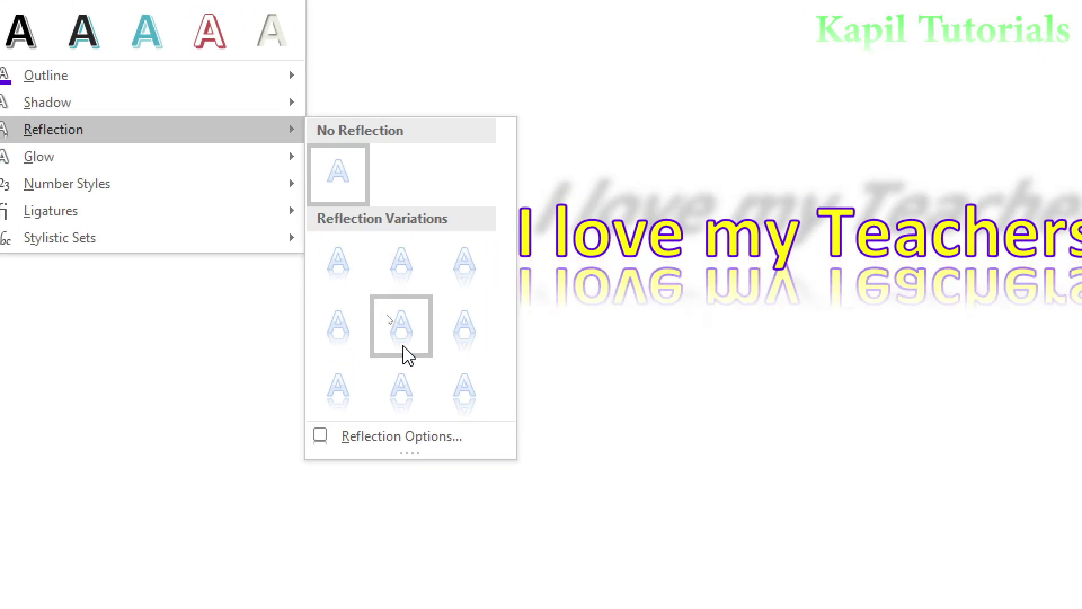
click(409, 398)
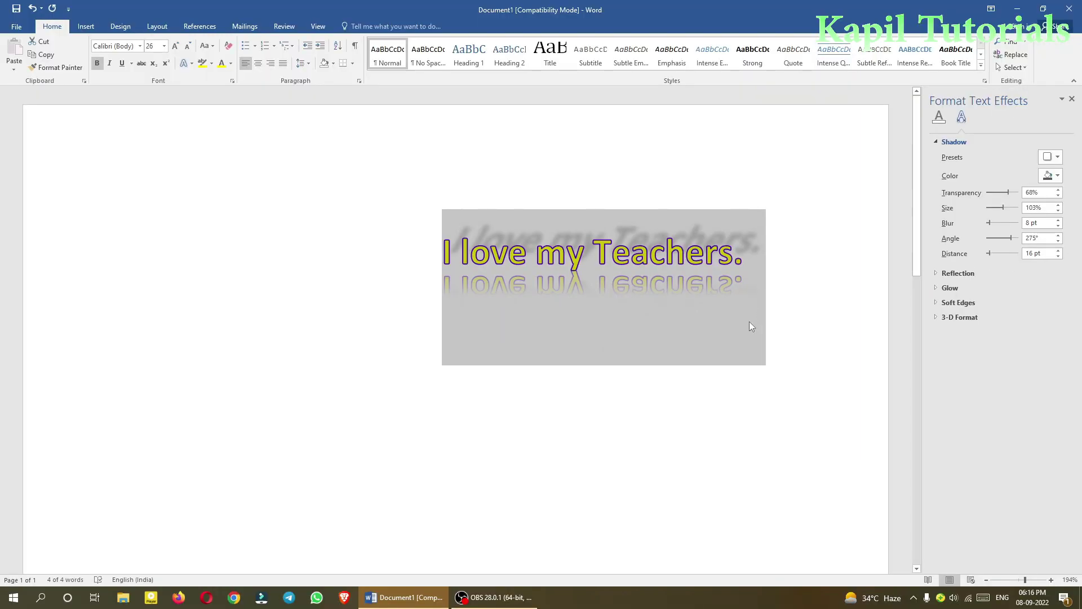
click(855, 387)
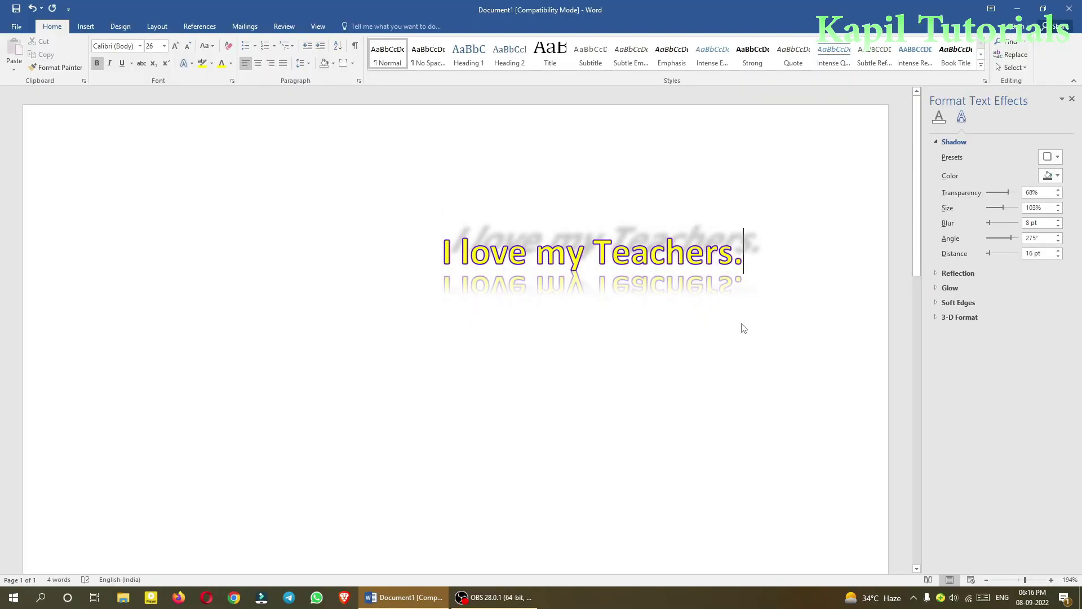
Step: Reselect the sentence, open its detailed reflection options and collapse the Shadow settings
drag(766, 253, 442, 250)
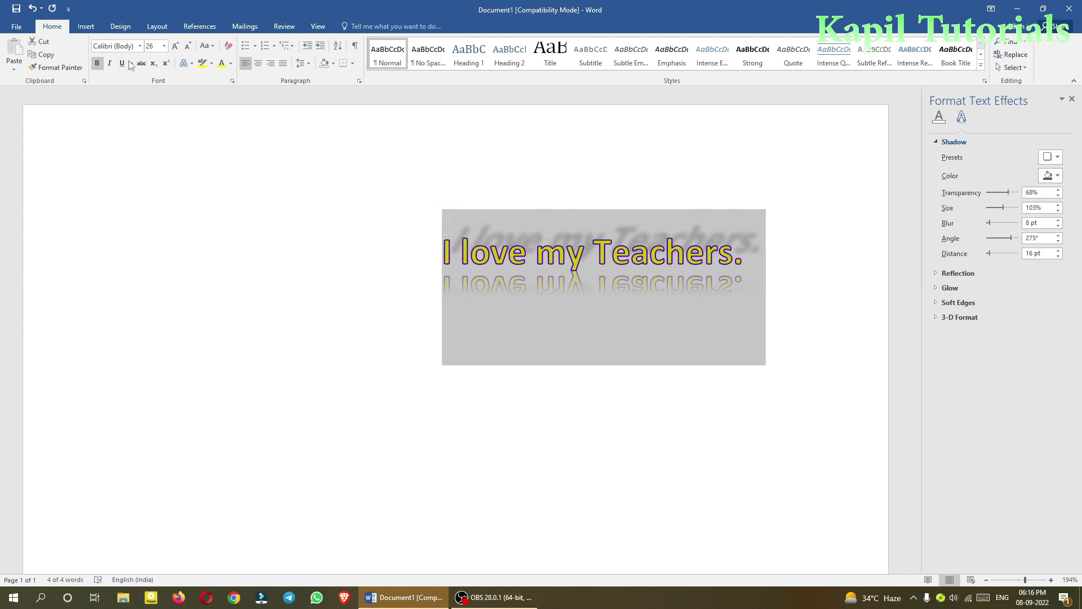
click(187, 63)
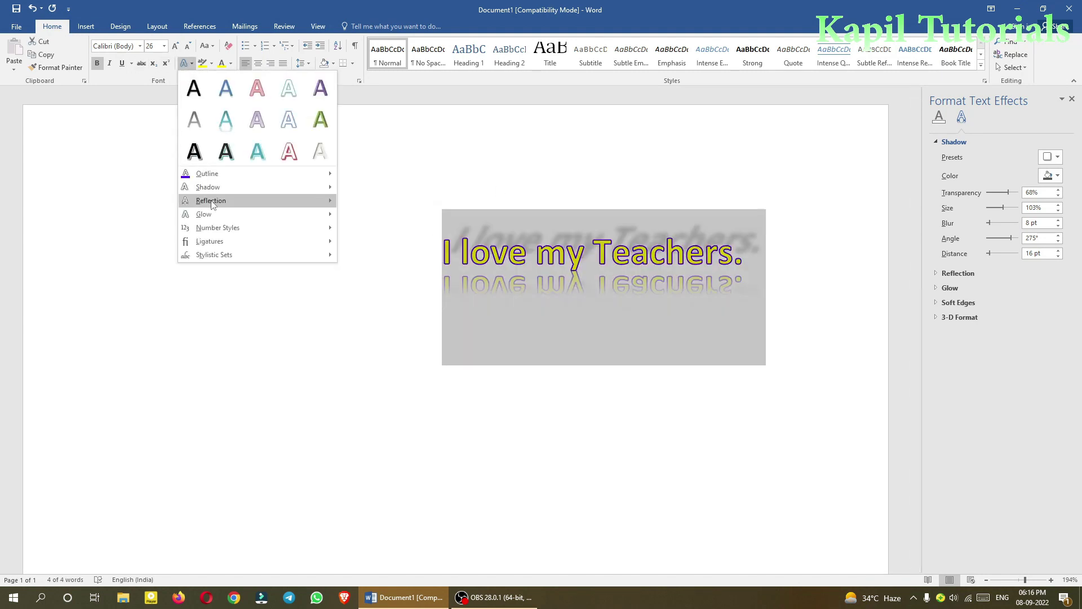
mouse_move(243, 201)
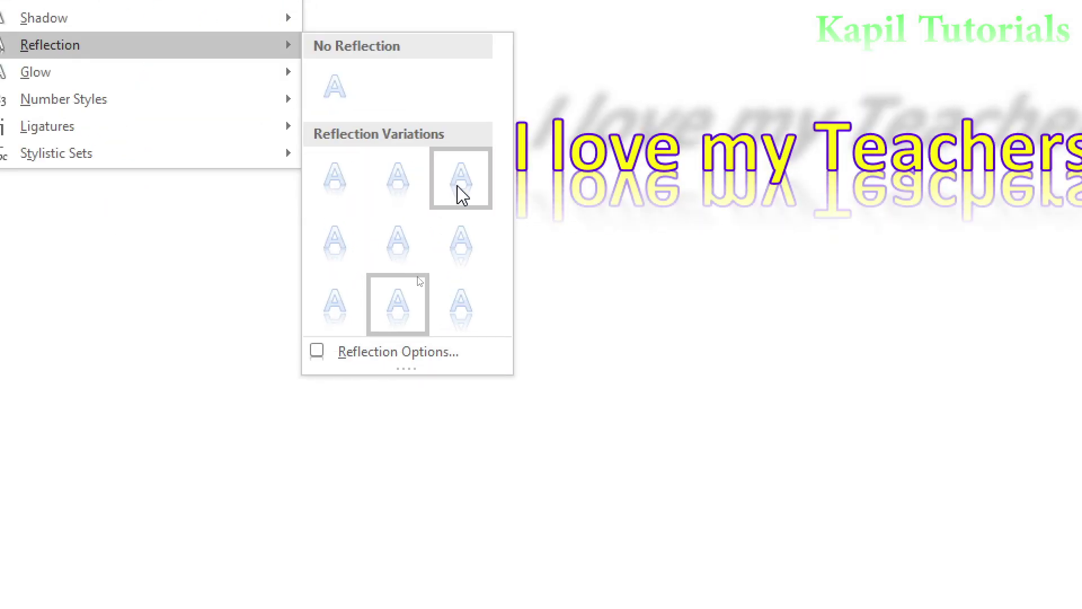
click(386, 353)
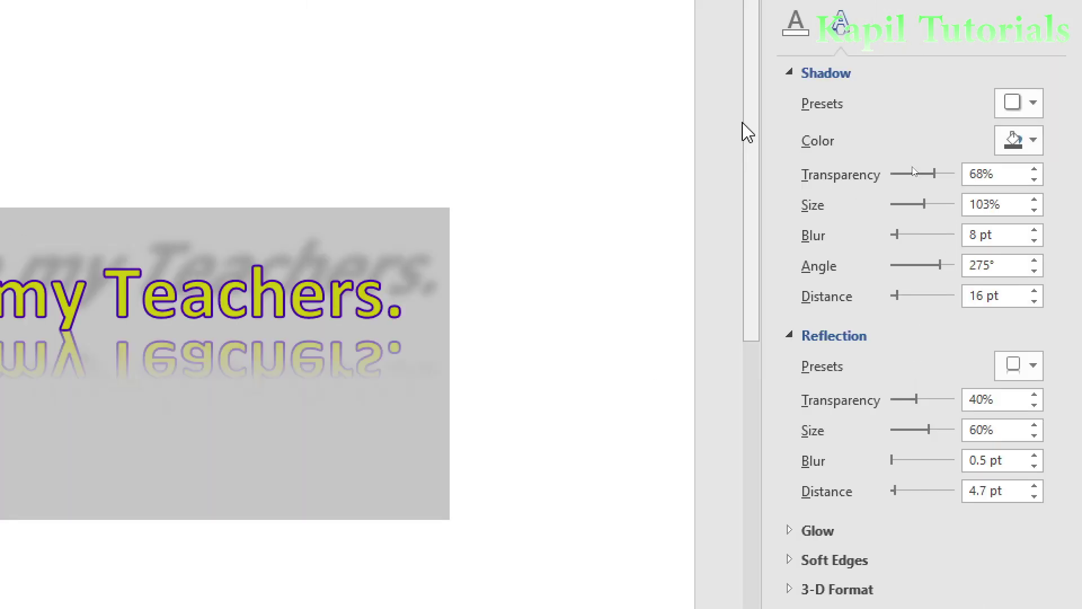
click(790, 72)
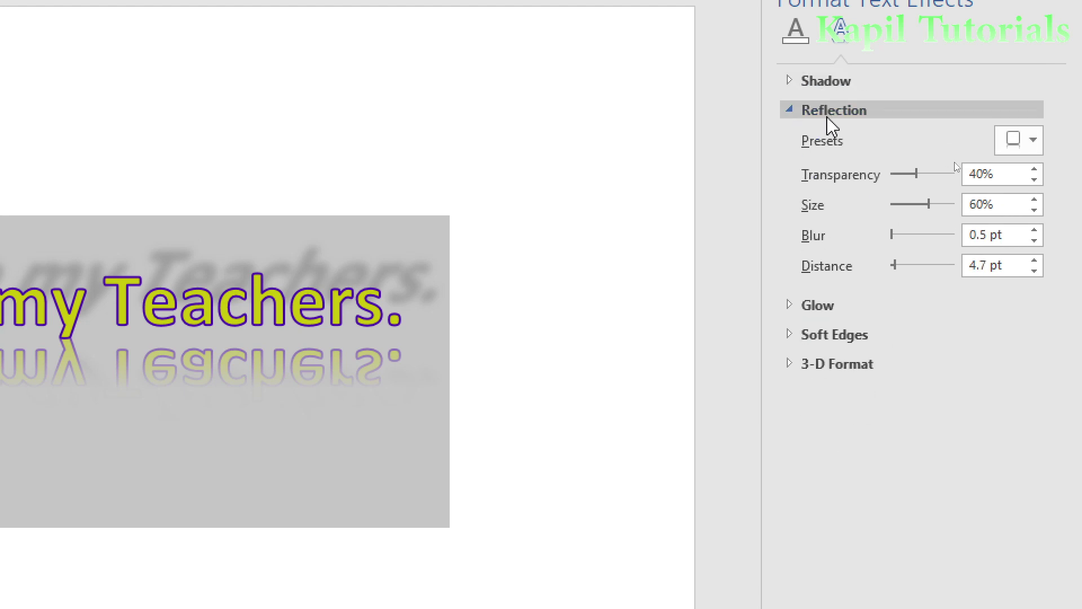
Step: Try the last reflection preset of the second row, and switch the sentence to the middle preset of that row
click(1019, 150)
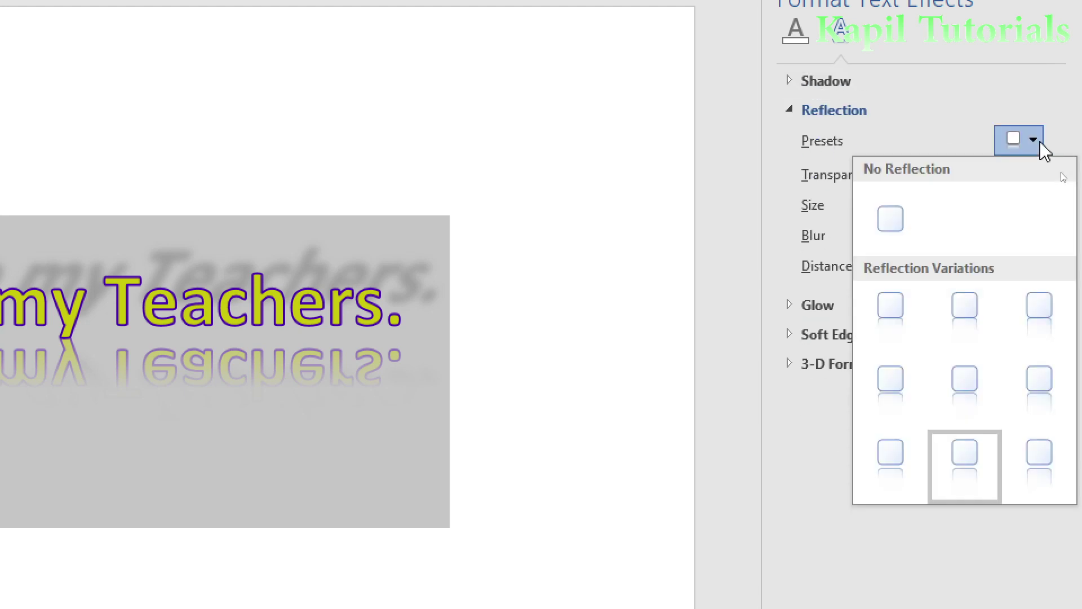
click(1041, 401)
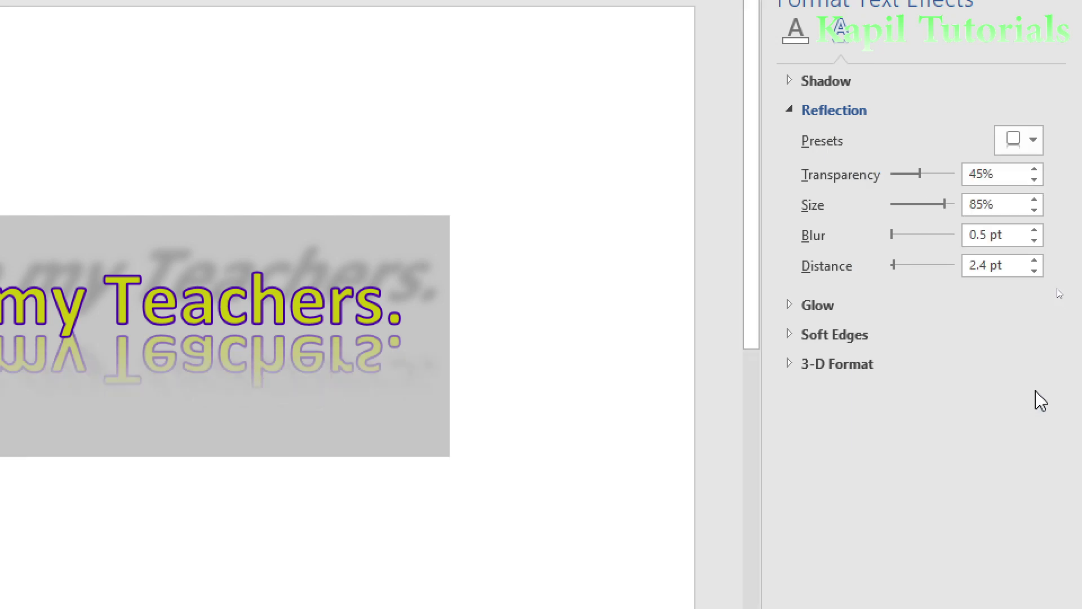
click(1034, 141)
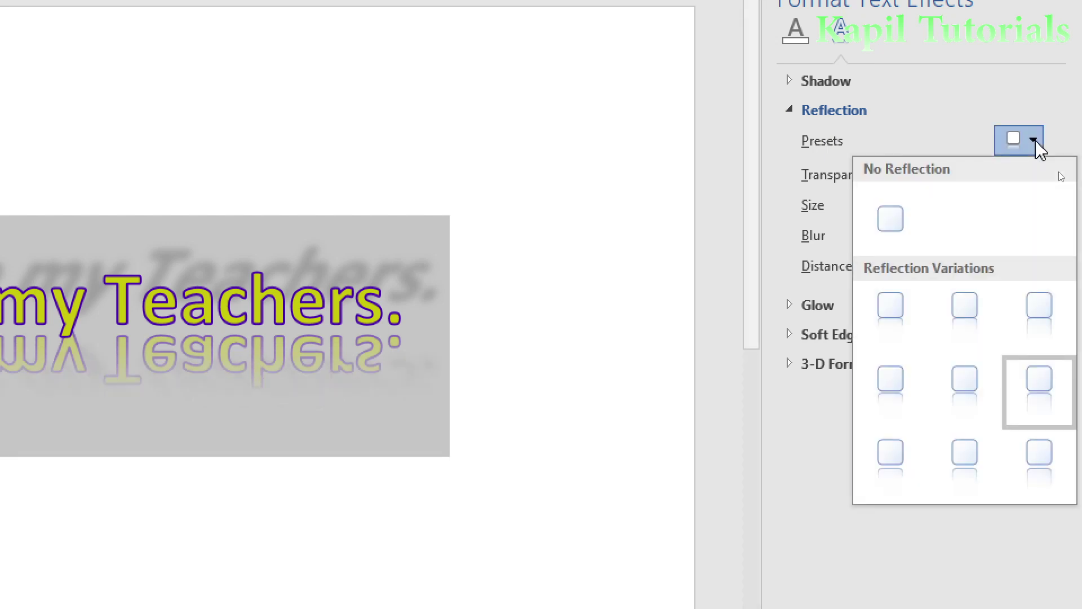
click(964, 385)
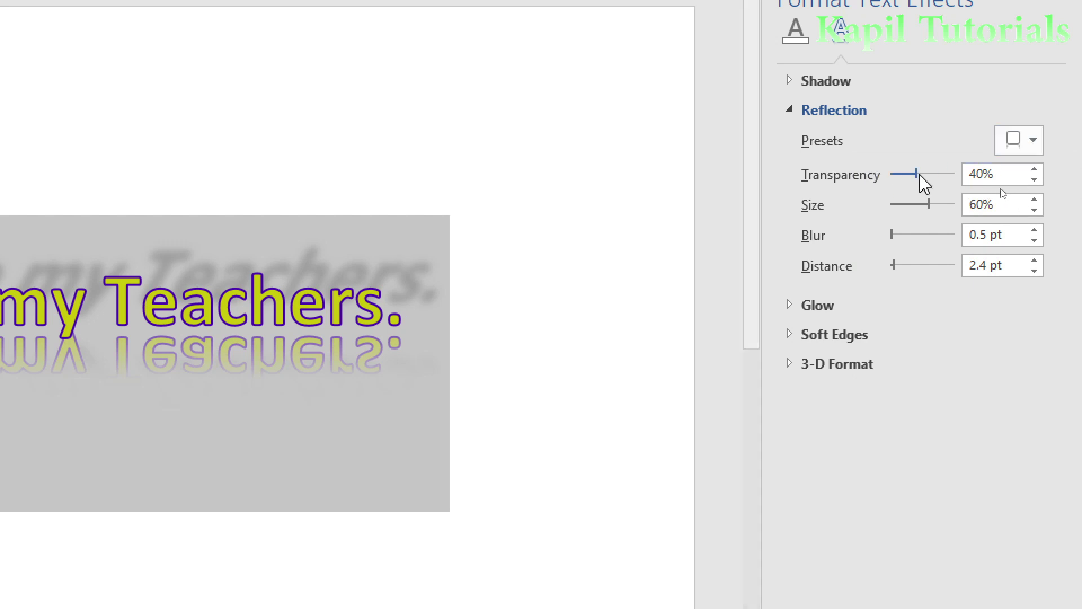
Step: Set the sentence's reflection to 79% transparency, 32% size, 3 pt blur and 8 pt distance
drag(920, 175, 941, 175)
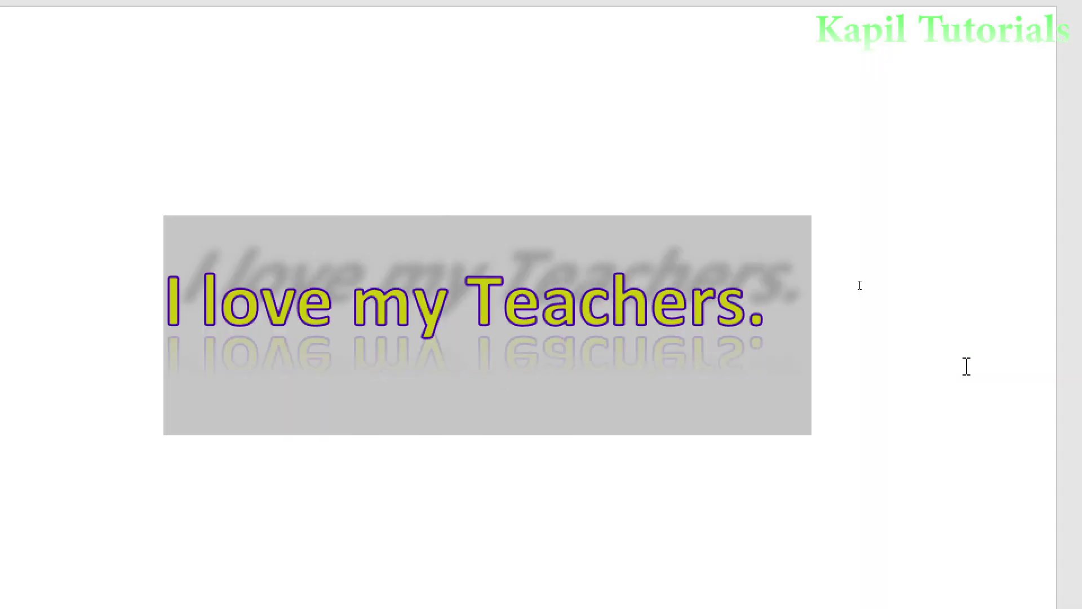
click(776, 343)
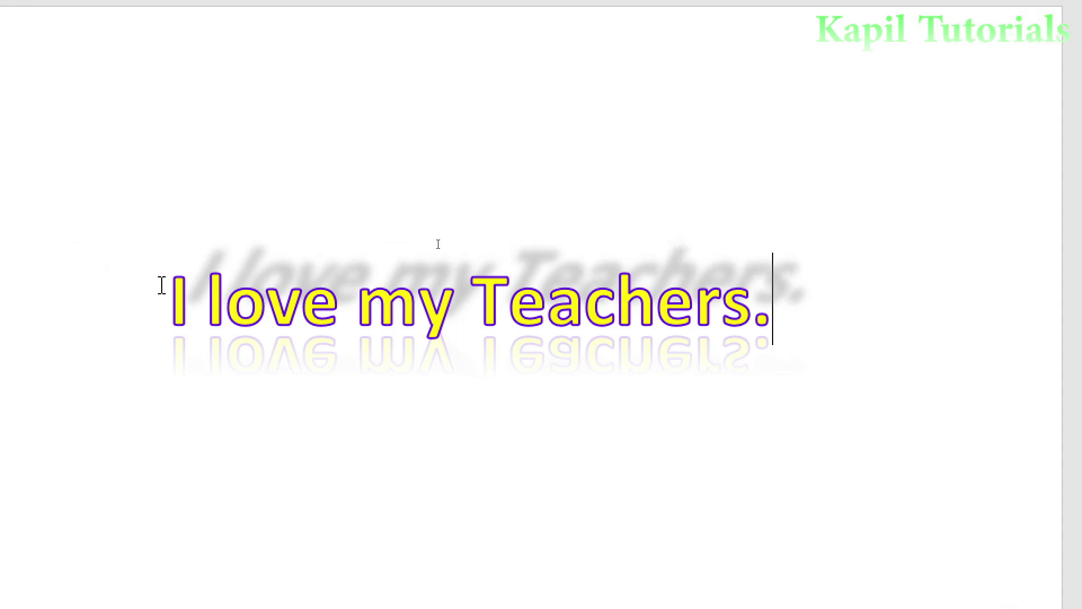
drag(20, 285, 97, 283)
drag(241, 284, 792, 298)
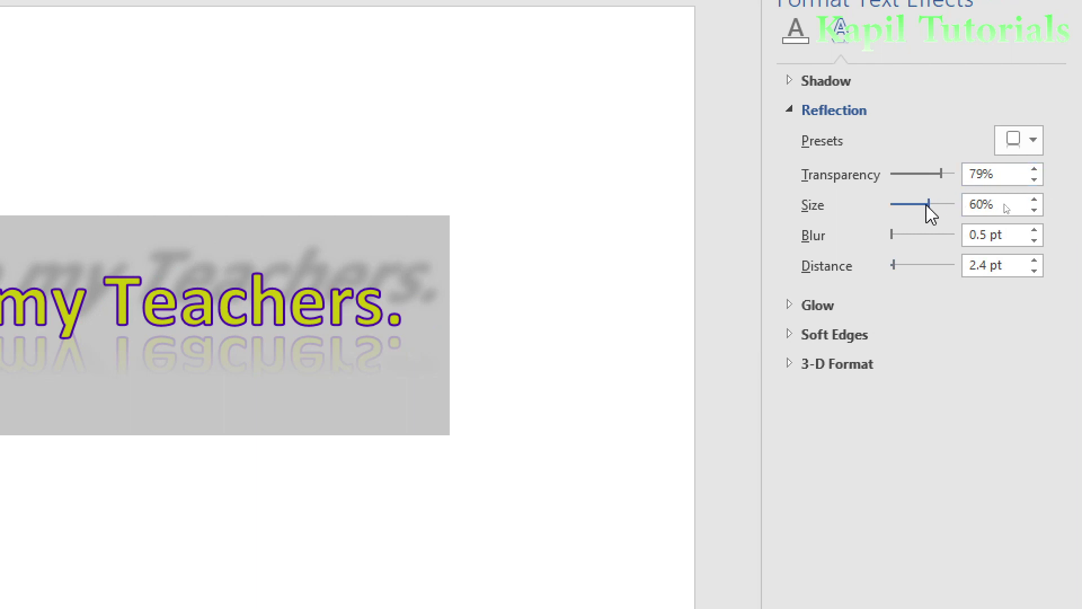
mouse_move(927, 205)
mouse_down()
mouse_move(907, 205)
mouse_move(949, 206)
mouse_move(900, 204)
mouse_move(924, 205)
mouse_move(912, 205)
mouse_up()
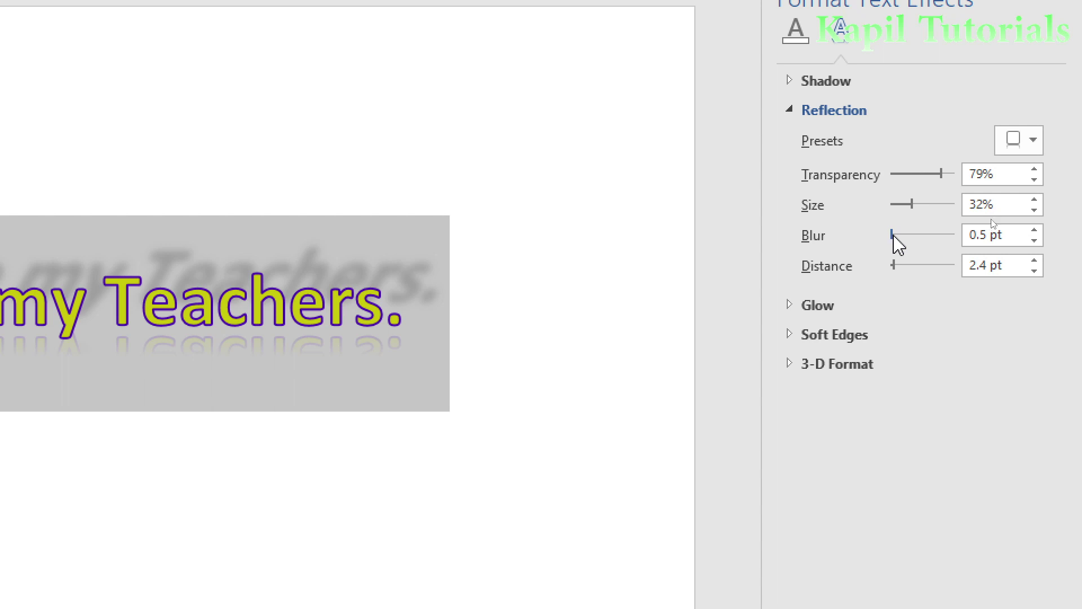
drag(894, 236, 900, 268)
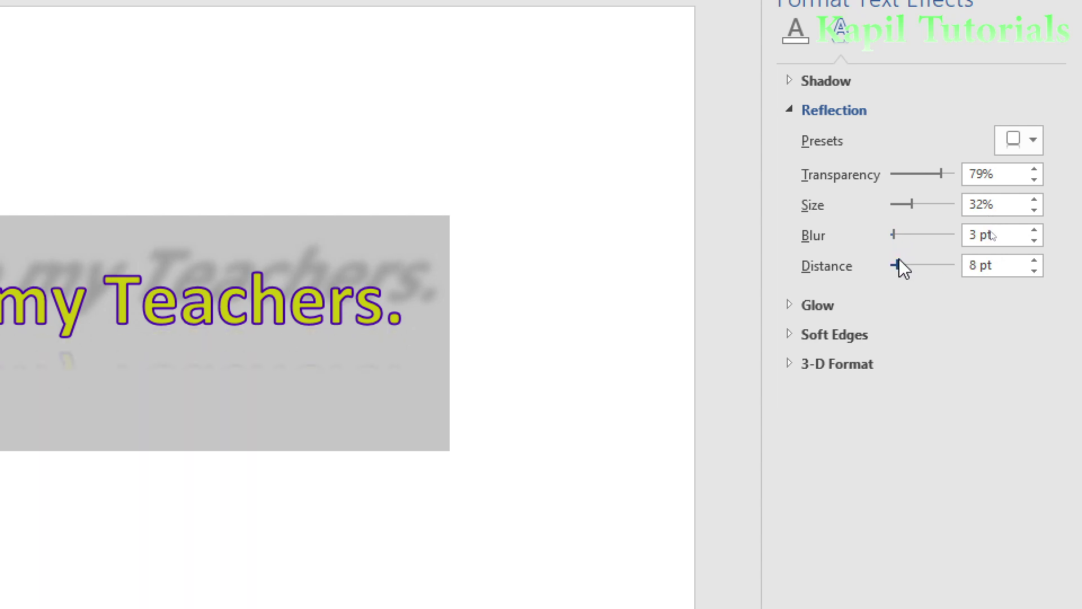
click(594, 314)
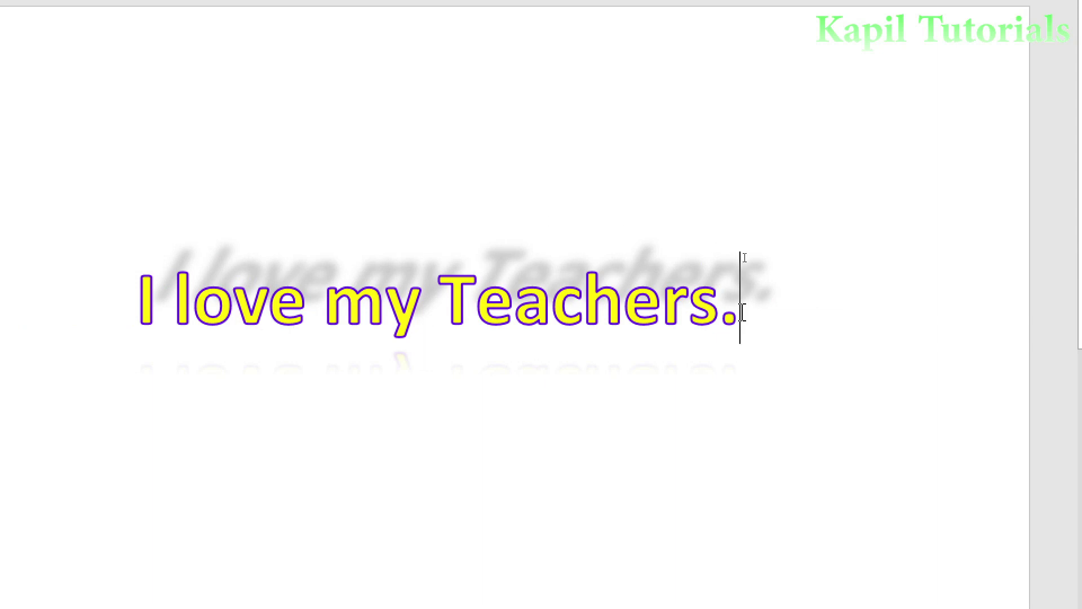
Step: Reselect the sentence, set its reflection's transparency to 55% and size to 62%, and collapse the Reflection settings
drag(758, 313, 113, 280)
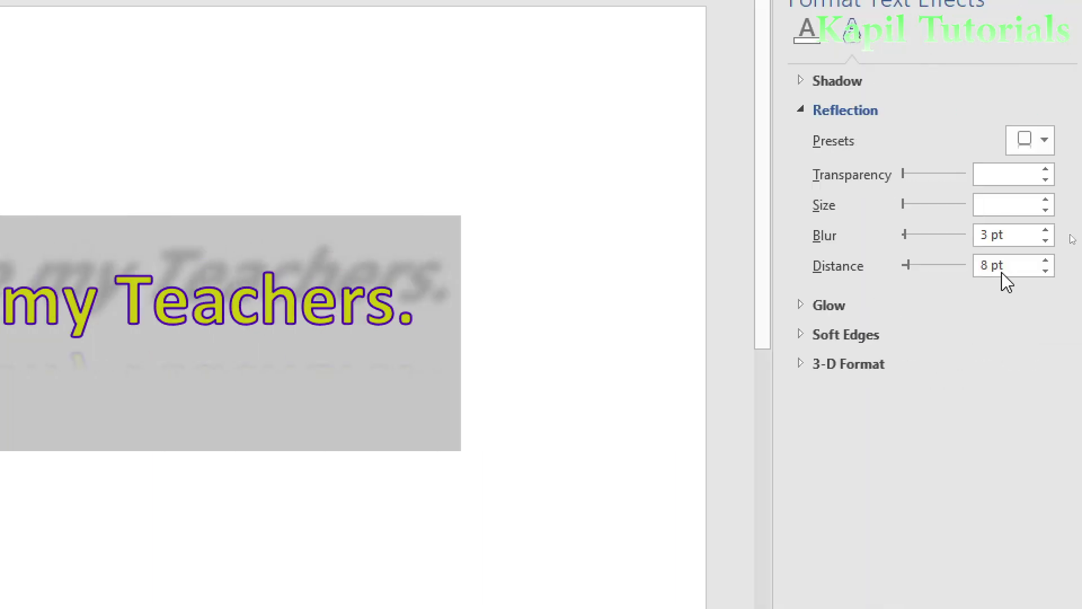
drag(892, 207, 932, 223)
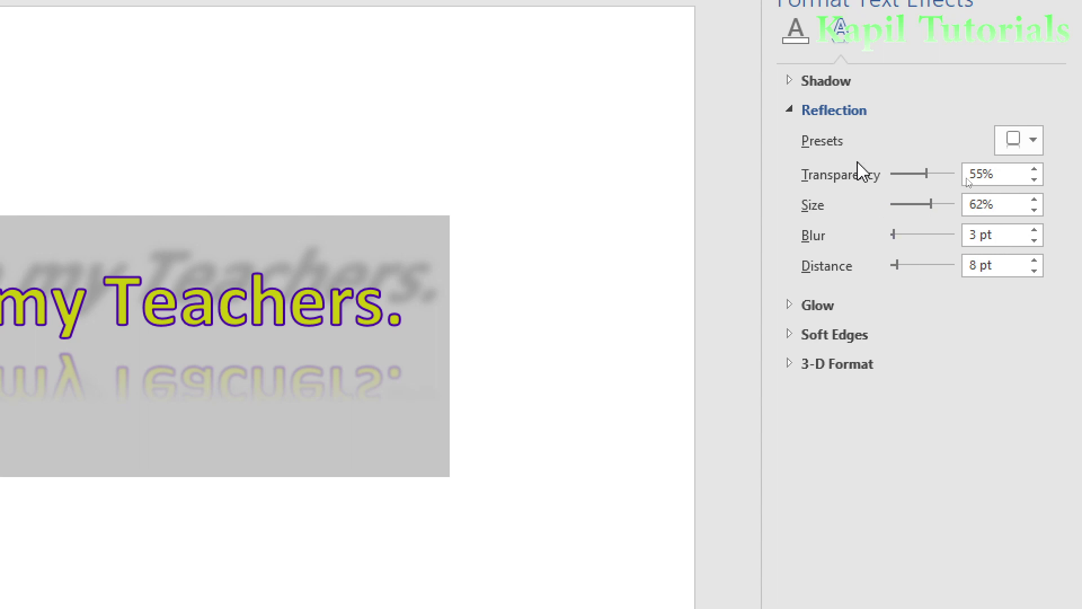
click(789, 110)
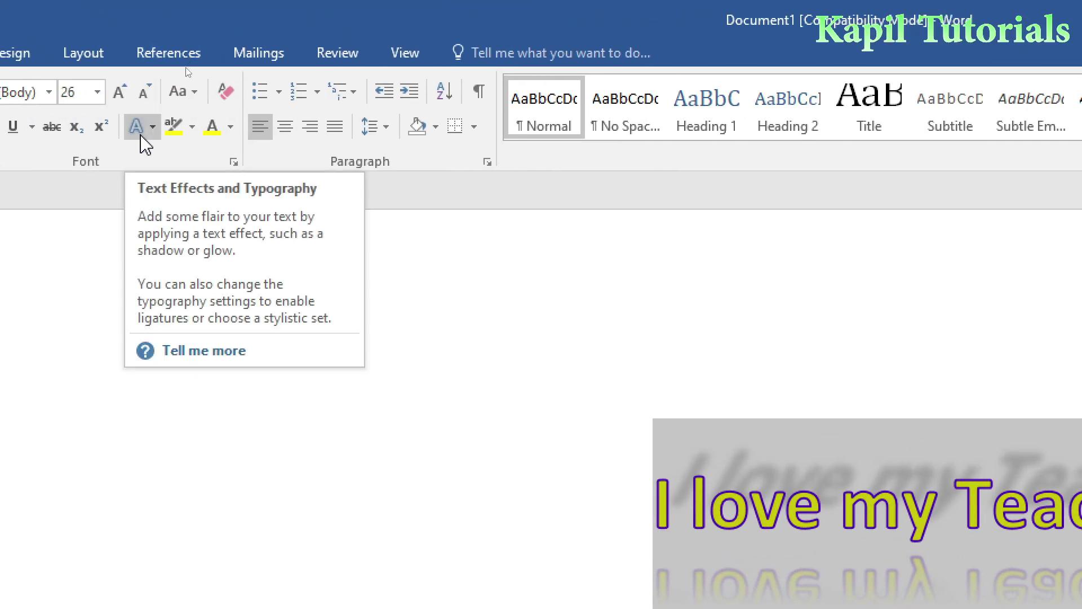
Step: Apply the largest red glow variation to the sentence and deselect the text
click(146, 144)
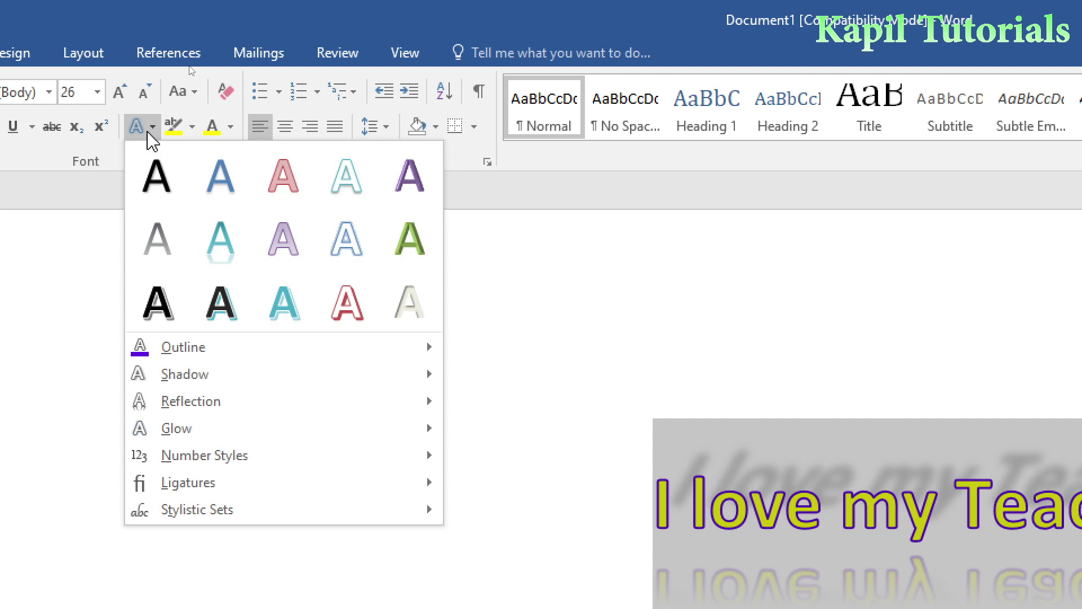
mouse_move(180, 430)
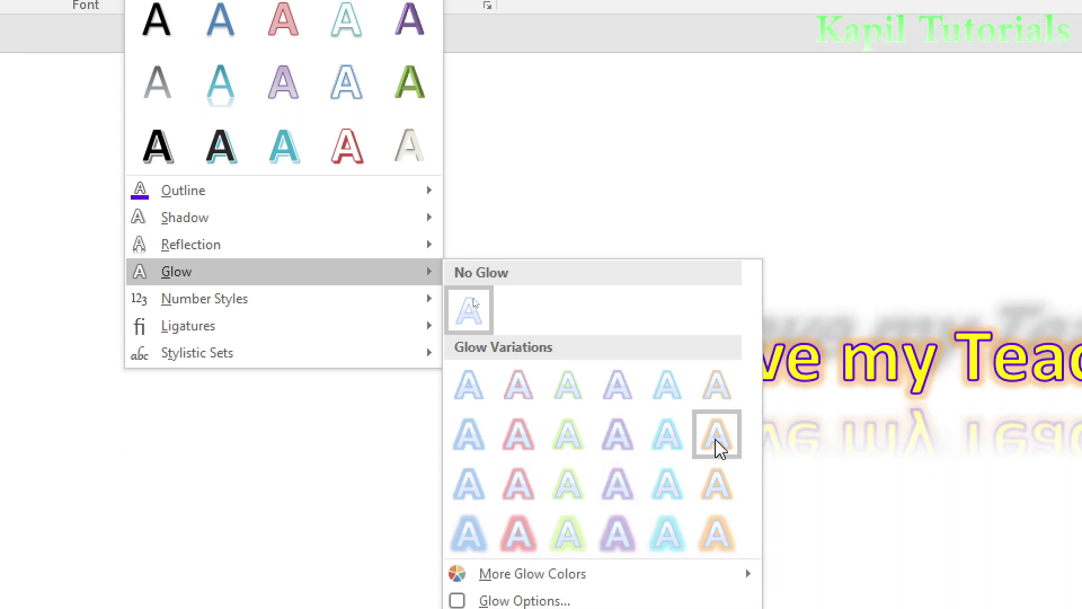
click(517, 532)
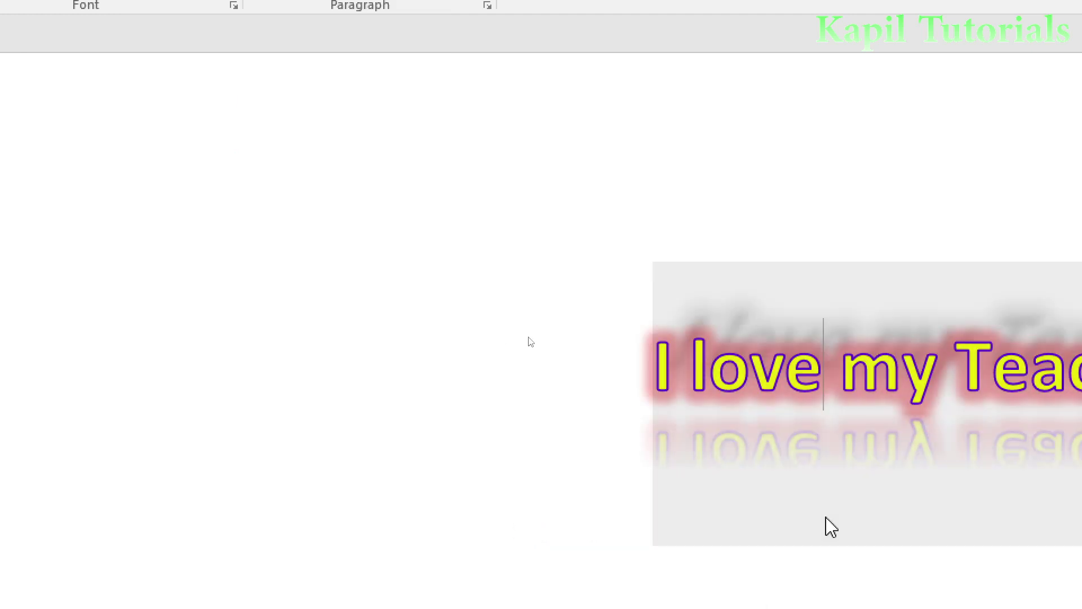
click(826, 524)
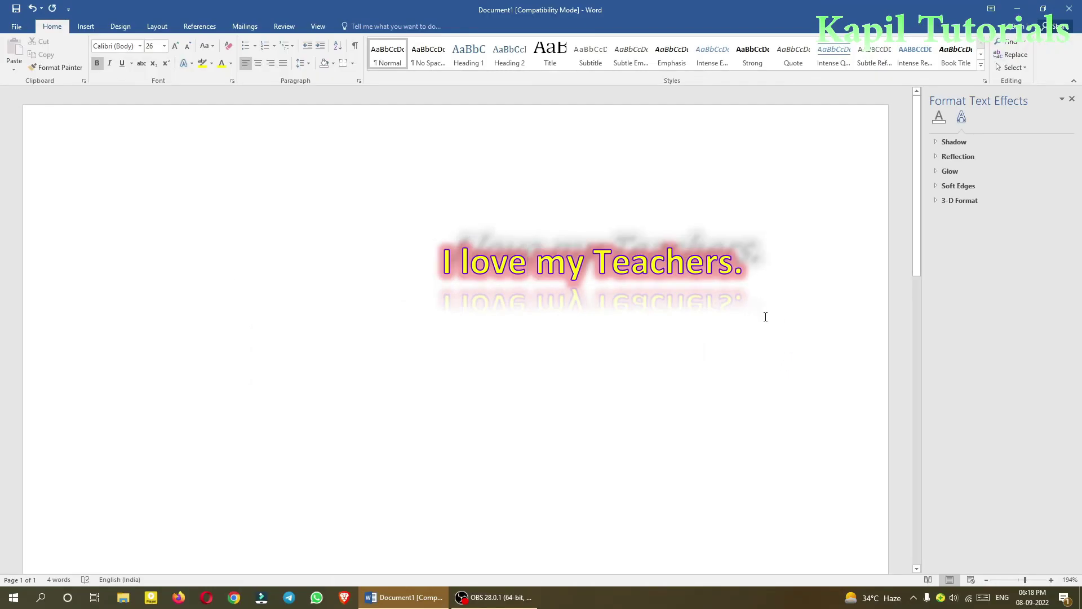
Step: Restyle the whole sentence with the text effect preset that has a white fill, red outline and hard red shadow
drag(443, 263, 765, 263)
click(187, 64)
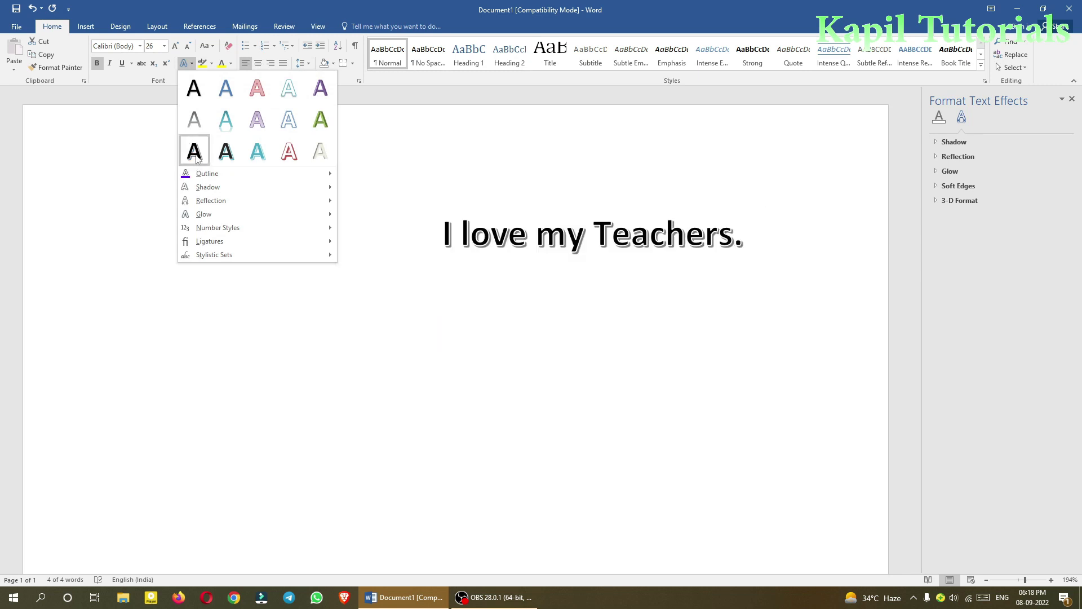
click(287, 158)
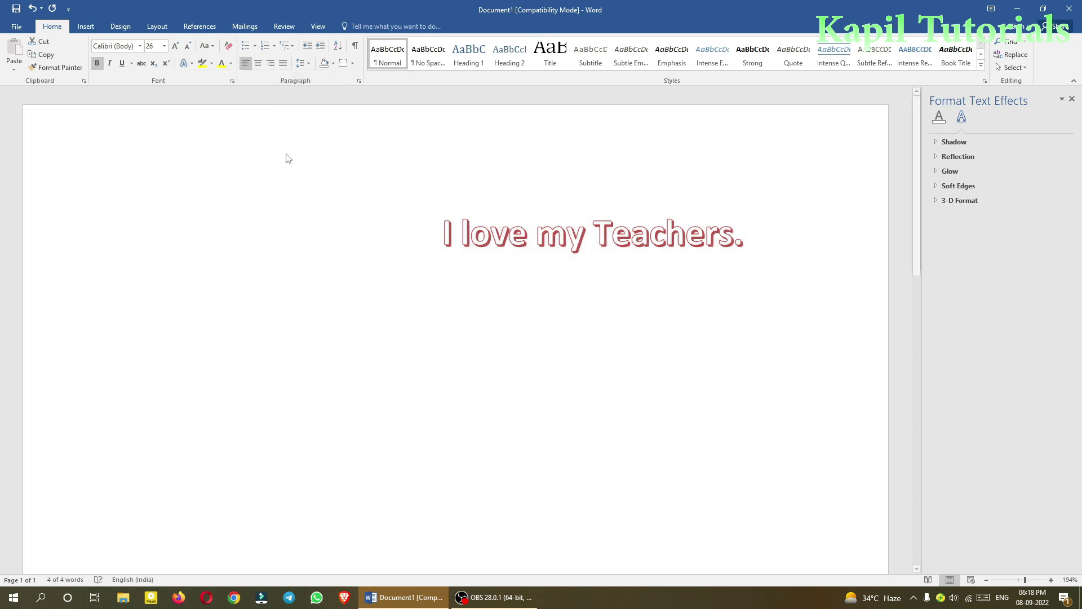
click(665, 312)
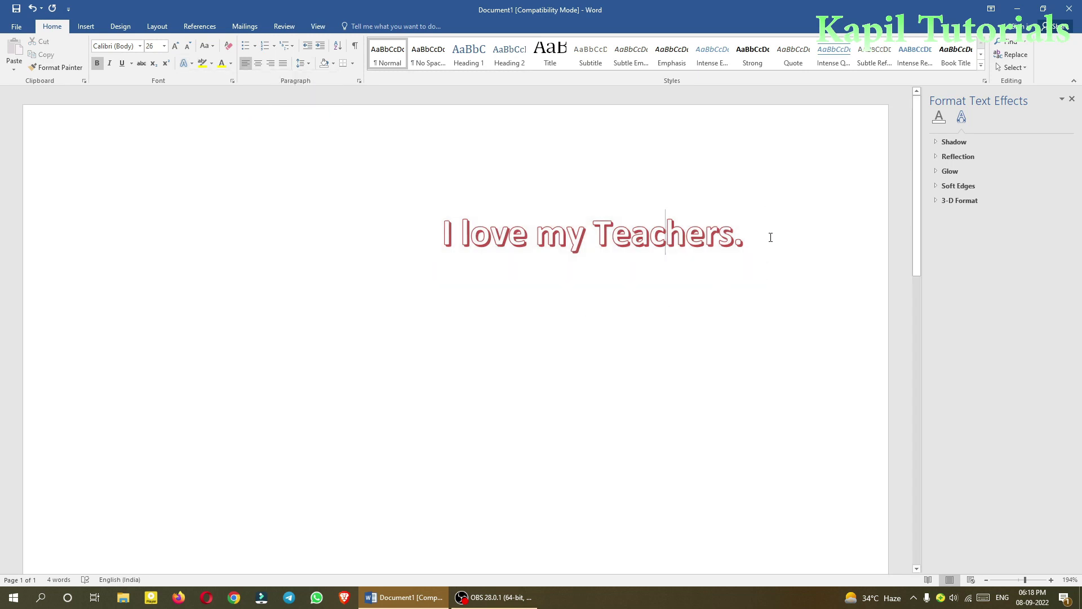
Step: Select the whole sentence "I love my Teachers." and change its glow to standard yellow
drag(770, 237, 392, 224)
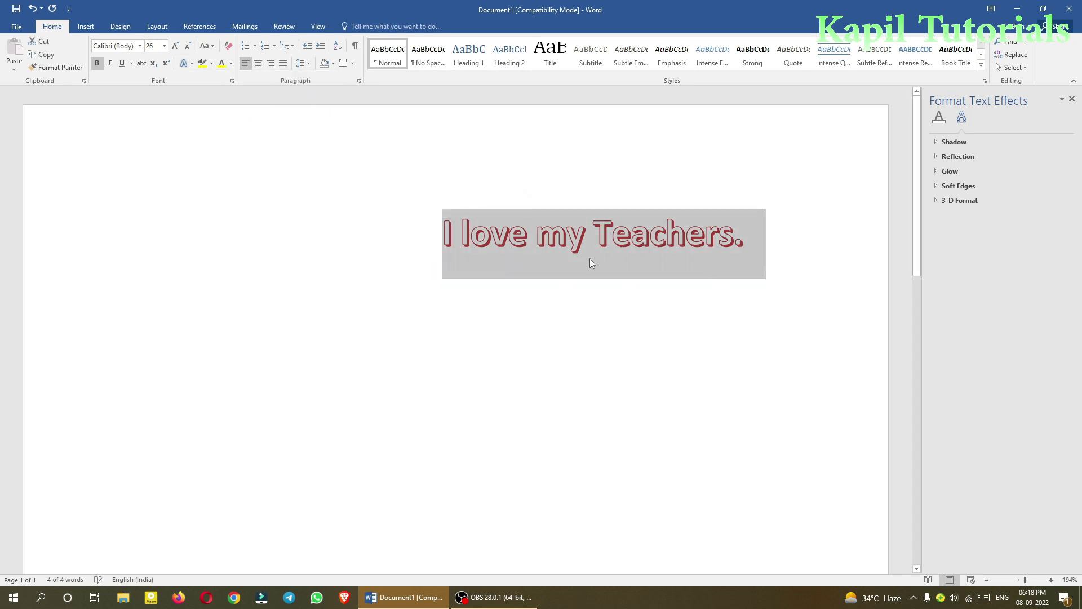
click(185, 63)
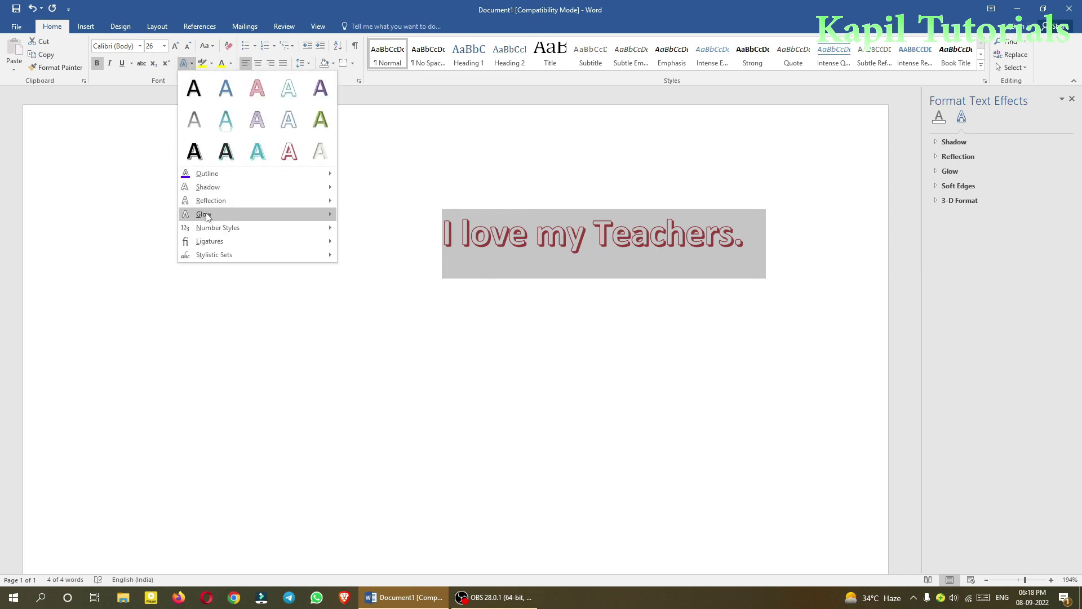
mouse_move(207, 217)
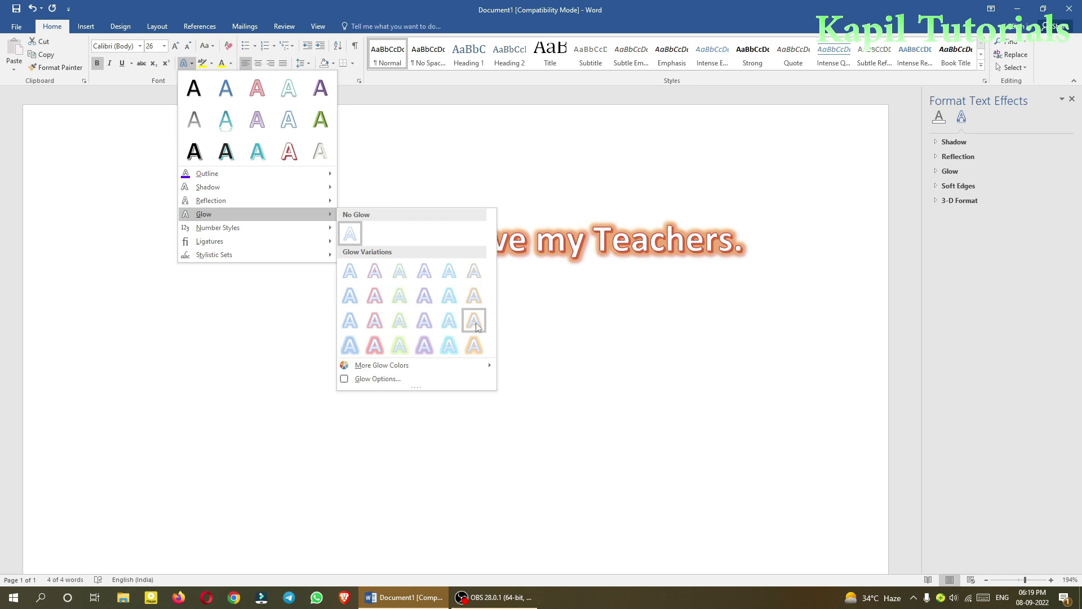
mouse_move(438, 366)
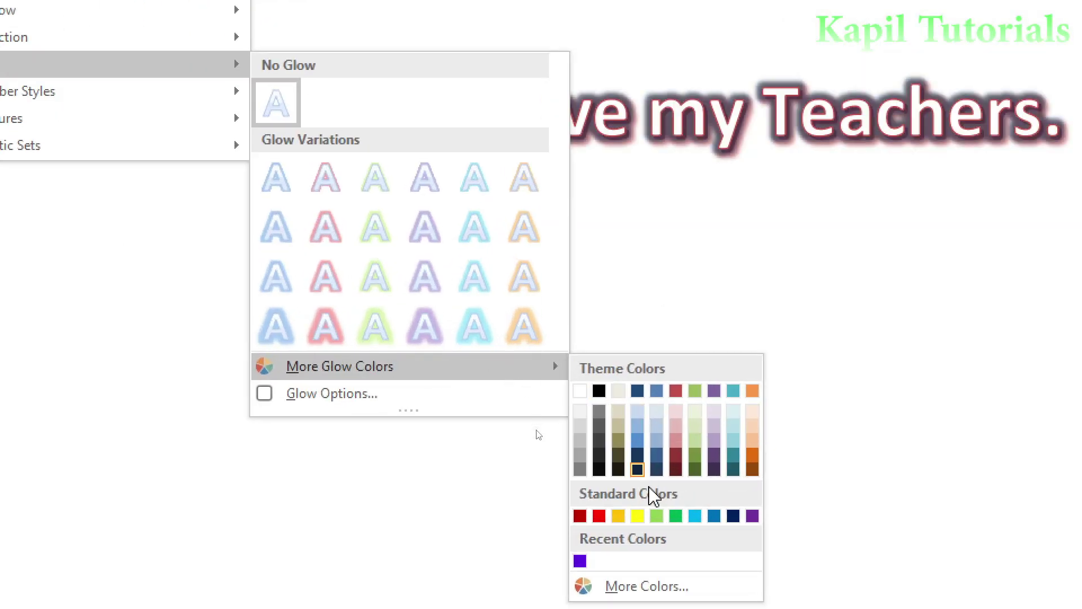
click(637, 517)
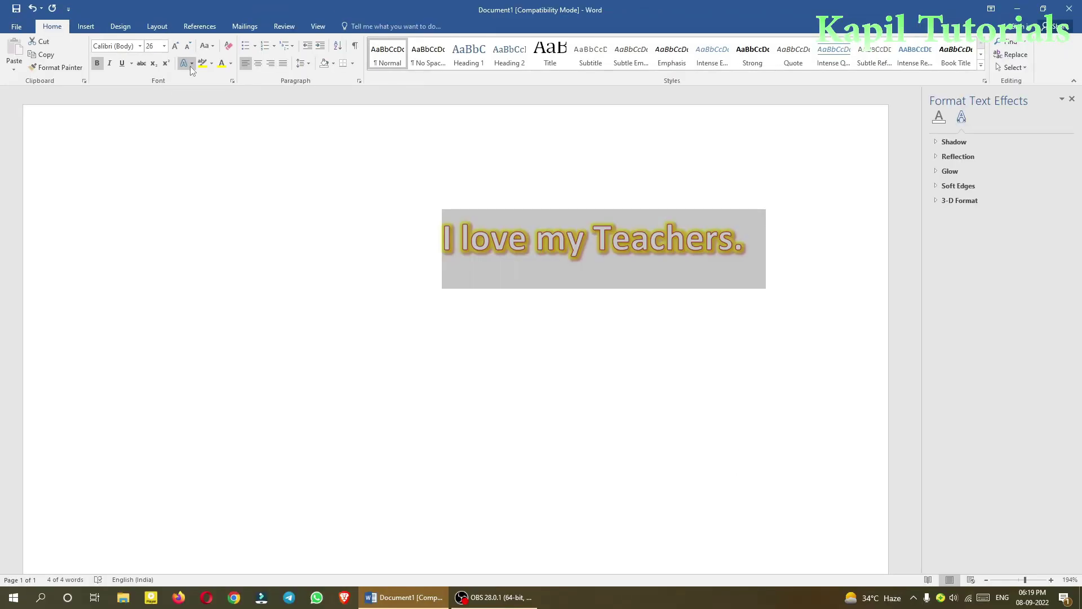
Step: Open the glow options, apply the 11 pt aqua glow preset to the sentence, and increase the glow size to 51 pt
click(236, 69)
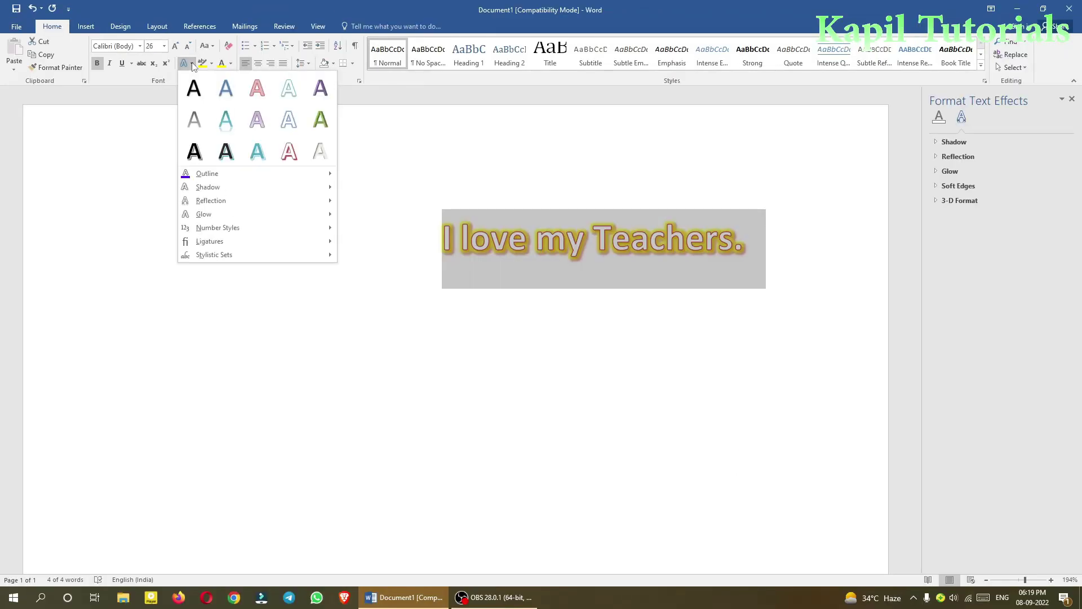
mouse_move(204, 214)
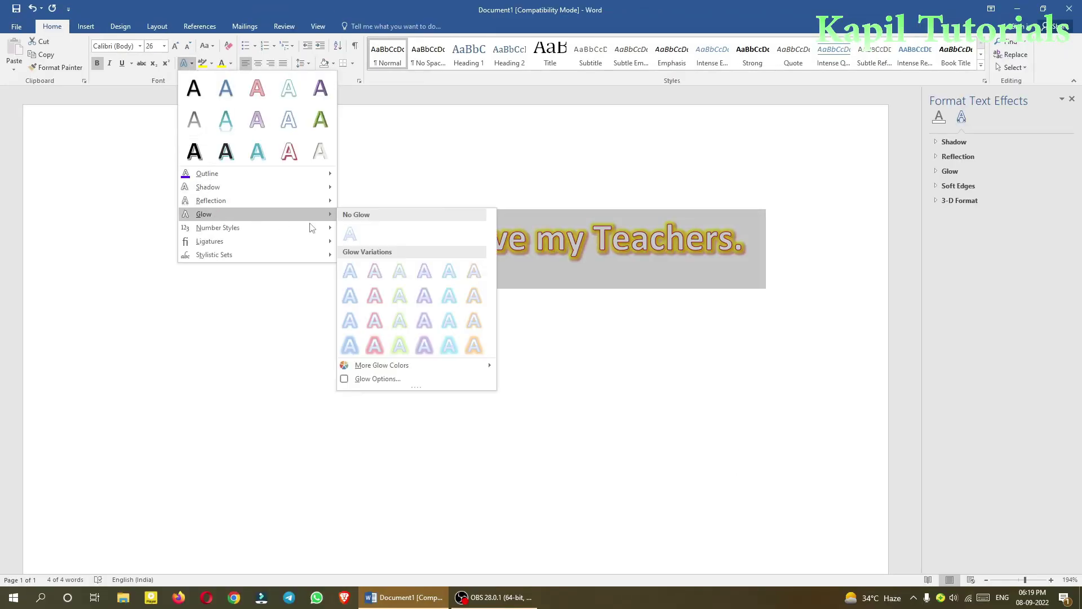
click(376, 379)
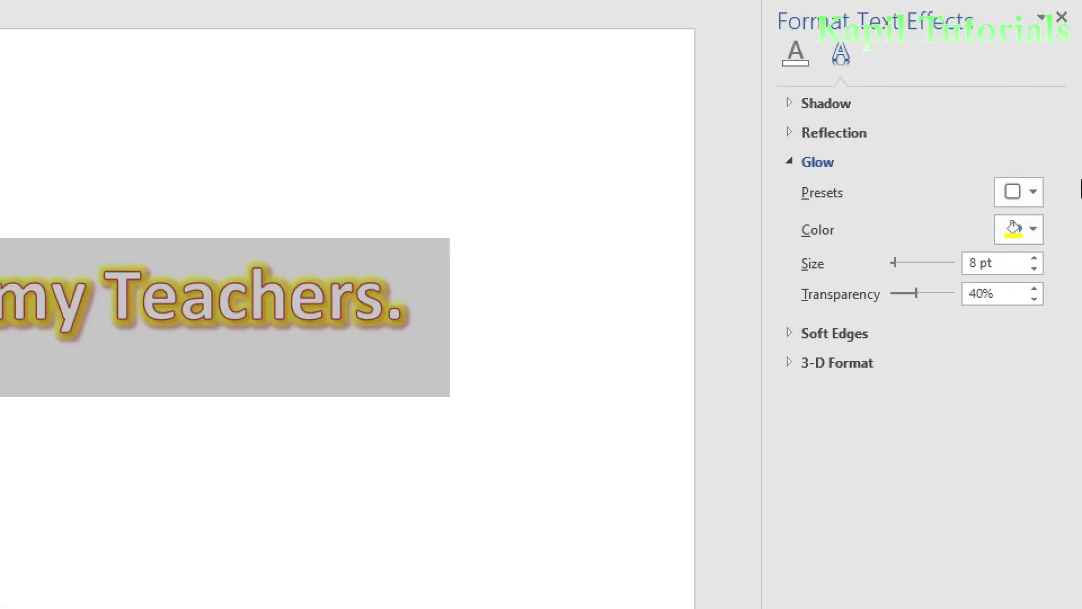
click(1033, 191)
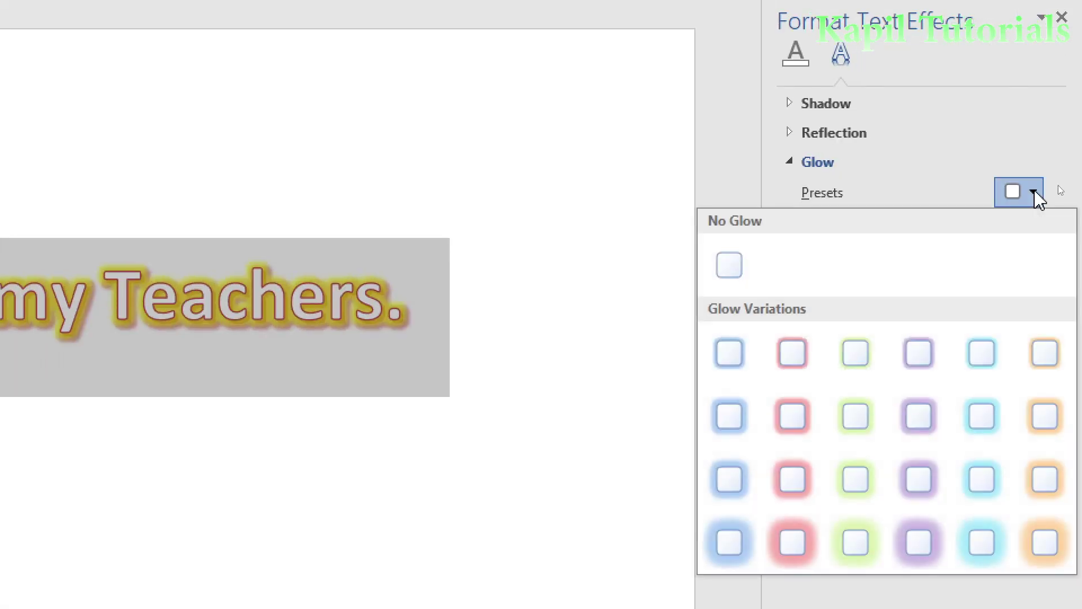
click(980, 490)
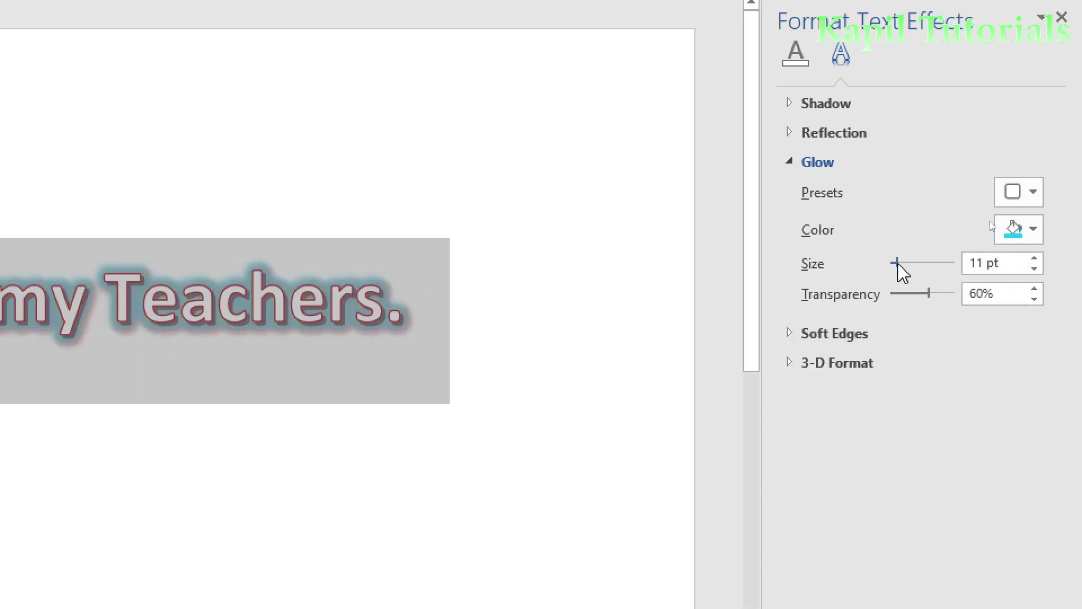
mouse_move(896, 262)
mouse_down()
mouse_move(928, 262)
mouse_move(911, 262)
mouse_up()
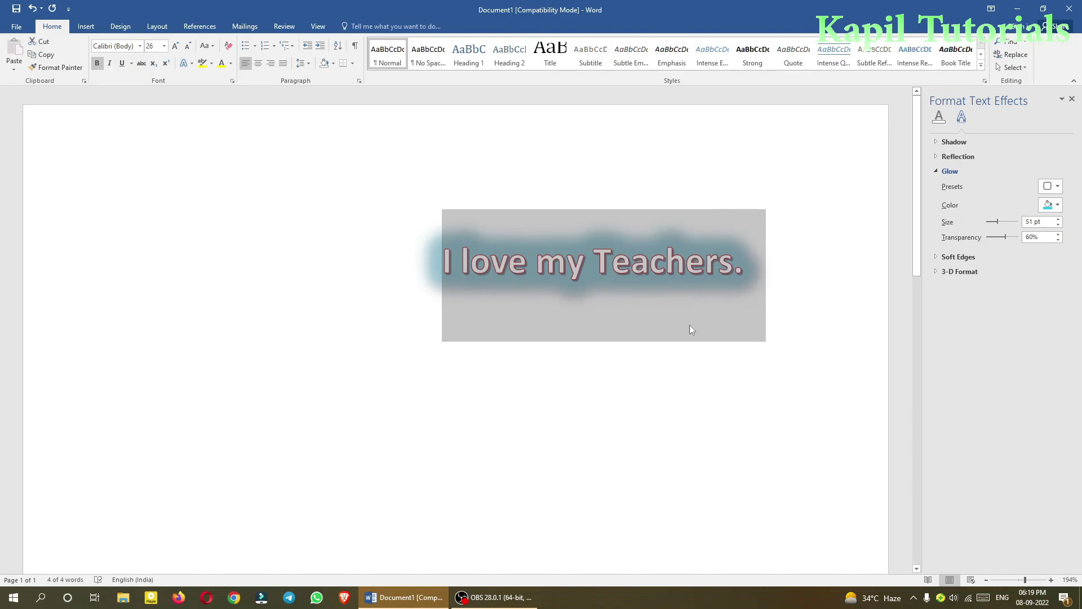
Step: Reselect the whole sentence, set its glow transparency to 74%, and deselect the text
click(678, 337)
key(ctrl+a)
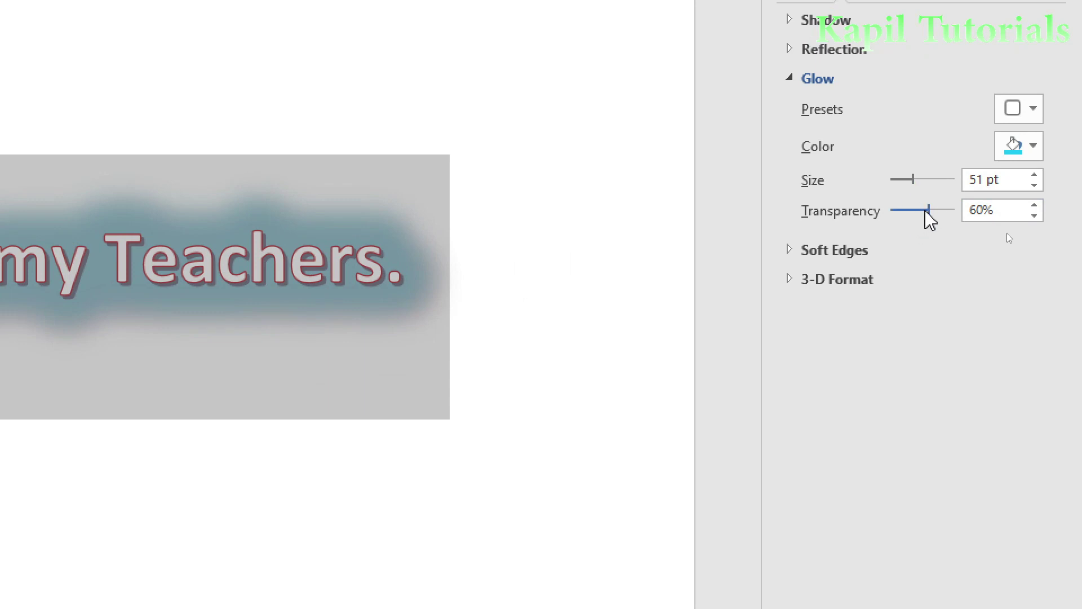
mouse_move(925, 210)
mouse_down()
mouse_move(899, 210)
mouse_move(939, 211)
mouse_move(885, 209)
mouse_move(935, 216)
mouse_up()
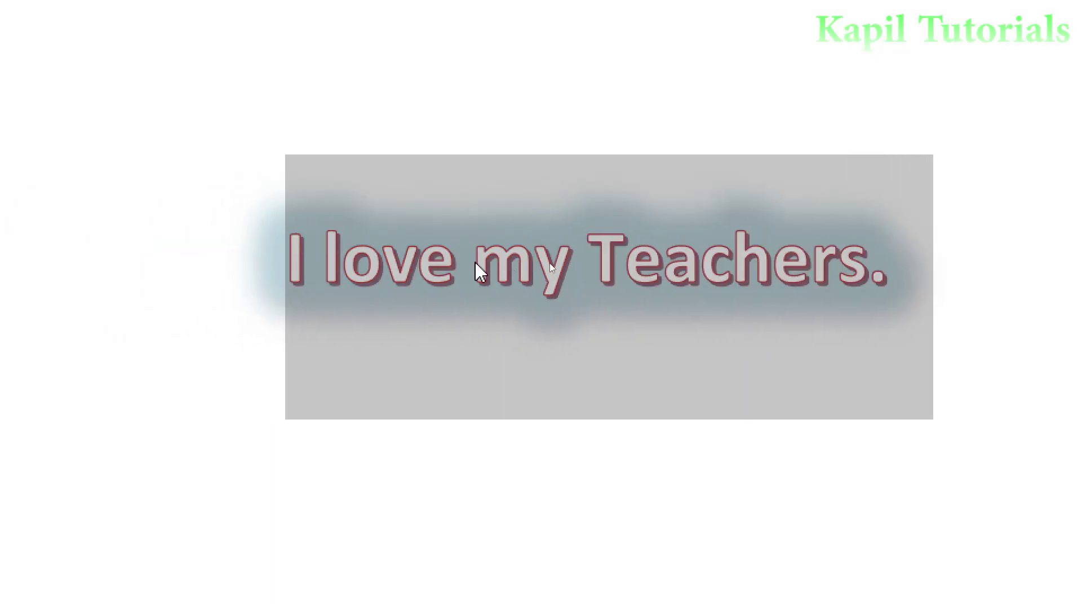
click(154, 267)
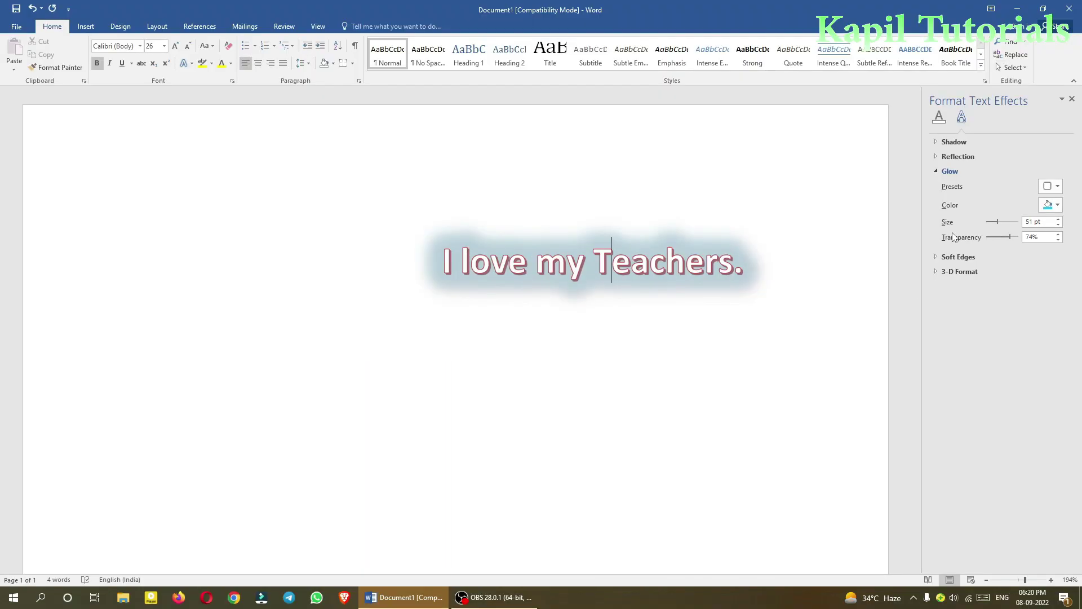
Step: Reselect the sentence and examine the available text effect presets and the Reflection and Glow choices
drag(439, 262, 797, 261)
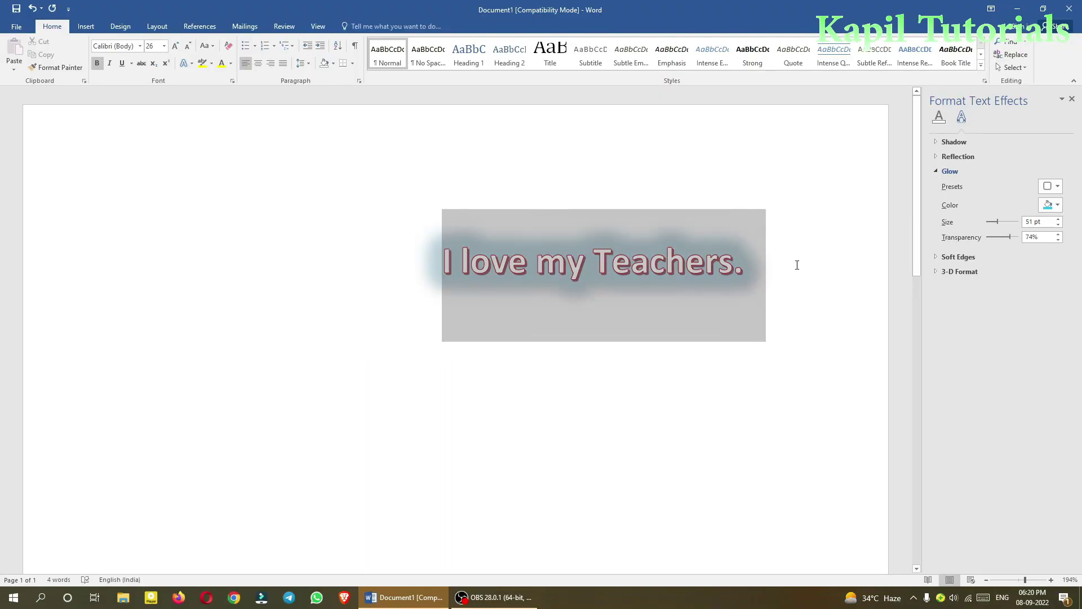
click(191, 64)
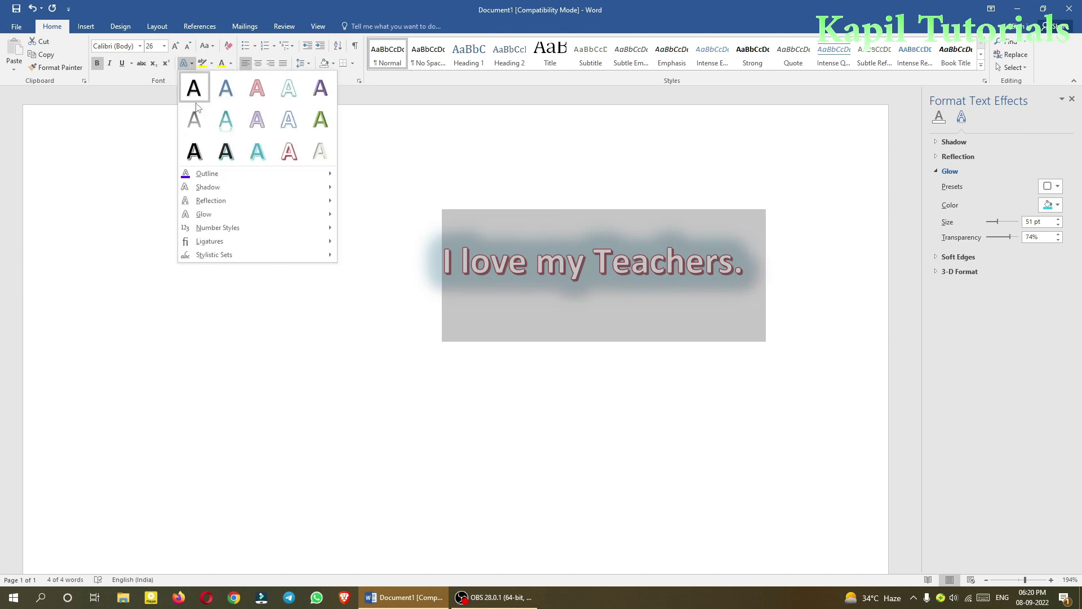
mouse_move(214, 203)
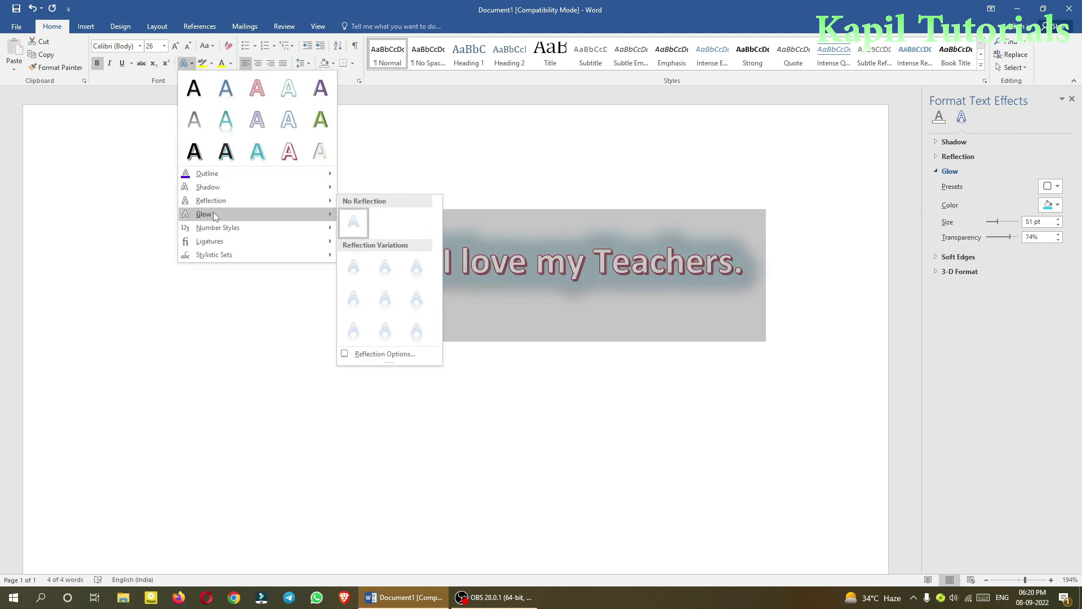
key(Escape)
key(Escape)
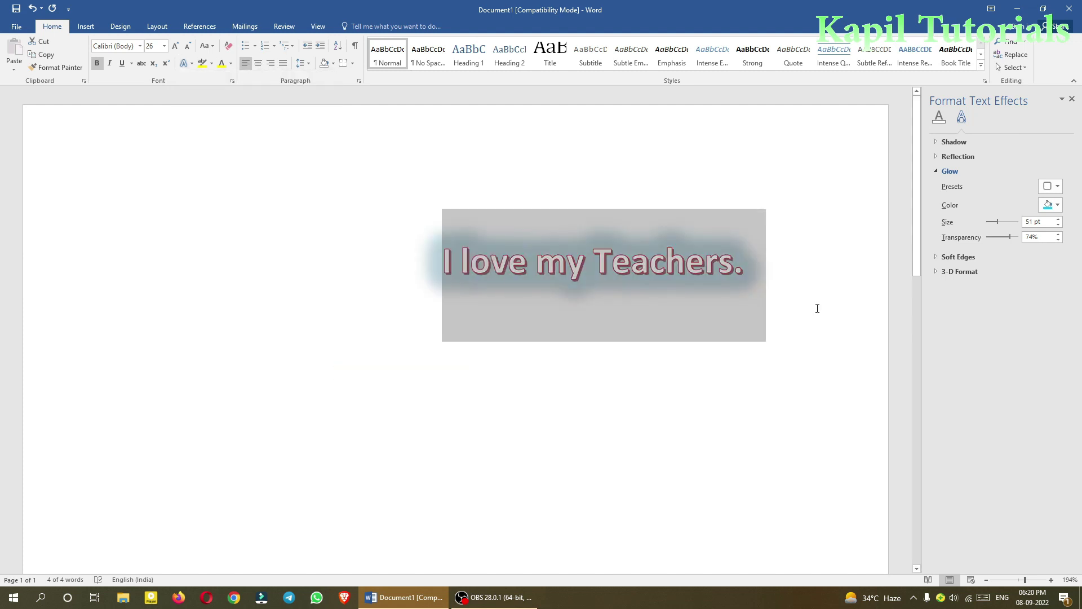
click(188, 63)
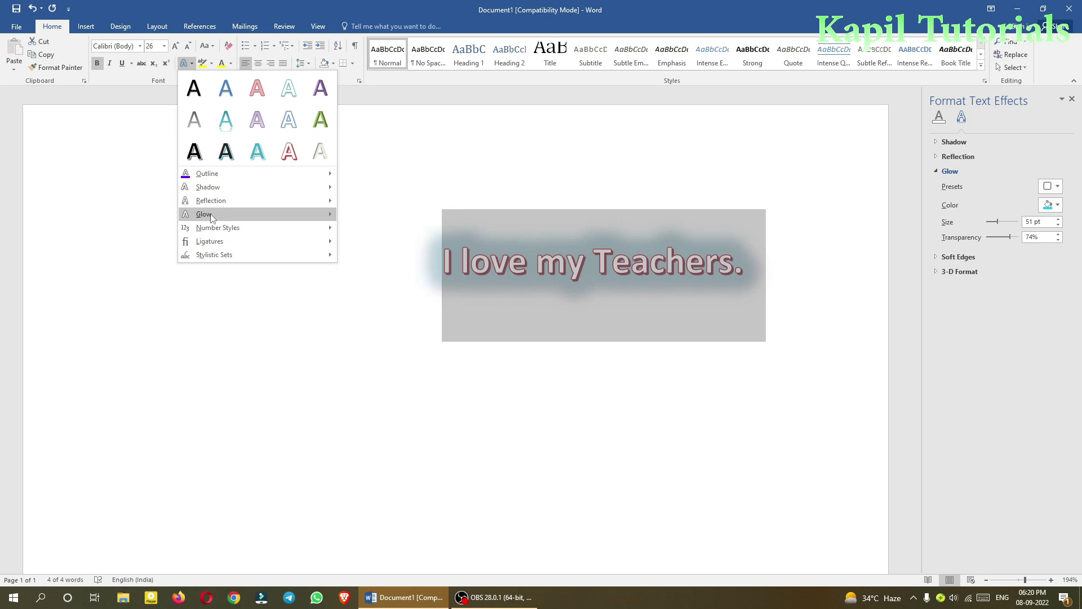
mouse_move(212, 218)
click(574, 121)
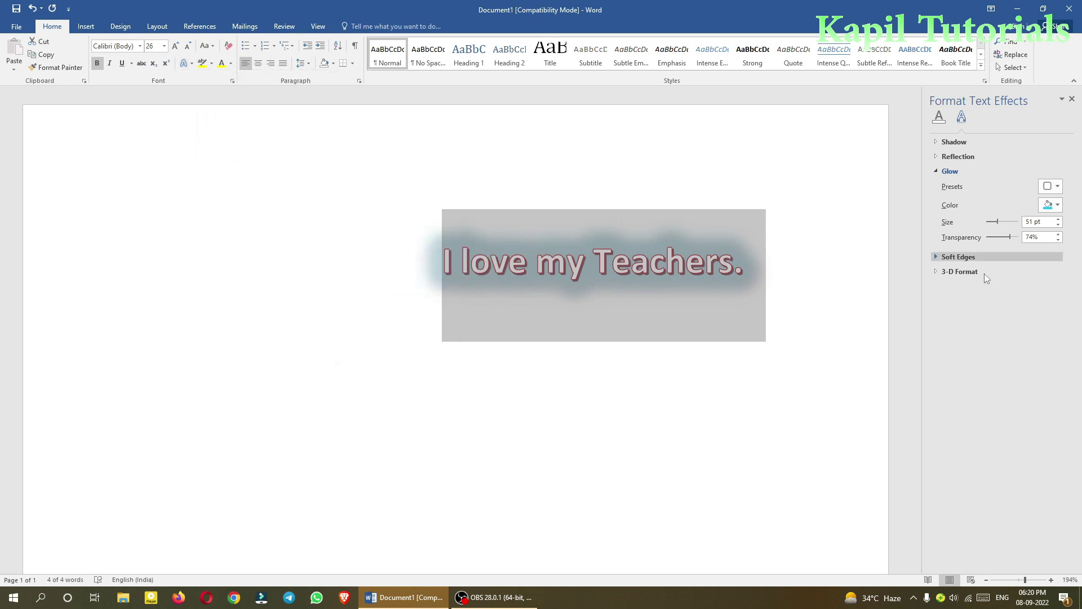
Step: Expand the Soft Edges and 3-D Format settings, give the sentence the fourth top bevel in the gallery's second row, and deselect it
click(788, 213)
click(789, 318)
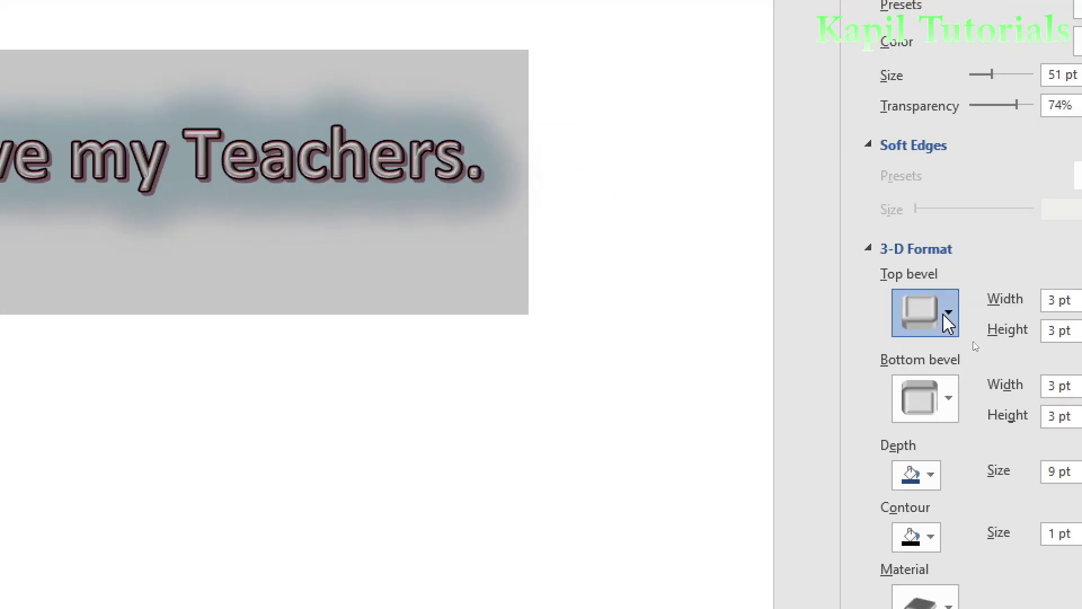
click(975, 341)
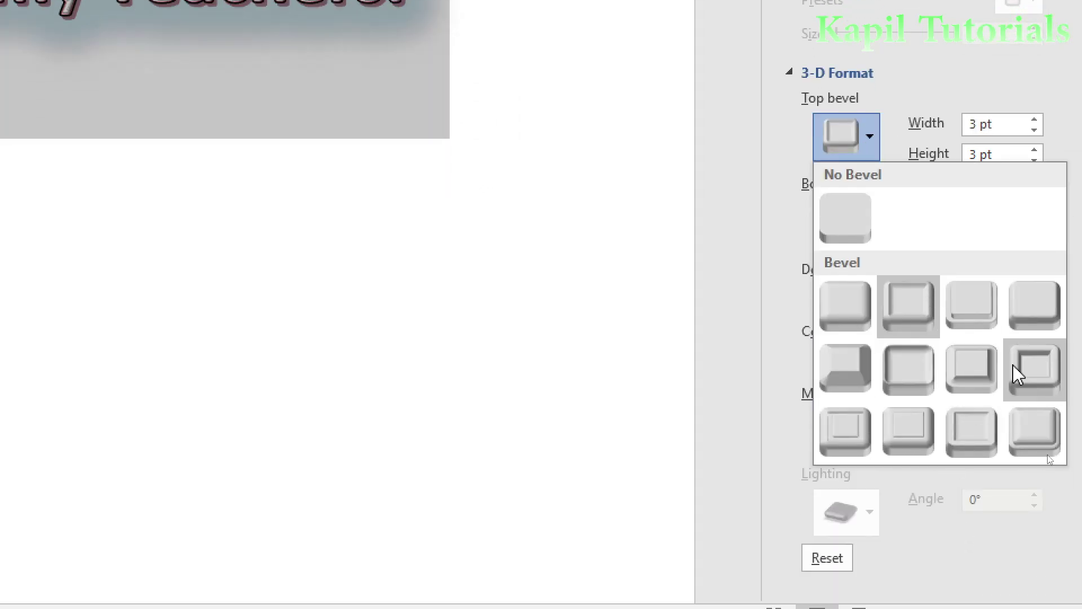
click(1081, 539)
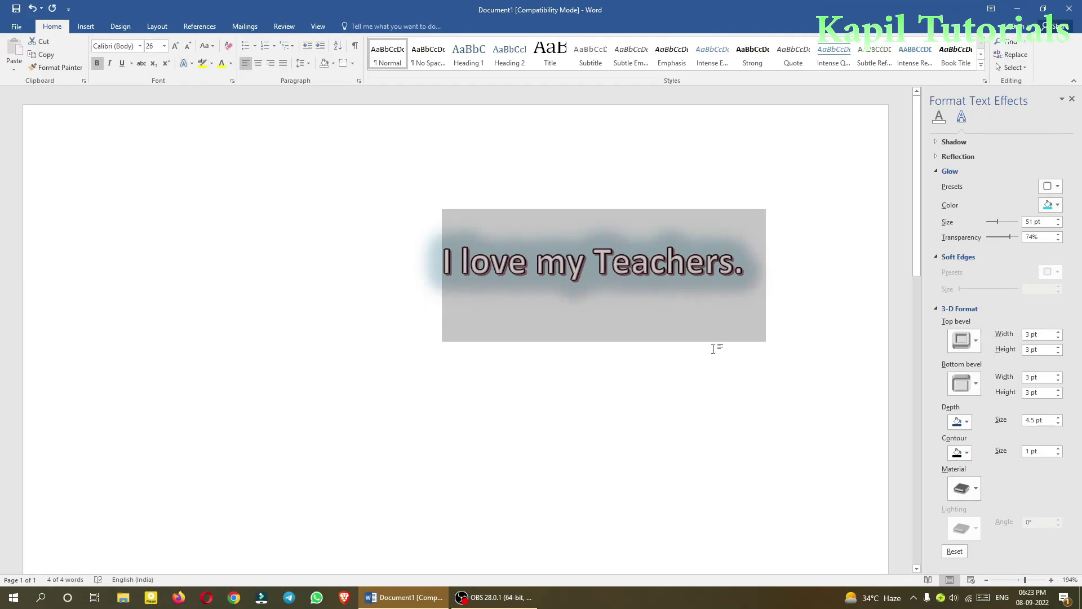
click(720, 319)
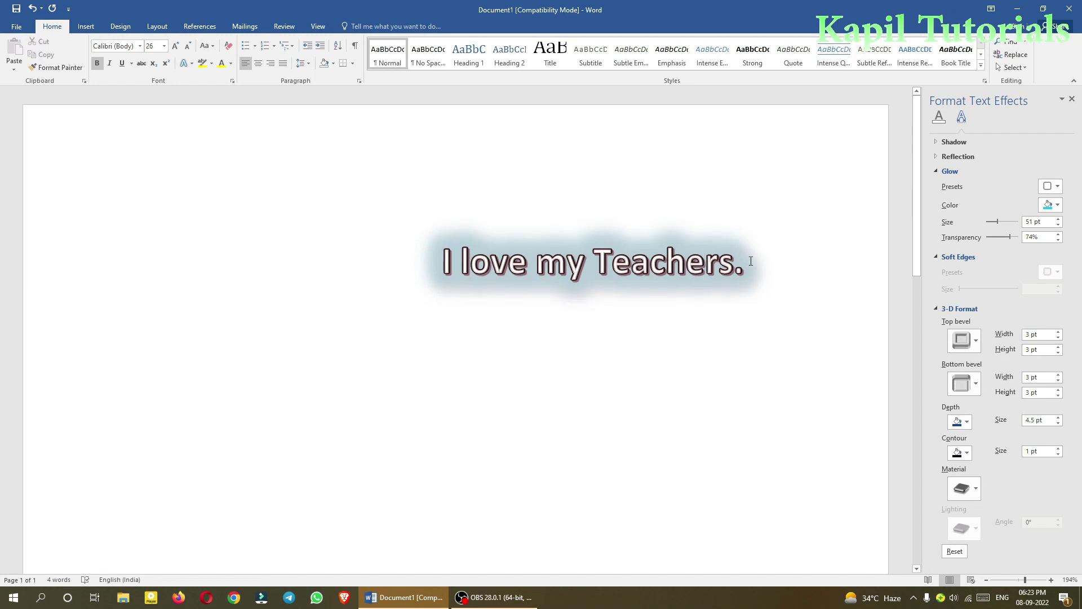
Step: Reselect the sentence, try the second top bevel in the gallery's first row, and replace it with No Bevel
drag(751, 261, 434, 261)
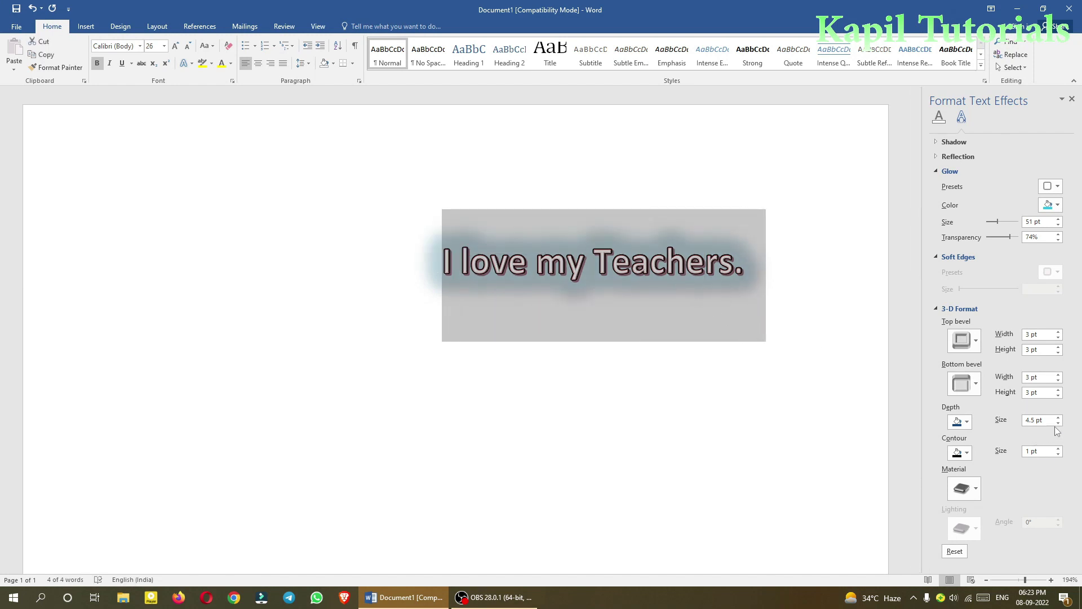
click(975, 343)
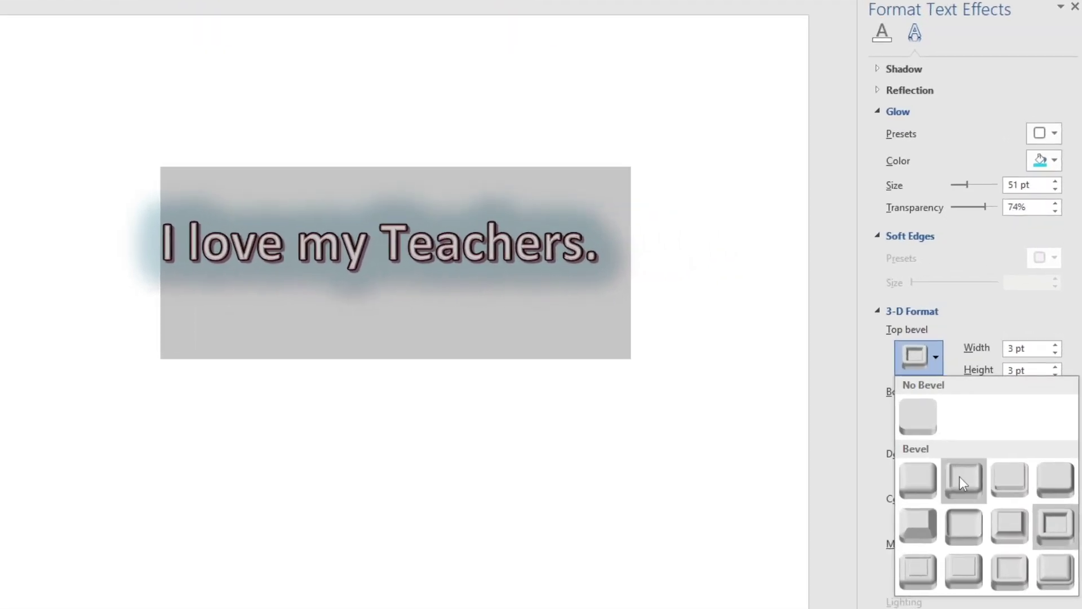
click(962, 479)
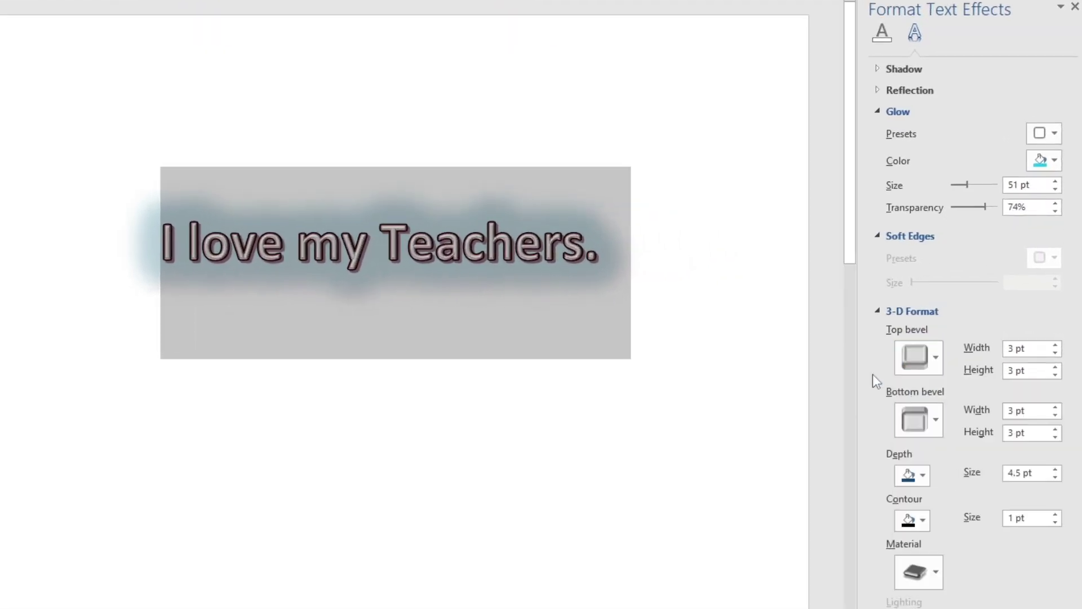
click(930, 359)
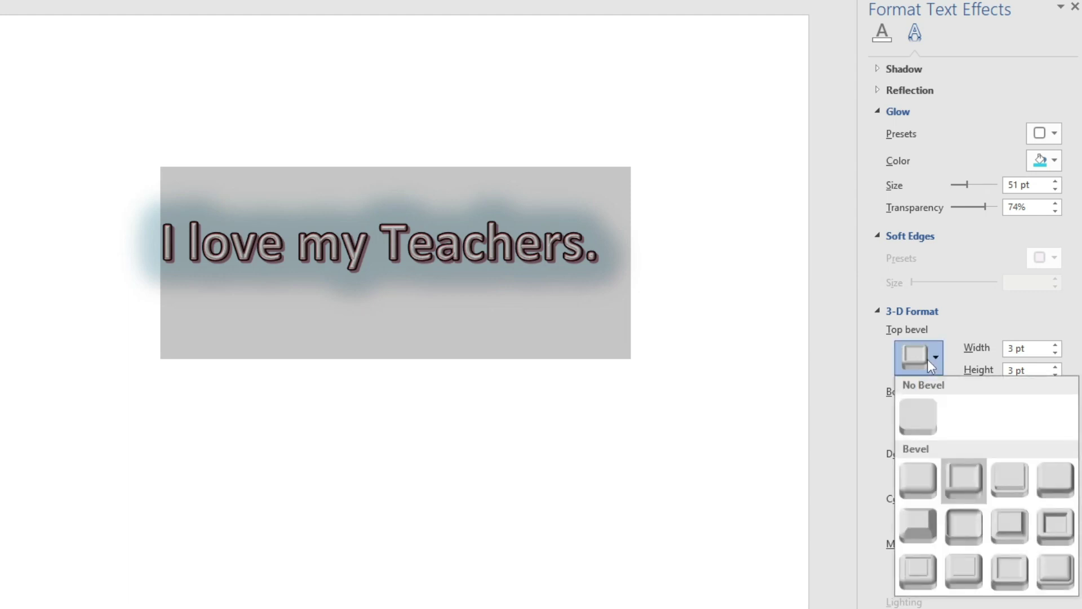
click(918, 418)
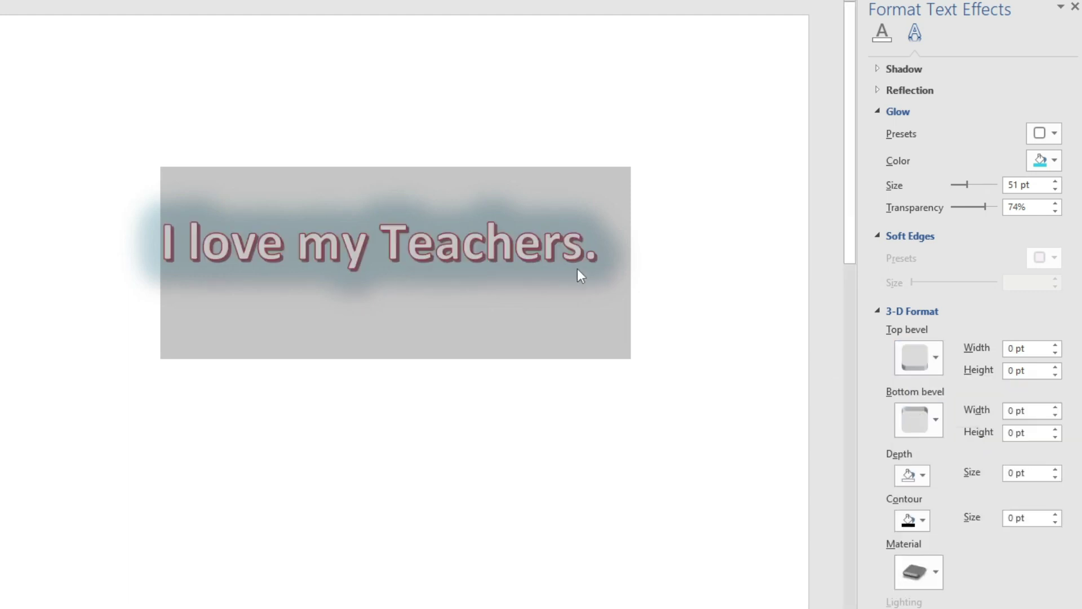
Step: Apply the first top bevel in the gallery's first row and set its width to 2 pt and height to 0 pt
click(925, 358)
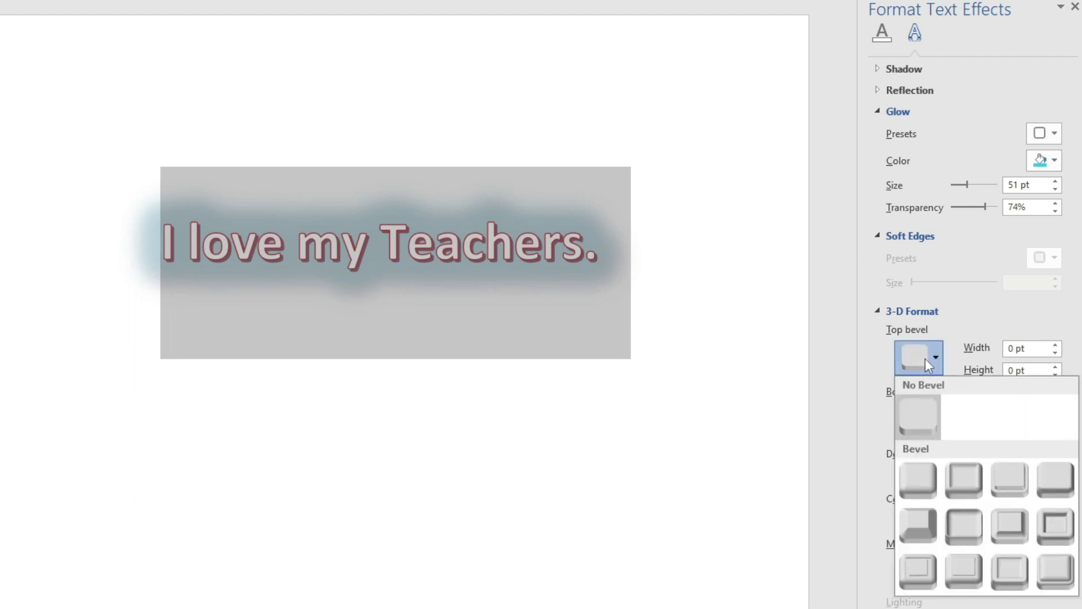
click(918, 481)
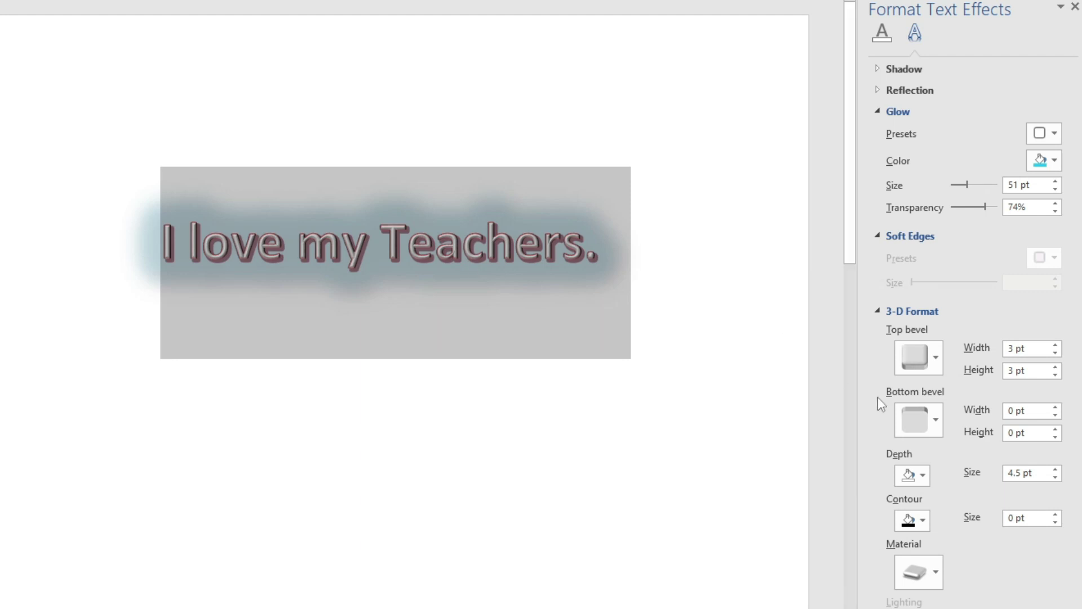
click(1055, 345)
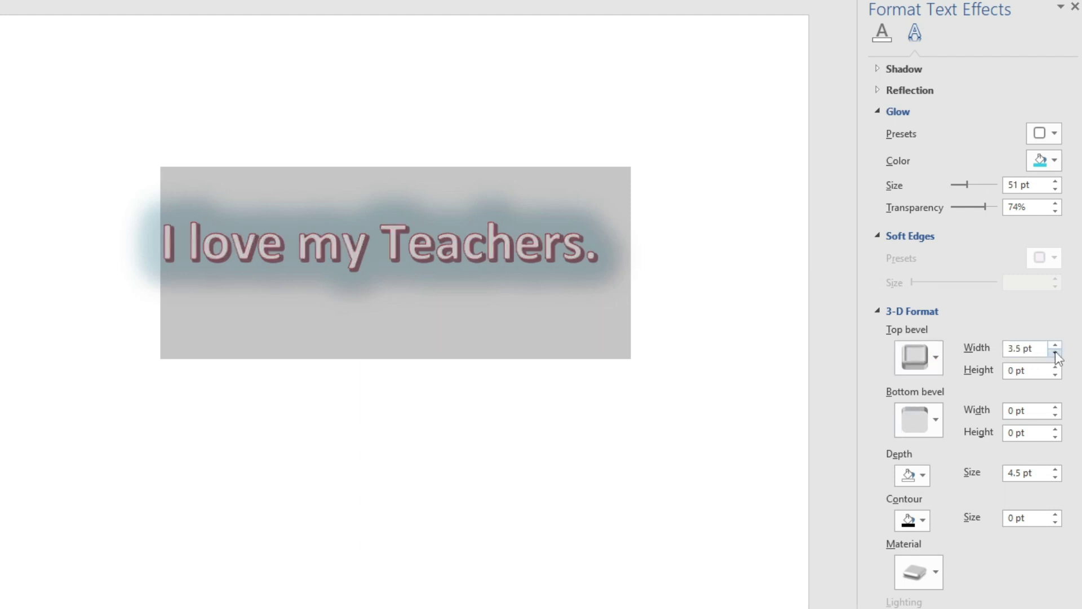
click(1055, 354)
click(1055, 354)
click(1055, 354)
Step: Try the first top bevel in the gallery's second row, replace it with the second bevel in the third row, and deselect the sentence
click(935, 357)
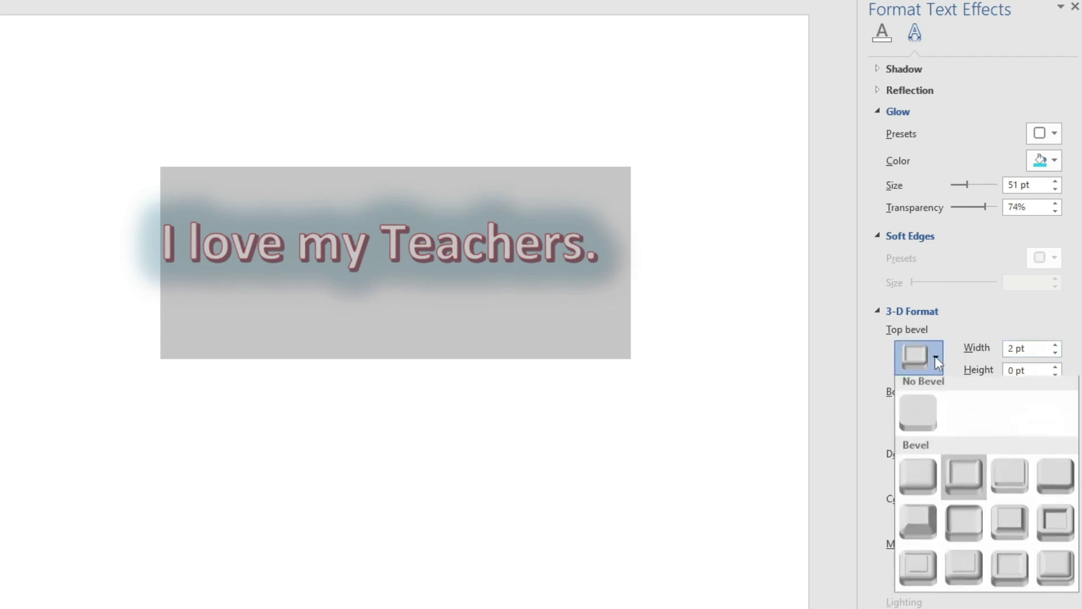
click(923, 523)
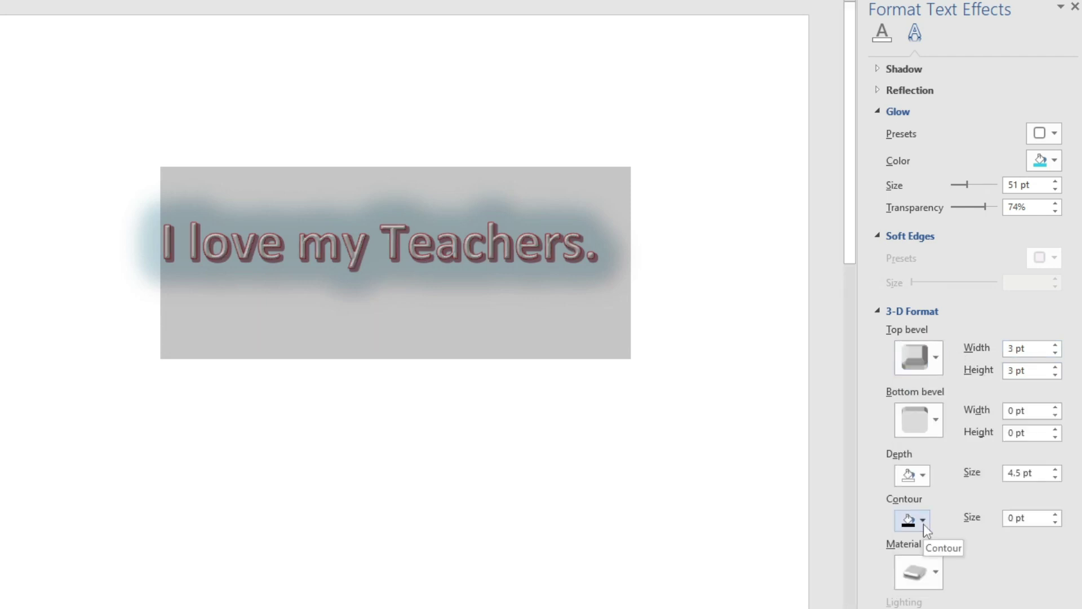
click(930, 357)
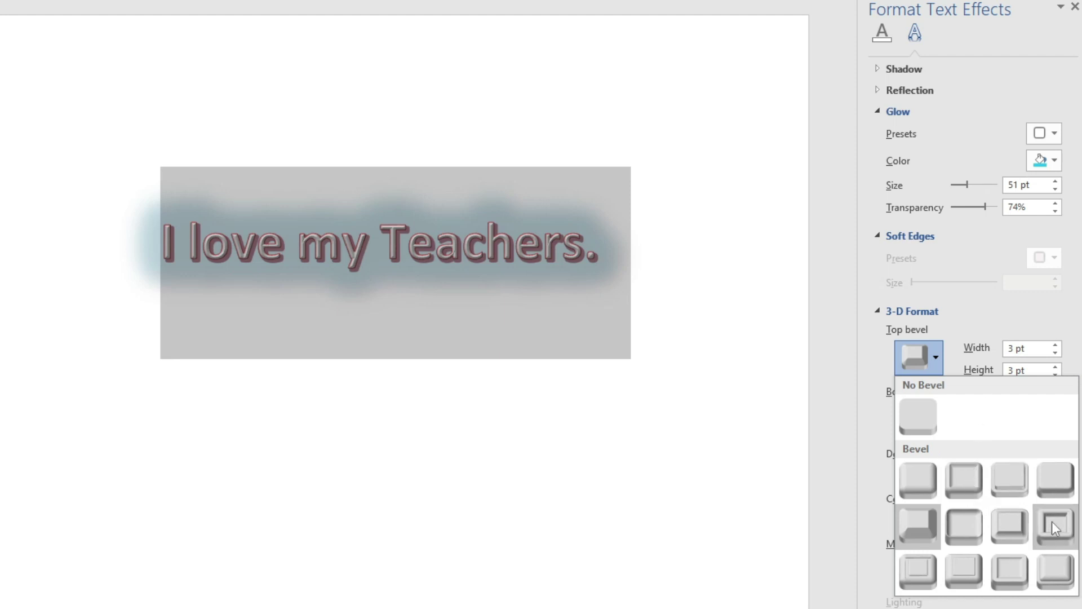
click(964, 570)
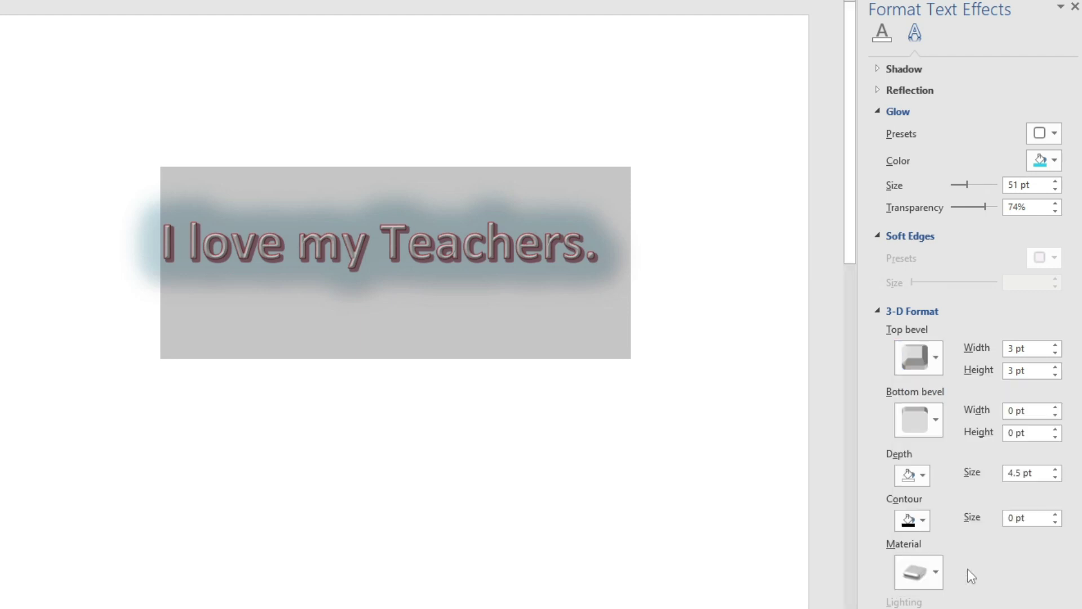
click(473, 308)
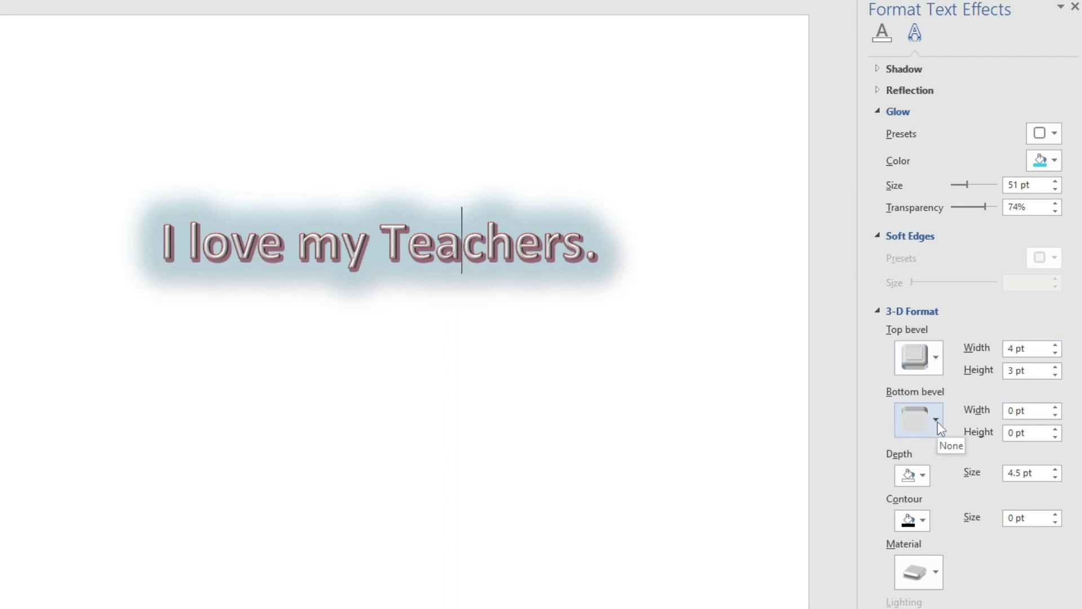
Step: Reselect the sentence and give its 3-D depth a size of 11 pt and a black color
click(922, 474)
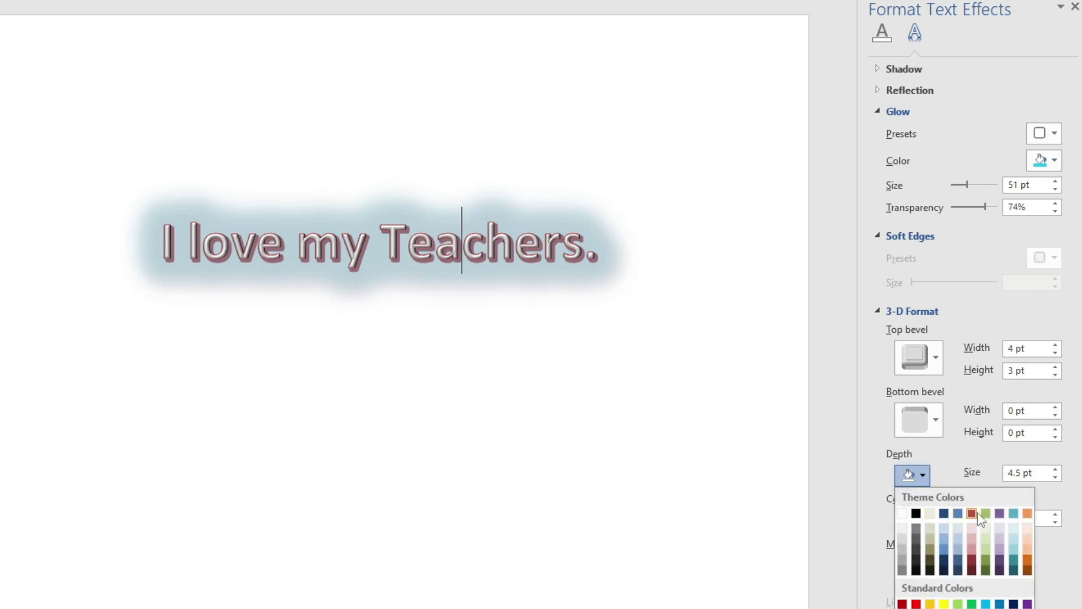
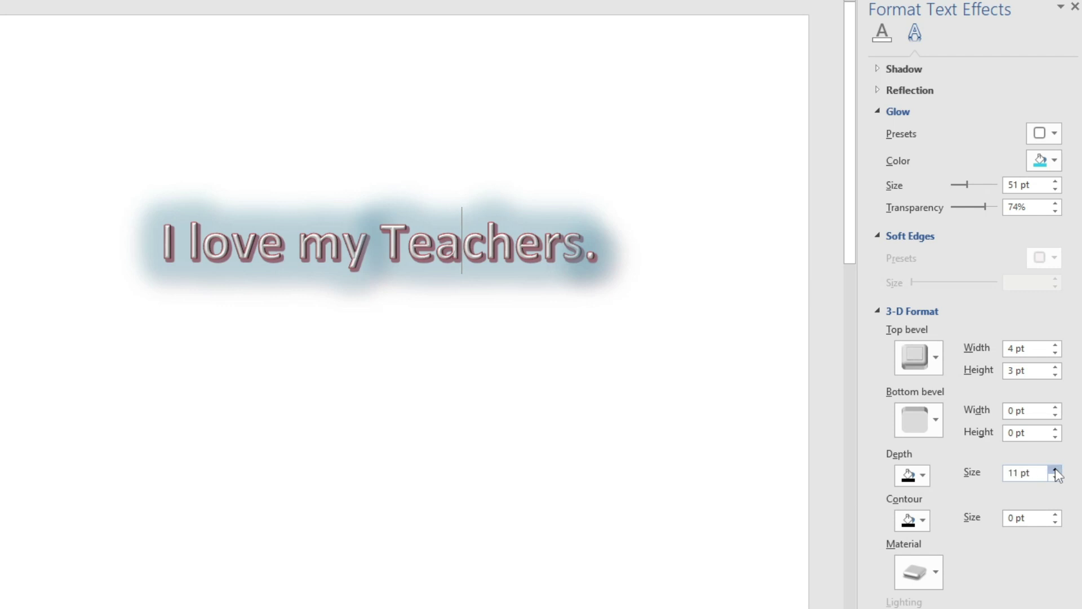
text(0)
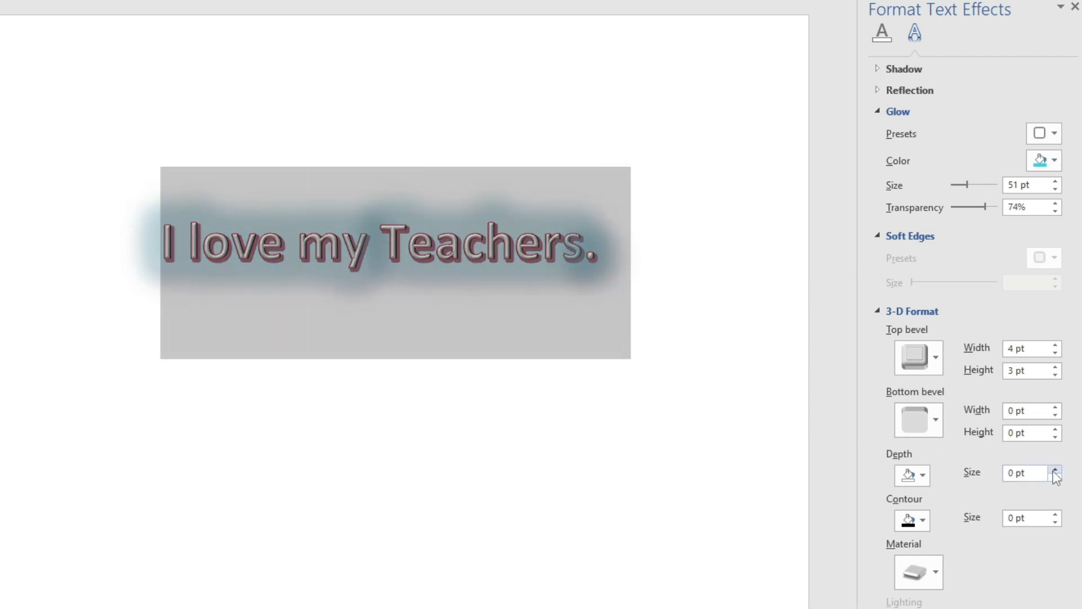
click(1055, 469)
click(1055, 469)
click(1055, 469)
click(1055, 469)
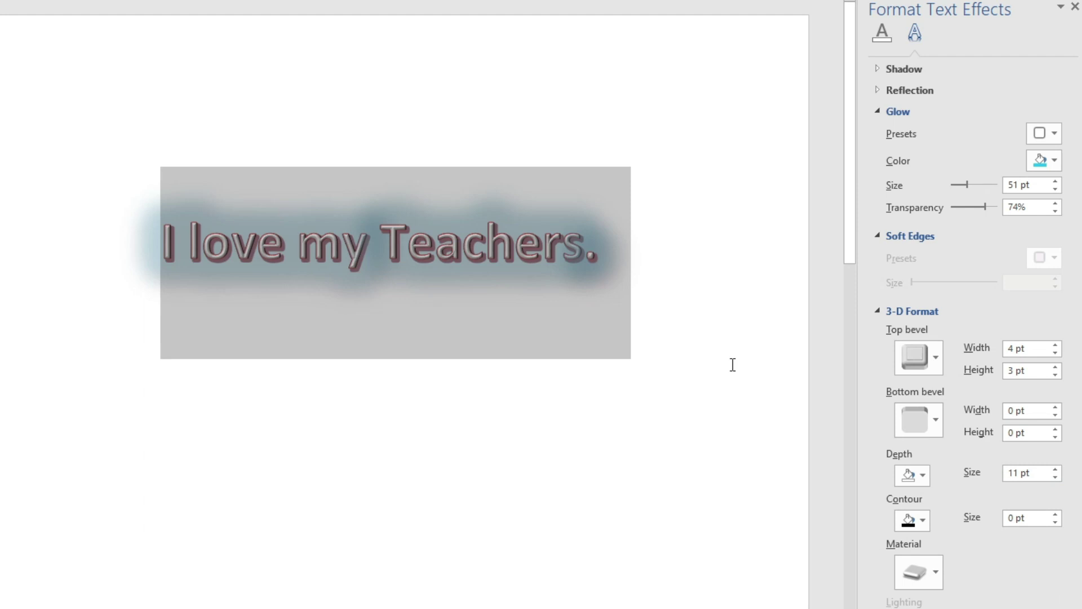
click(920, 476)
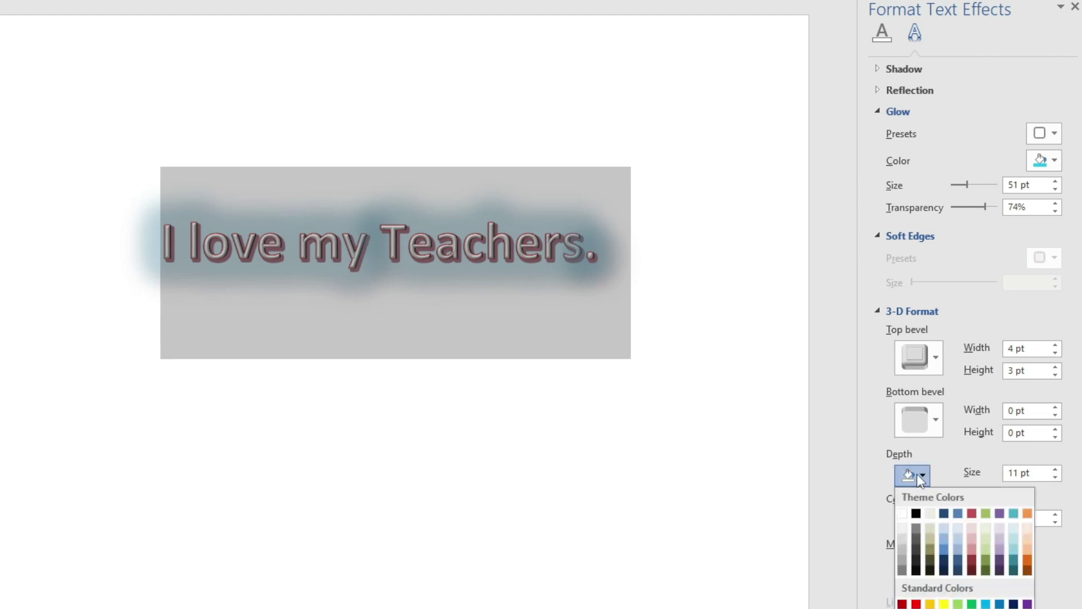
click(915, 513)
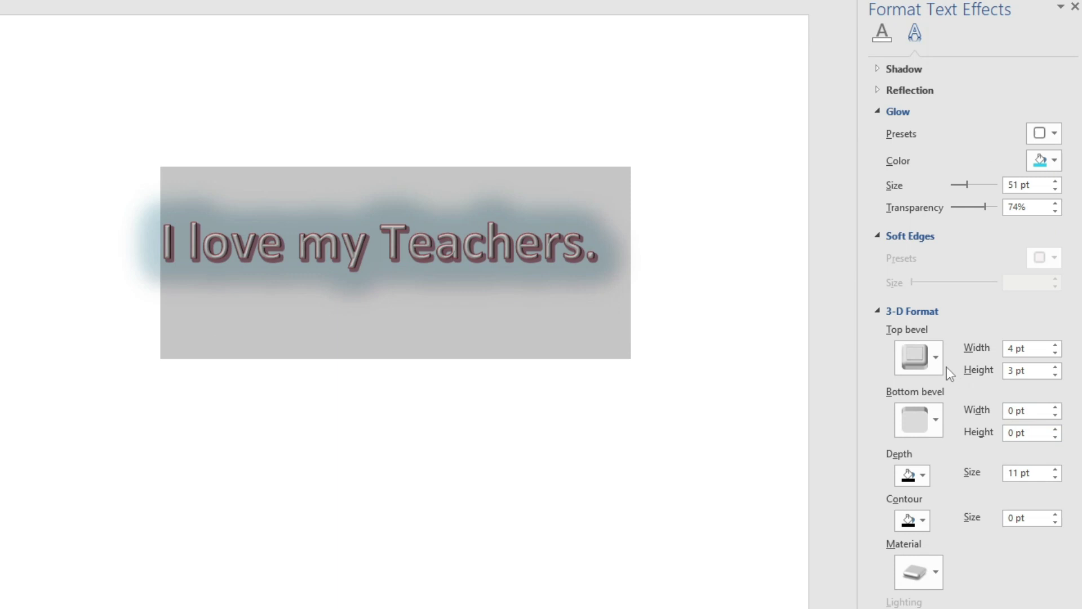
Step: Give the sentence a bottom bevel 3 pt wide and 3 pt high, set its contour size to 1 pt, and deselect it
click(936, 418)
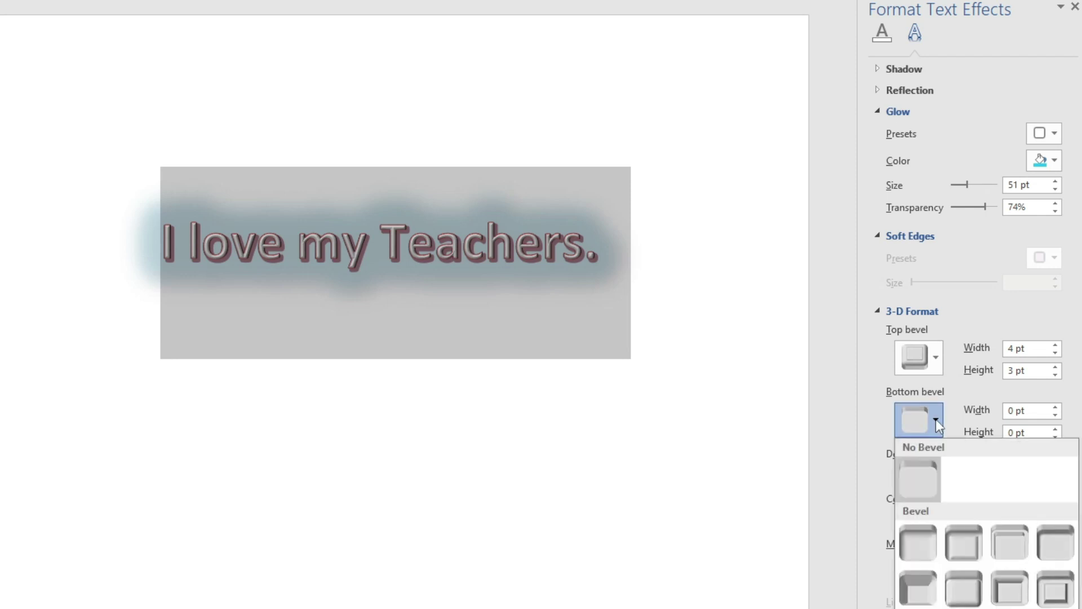
click(933, 493)
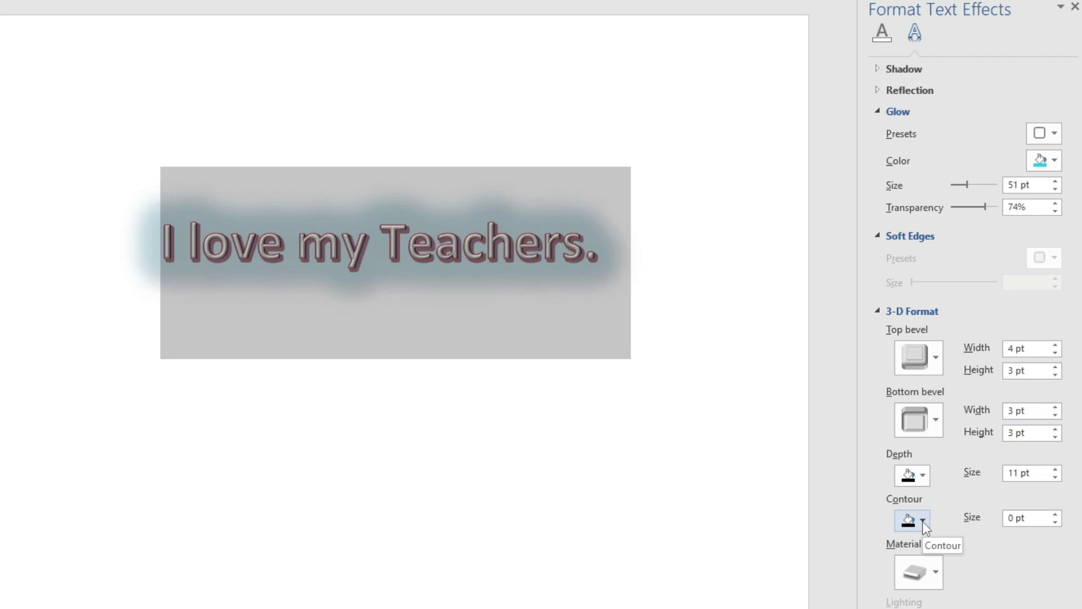
click(659, 232)
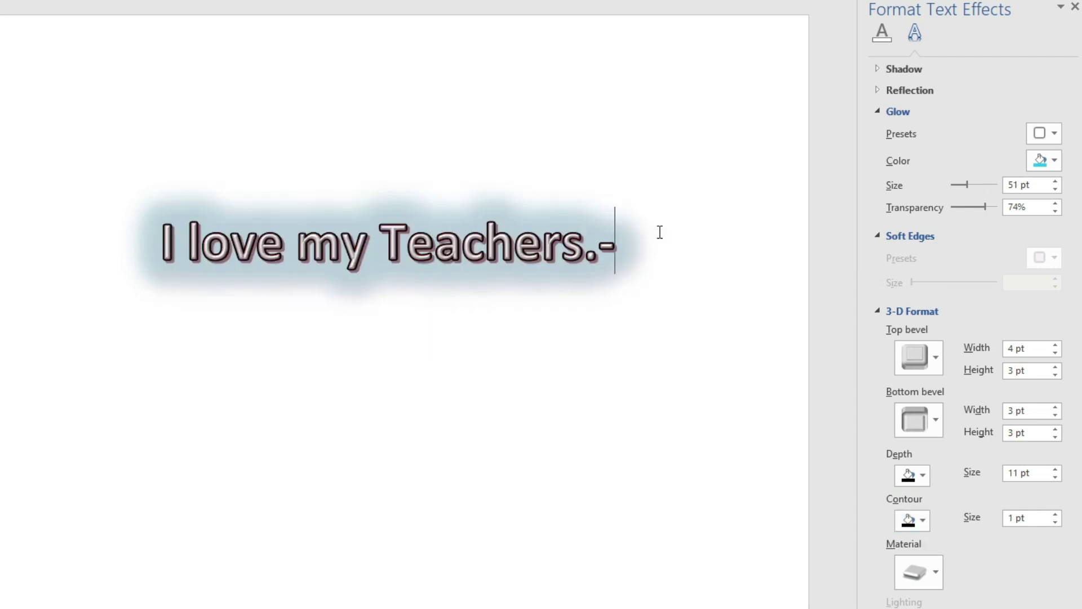
Step: Reselect the sentence and change its 3-D contour color to red
click(95, 219)
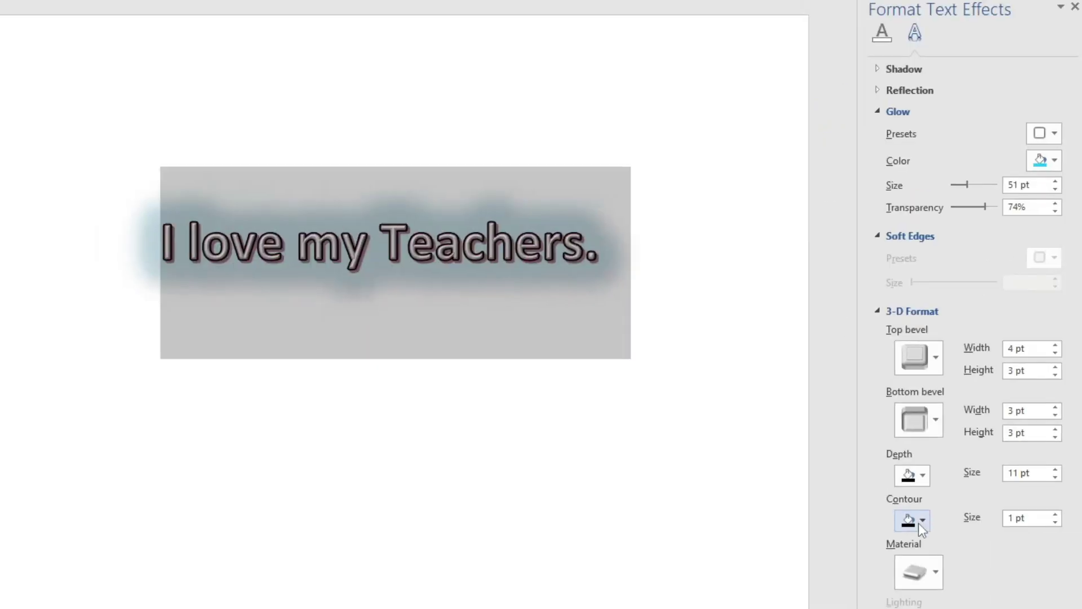
click(840, 520)
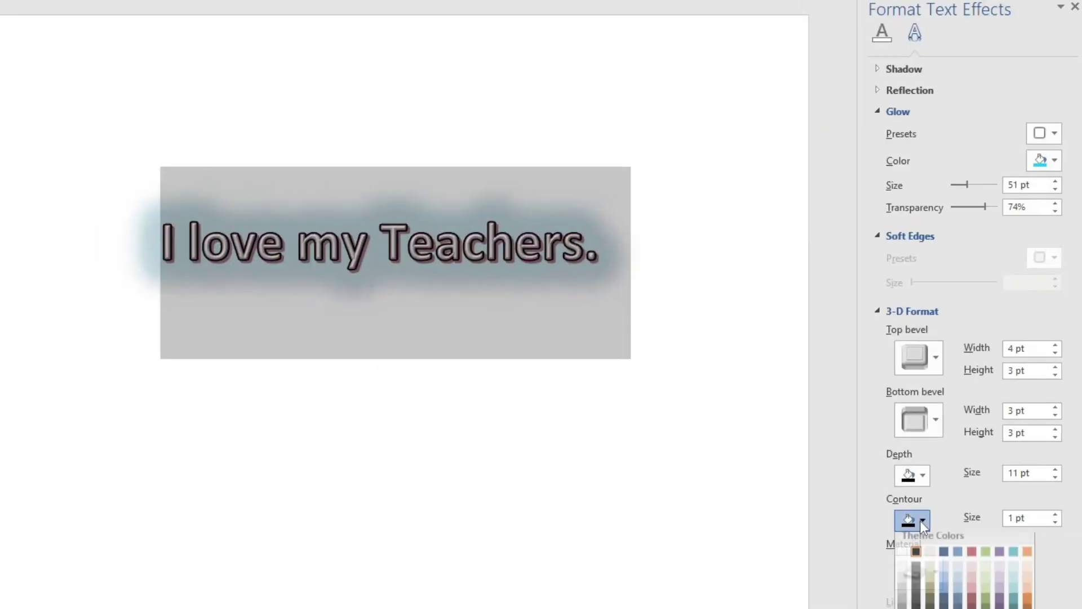
click(971, 596)
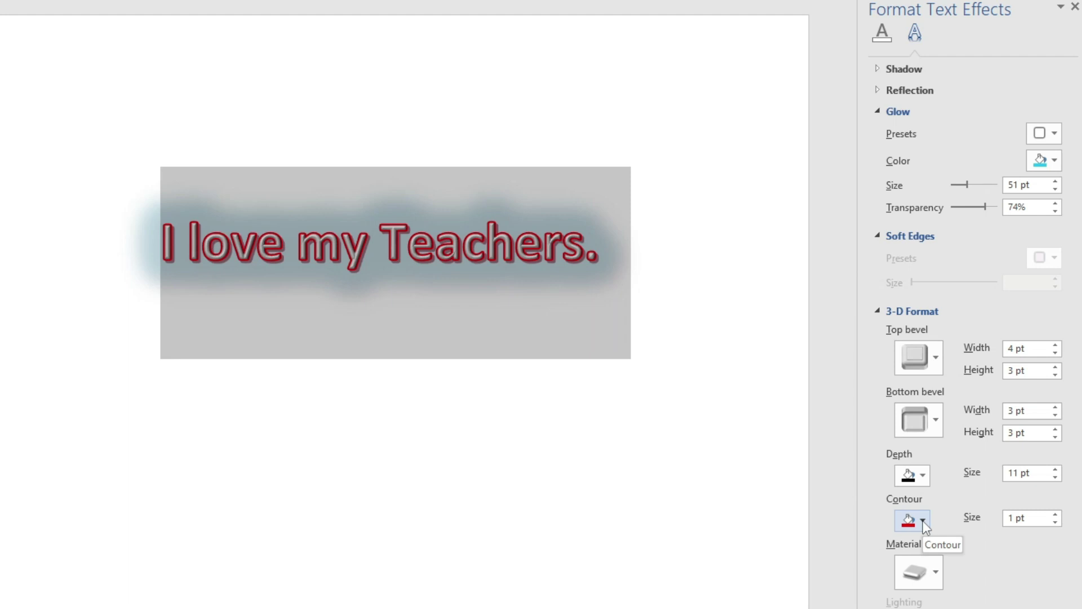
Step: Set the contour size to 1.5 pt and apply the second top bevel in the gallery's first row
click(1054, 514)
click(1055, 515)
click(1055, 514)
click(1055, 515)
click(1055, 515)
click(1055, 515)
click(1055, 522)
click(1055, 522)
click(1055, 522)
click(1055, 521)
click(1055, 522)
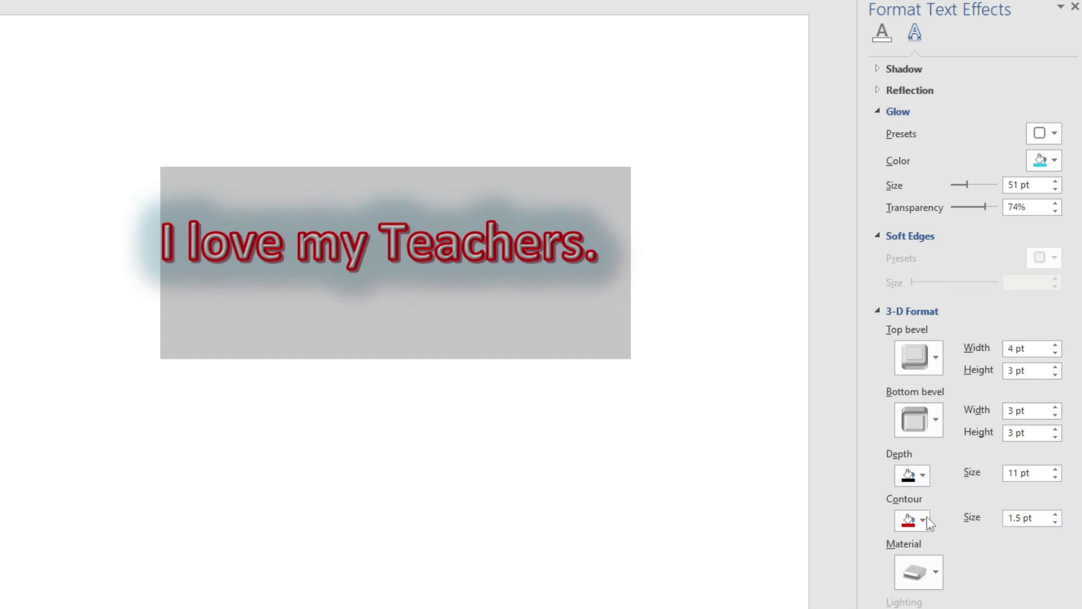
click(928, 358)
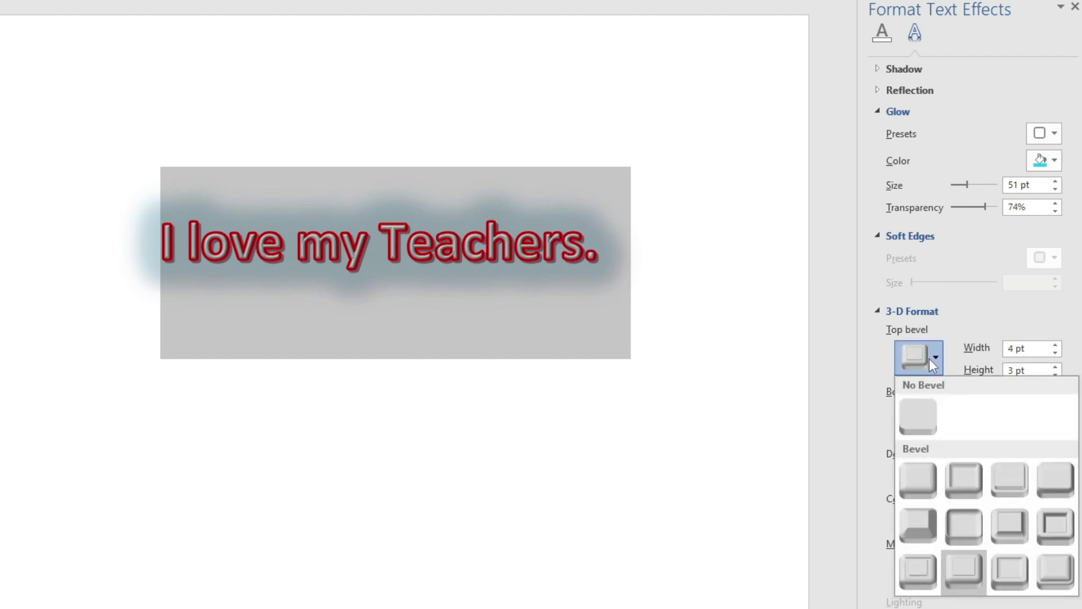
click(960, 488)
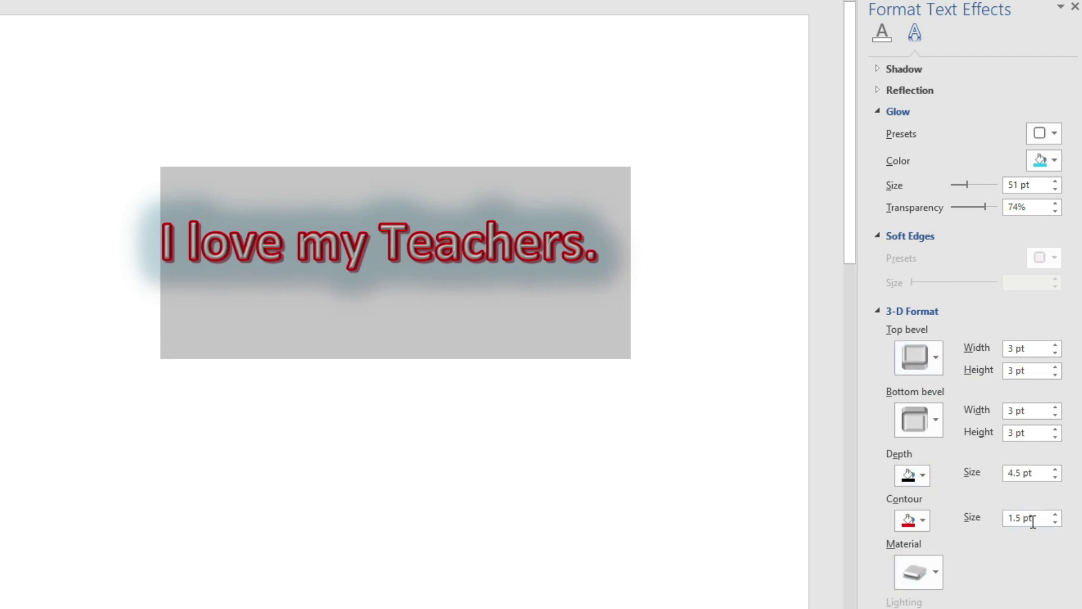
Step: Undo the sentence's 3-D bevel, depth and contour changes, and look over the glow variations without applying one
key(ctrl+z)
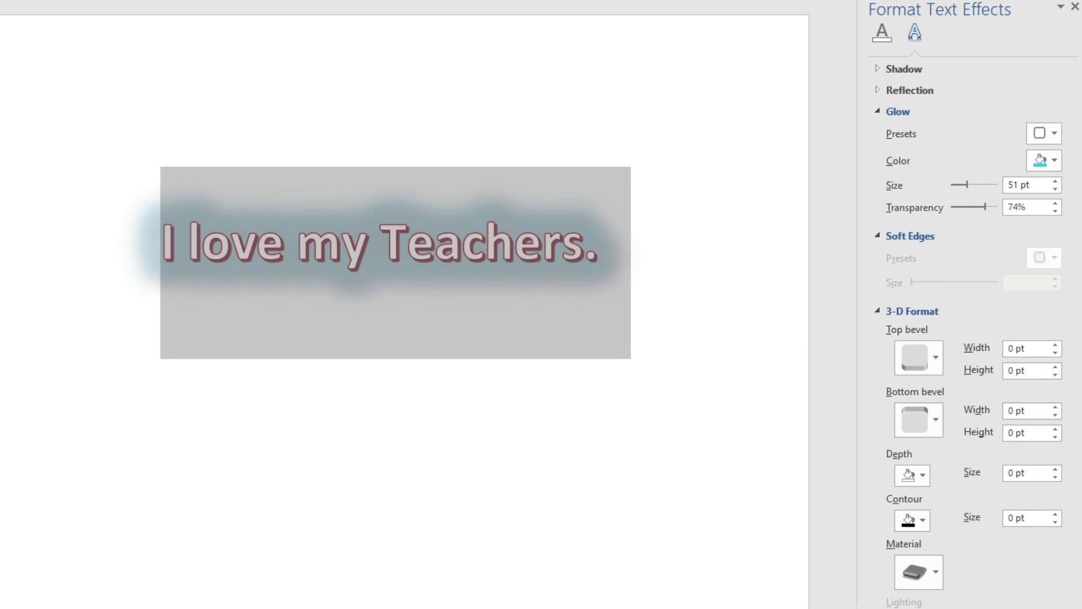
mouse_move(3, 155)
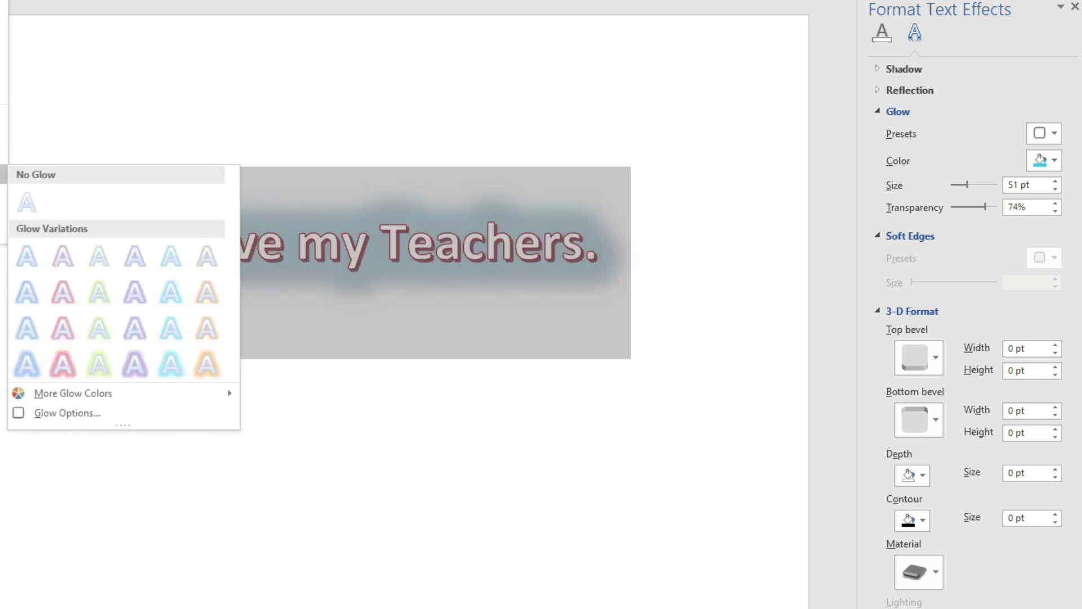
click(254, 56)
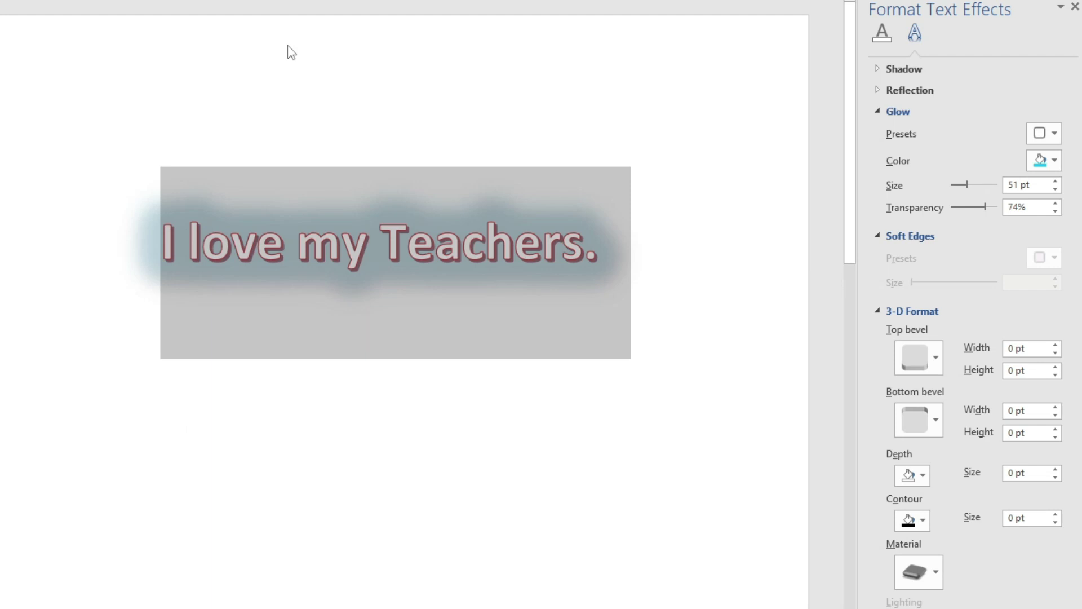